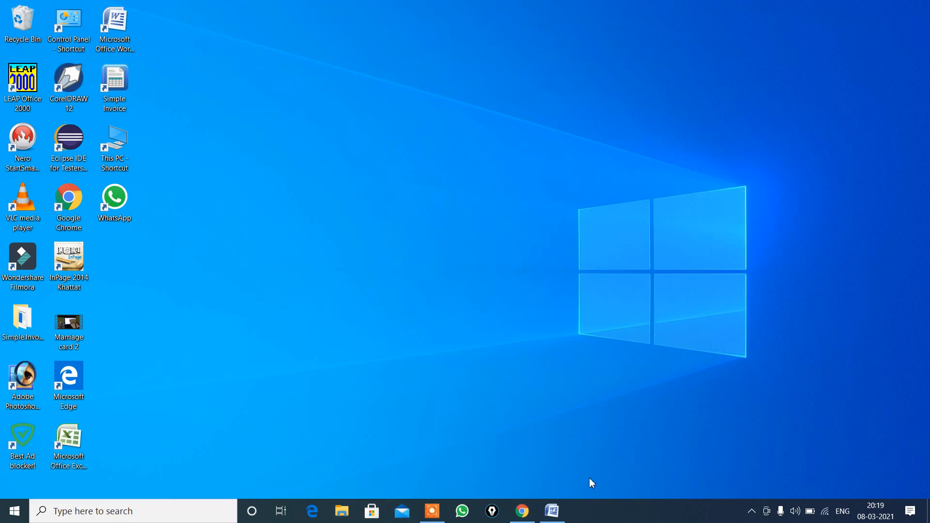
Step: Switch to the open Word document and insert the picture Bird jpeg 2 from the E: drive's Animal Picture folder into the body paragraph
click(552, 511)
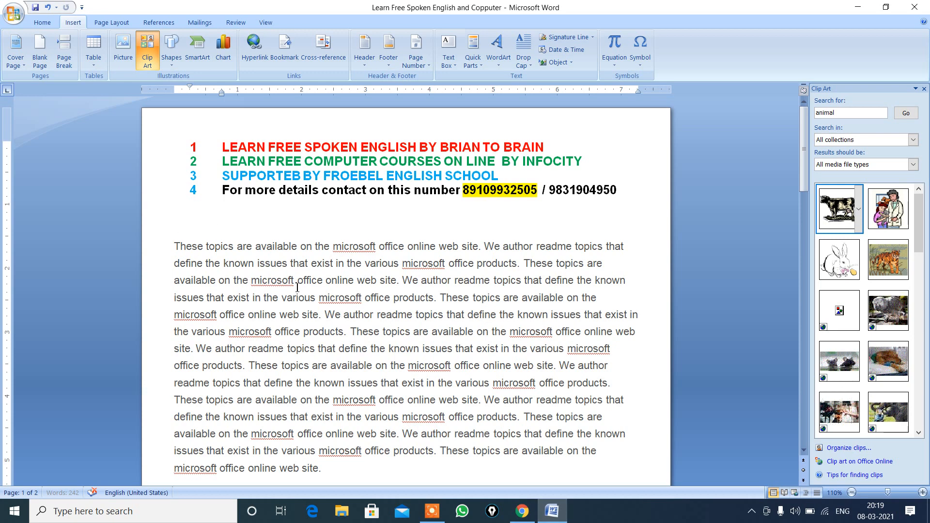
click(178, 253)
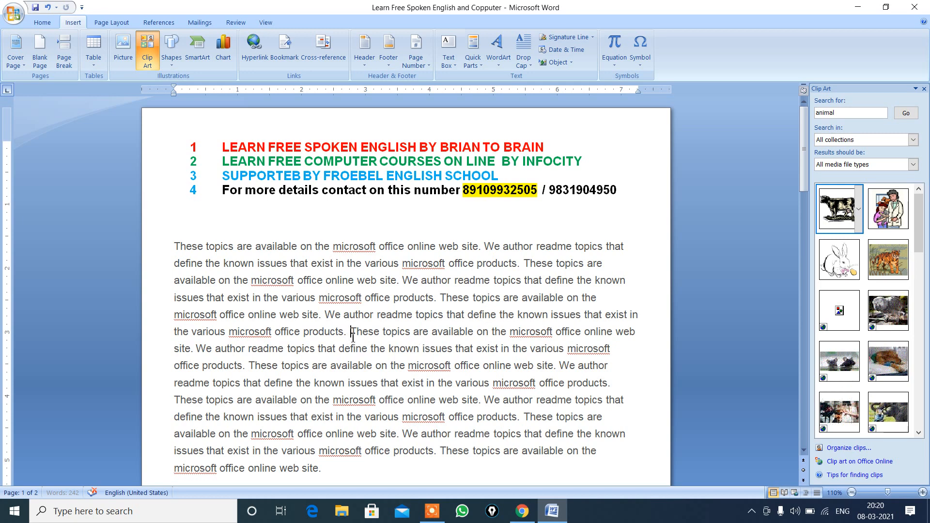
click(124, 61)
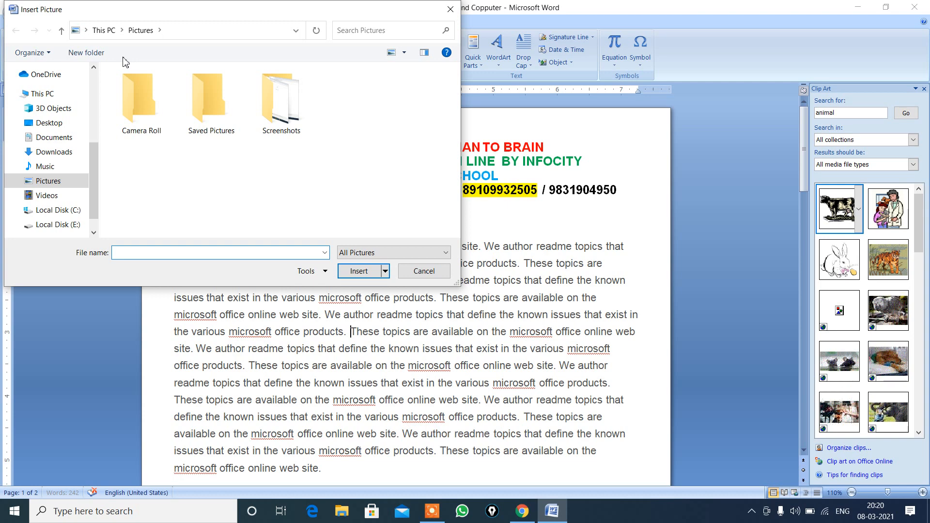
click(76, 224)
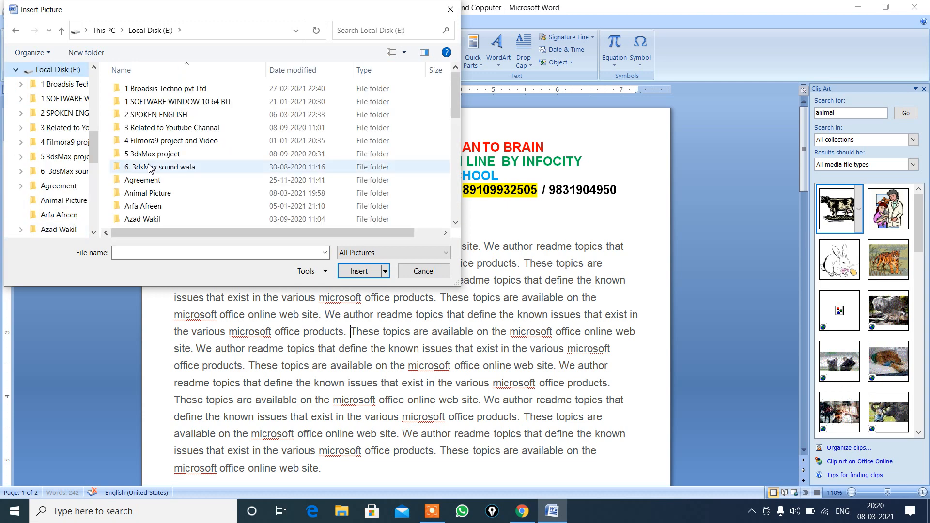
click(156, 145)
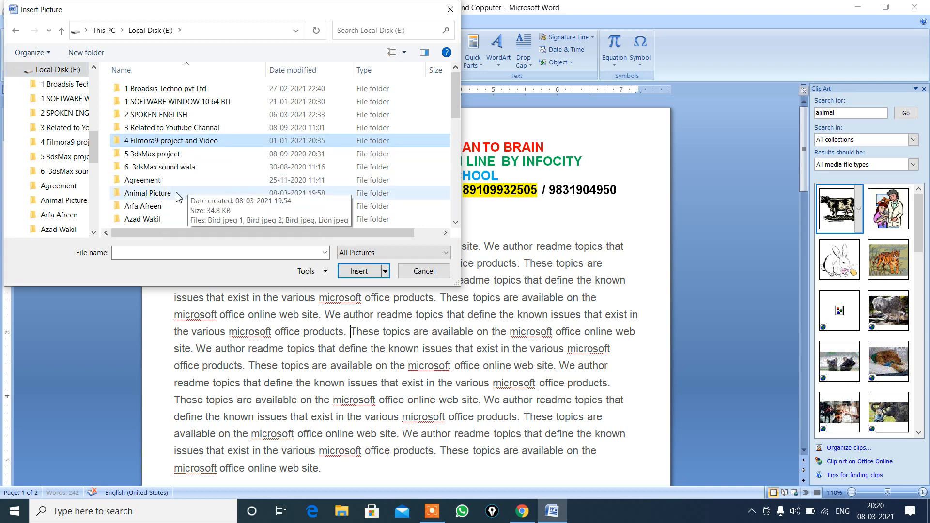
double_click(161, 200)
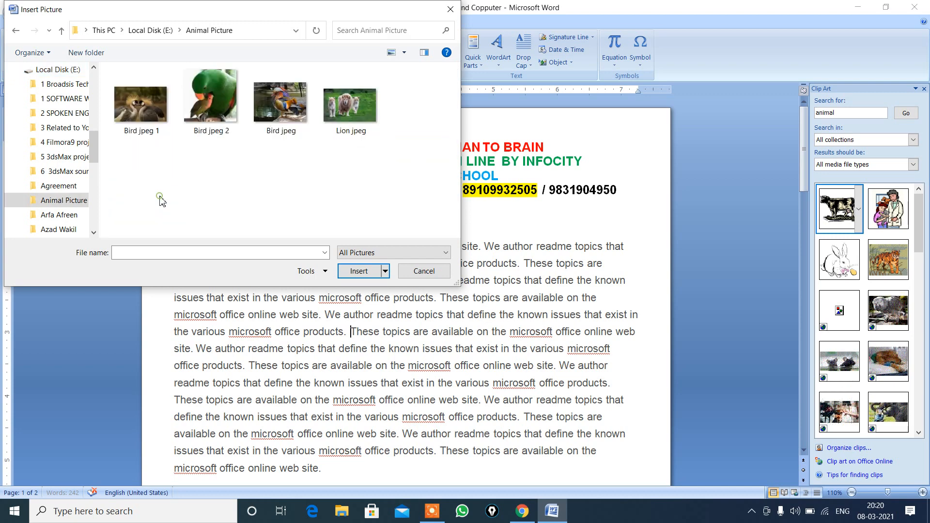
click(202, 121)
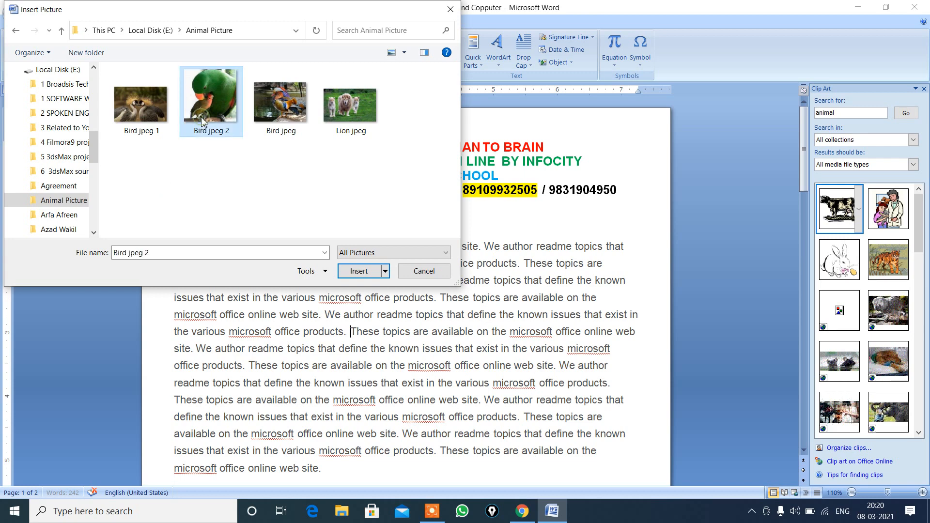
click(358, 272)
click(360, 272)
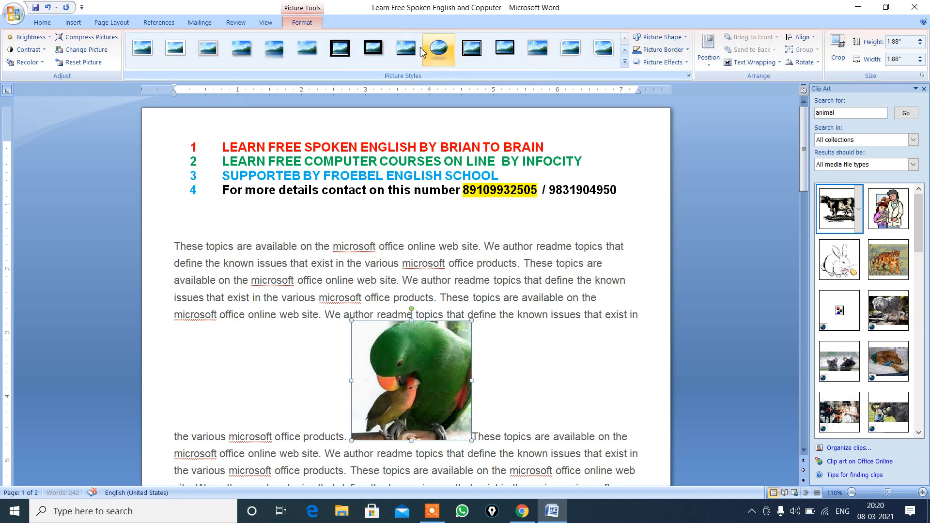
Step: Apply the black compound-frame picture style to the parrot picture and change its shape to a smiley face
click(285, 341)
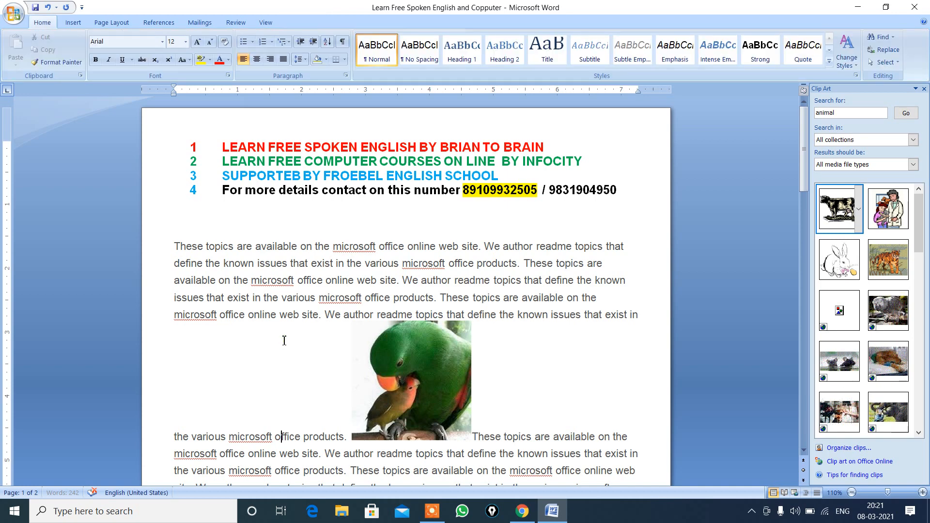
click(430, 361)
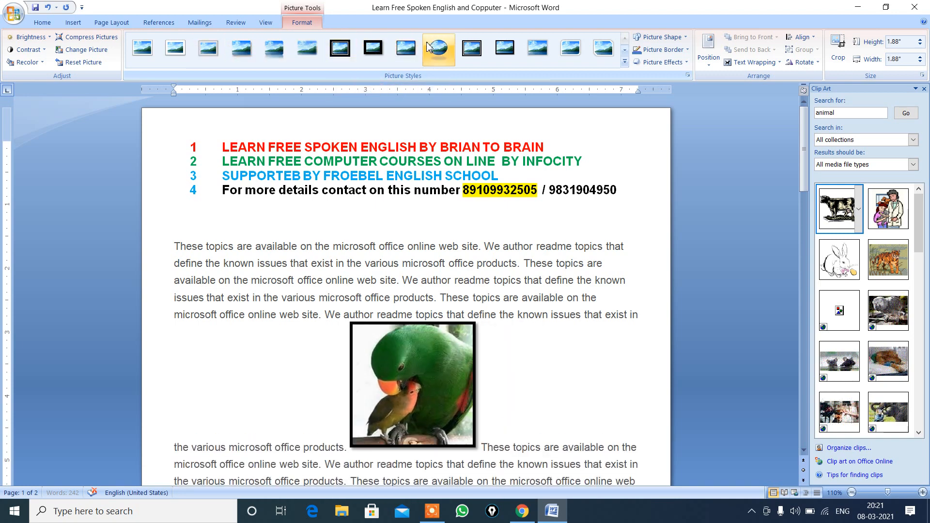
click(476, 49)
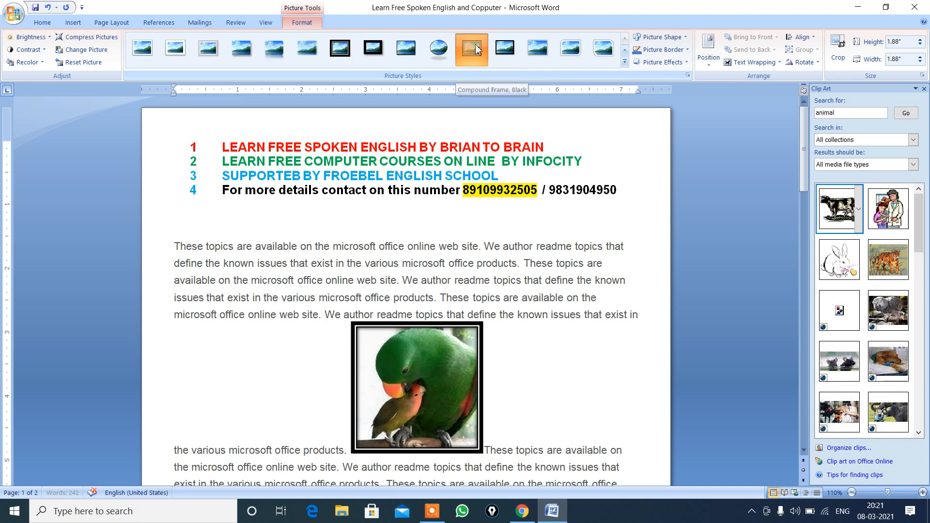
click(686, 38)
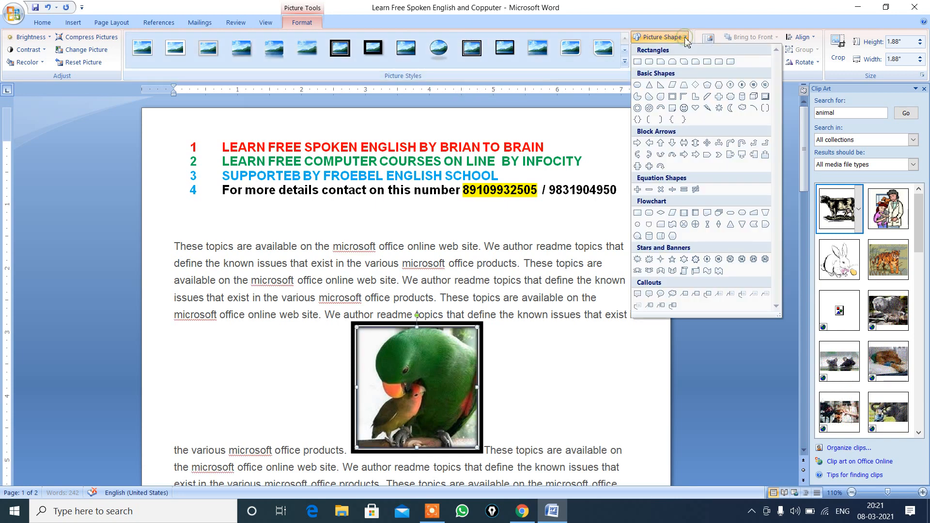
click(684, 108)
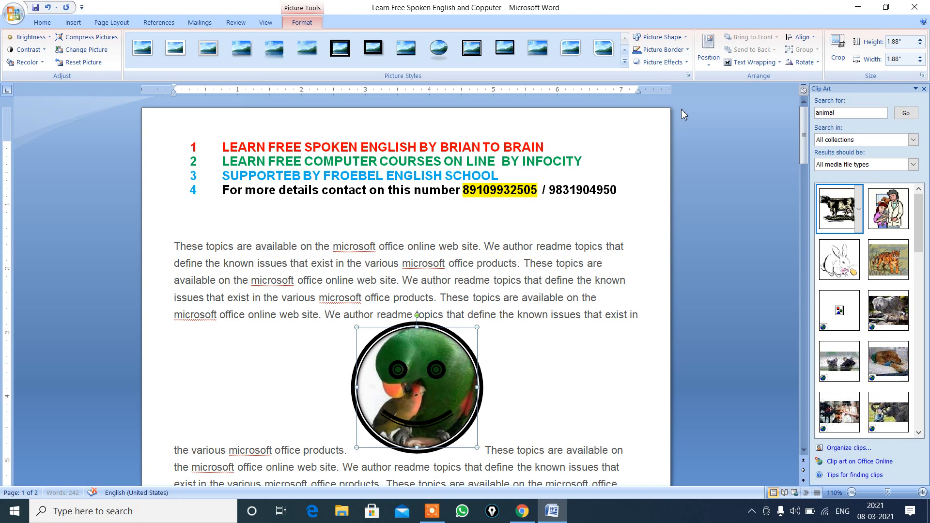
Step: Give the parrot picture a red border and apply the "Half Reflection, touching" effect
click(689, 51)
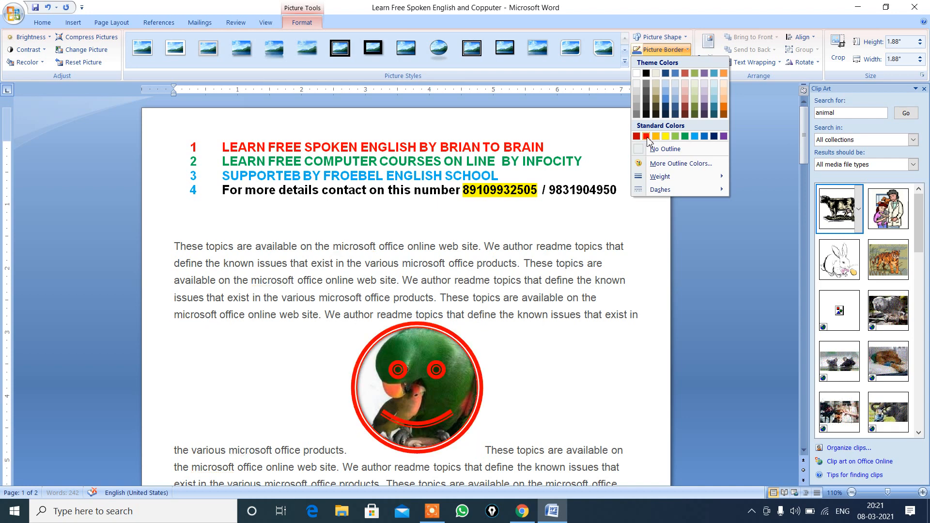
click(647, 137)
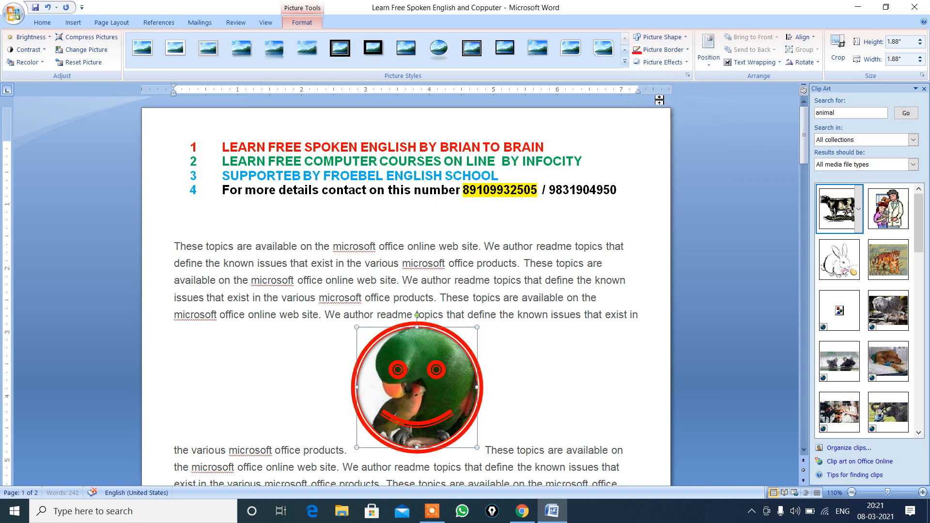
click(688, 63)
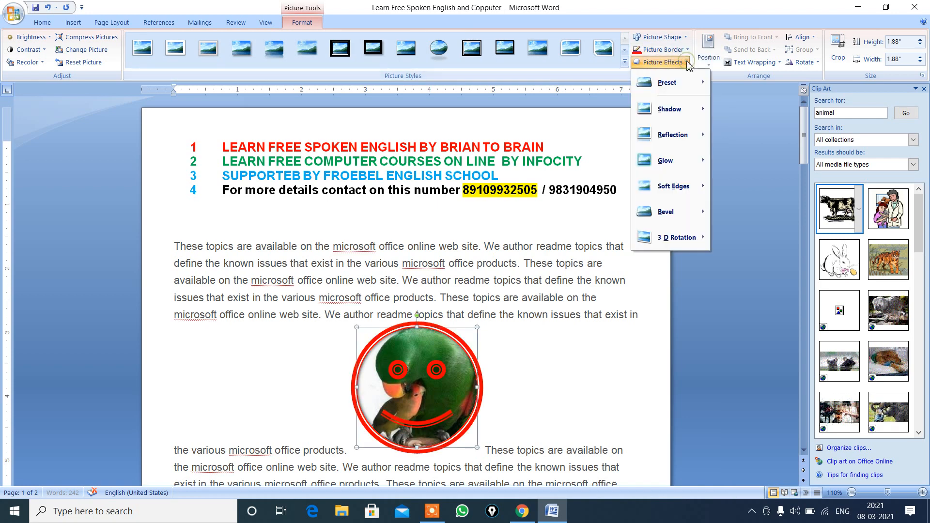
mouse_move(667, 140)
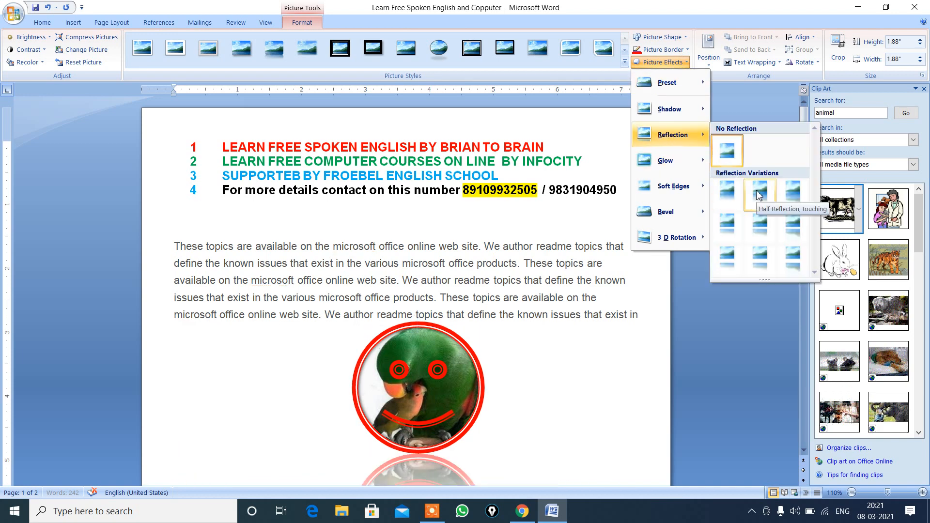
click(759, 194)
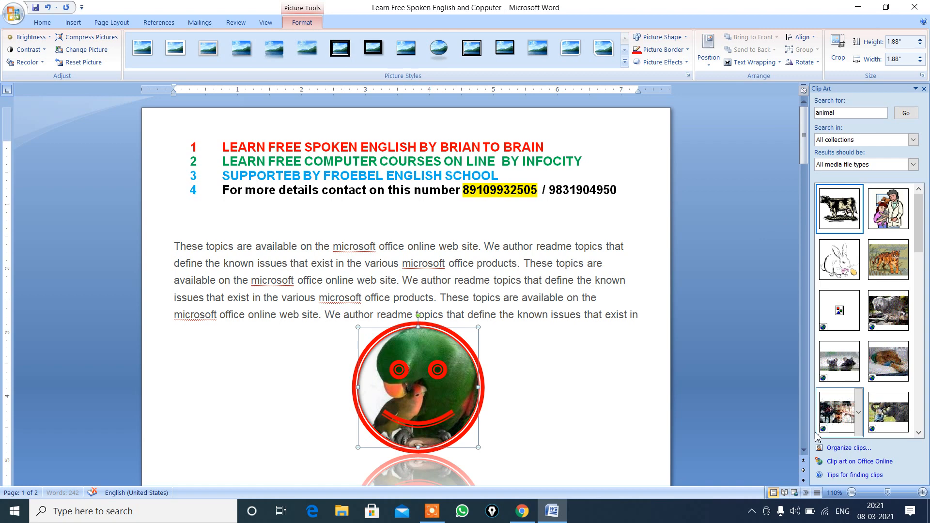
click(804, 451)
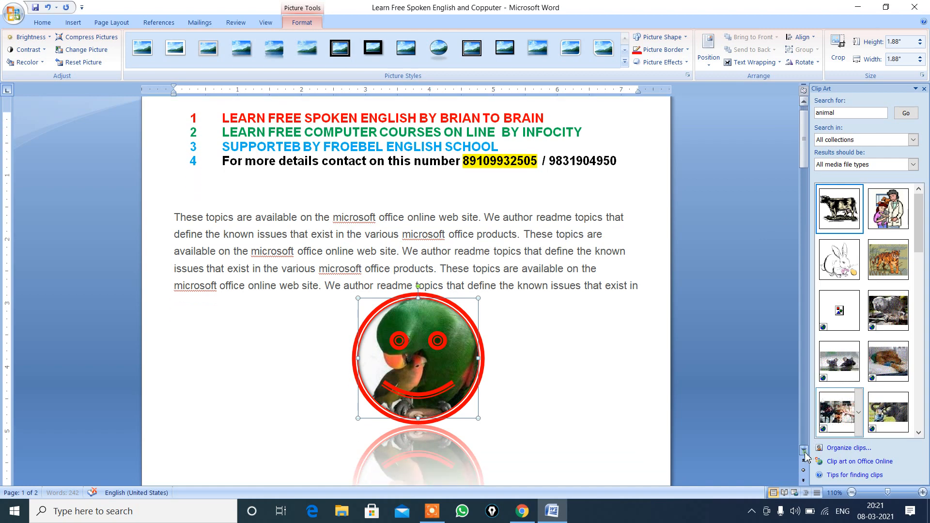
click(804, 451)
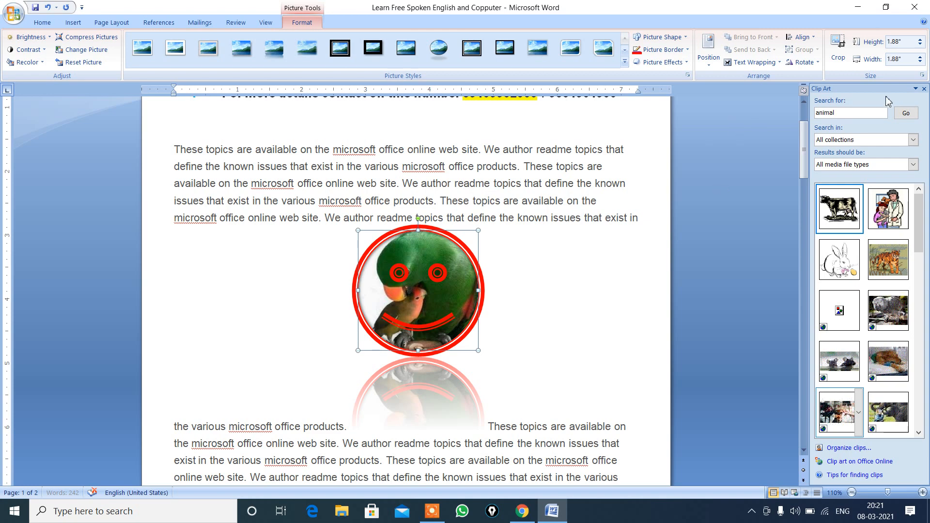
click(803, 103)
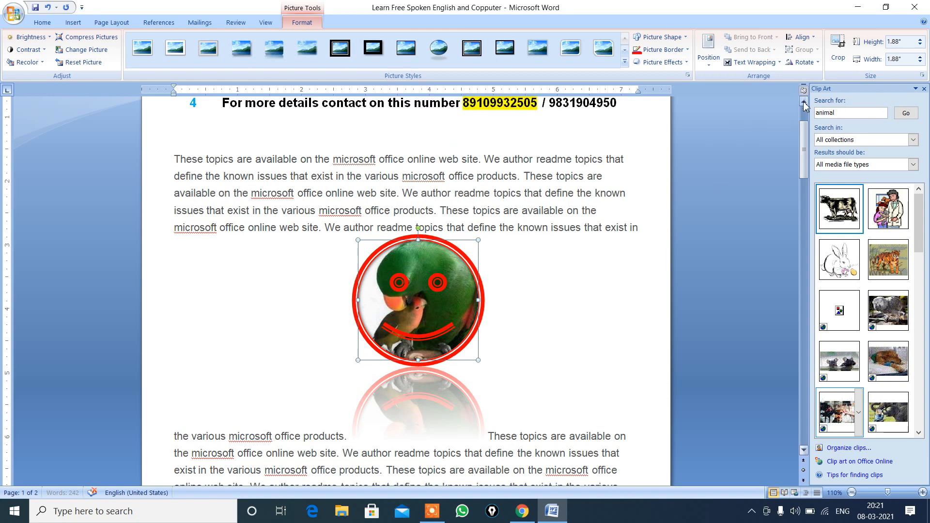
click(804, 103)
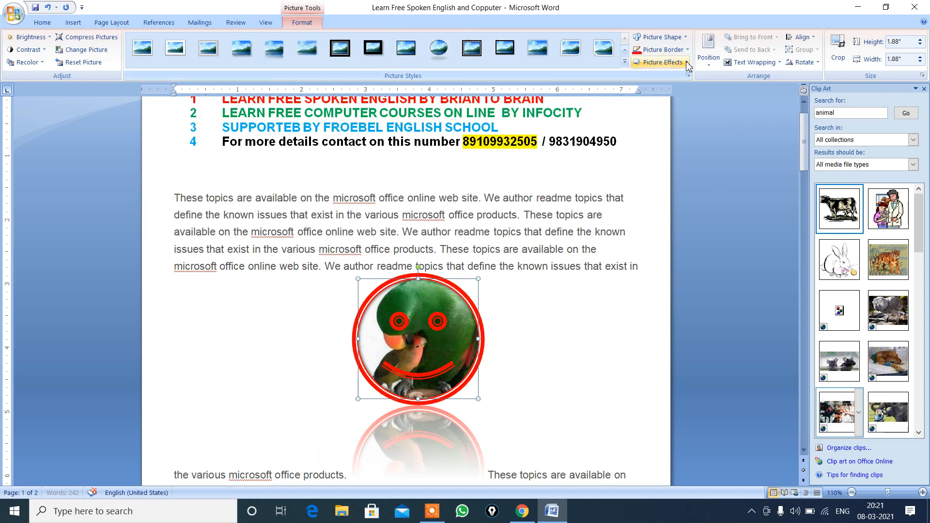
click(687, 62)
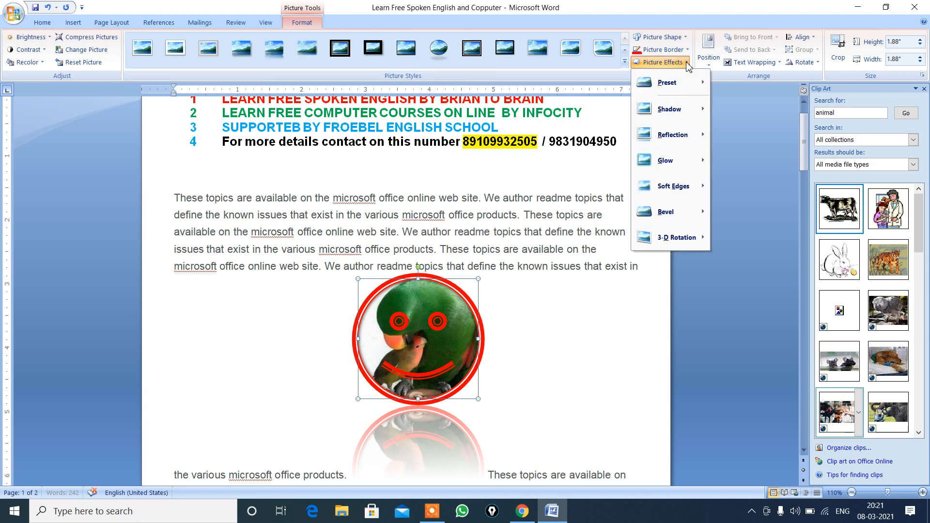
mouse_move(677, 90)
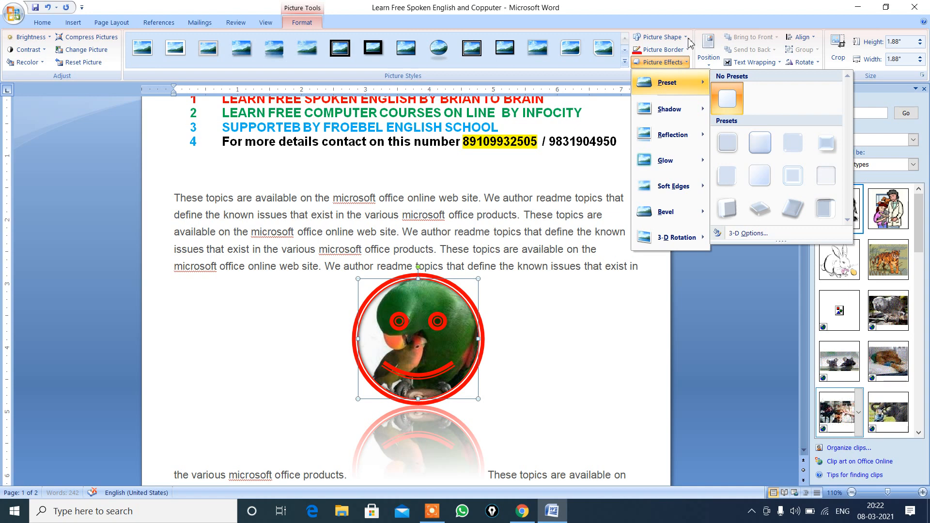
click(527, 332)
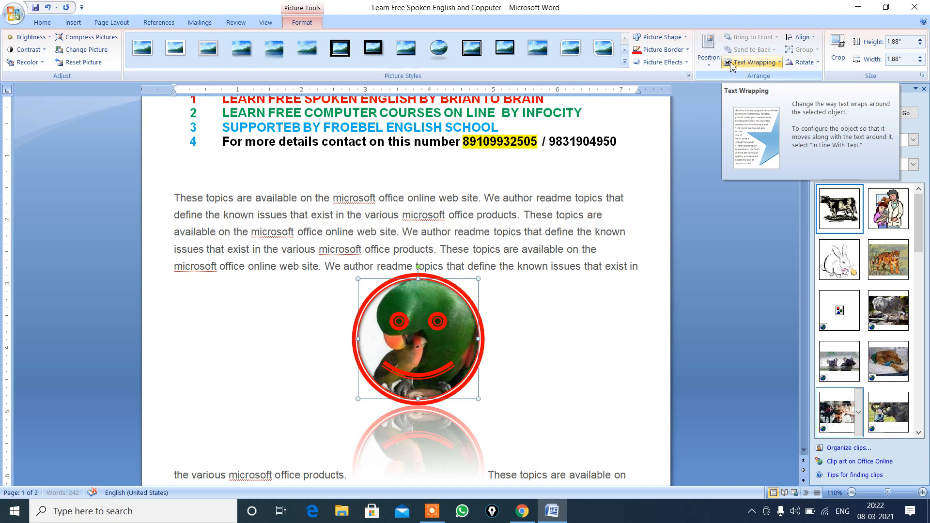
Step: Try Square text wrapping on the parrot picture, and set the wrapping to Top and Bottom
click(779, 63)
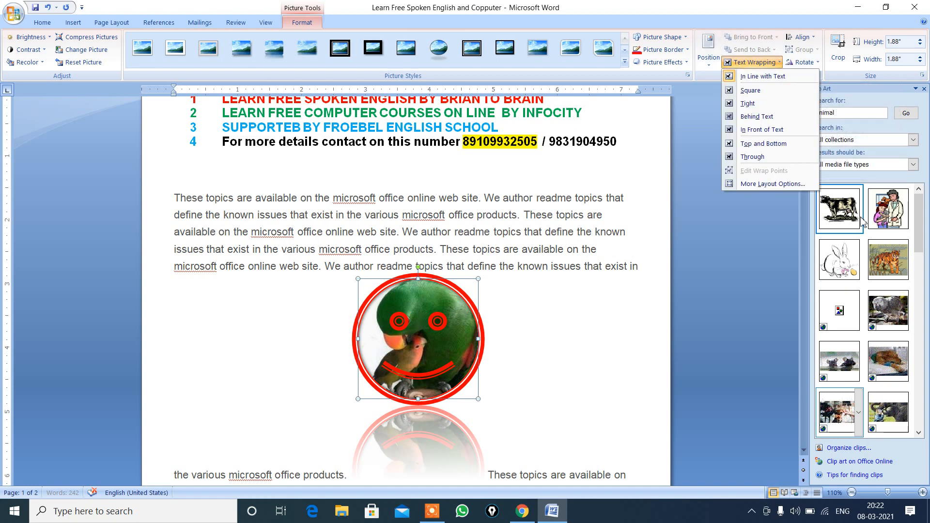
click(752, 92)
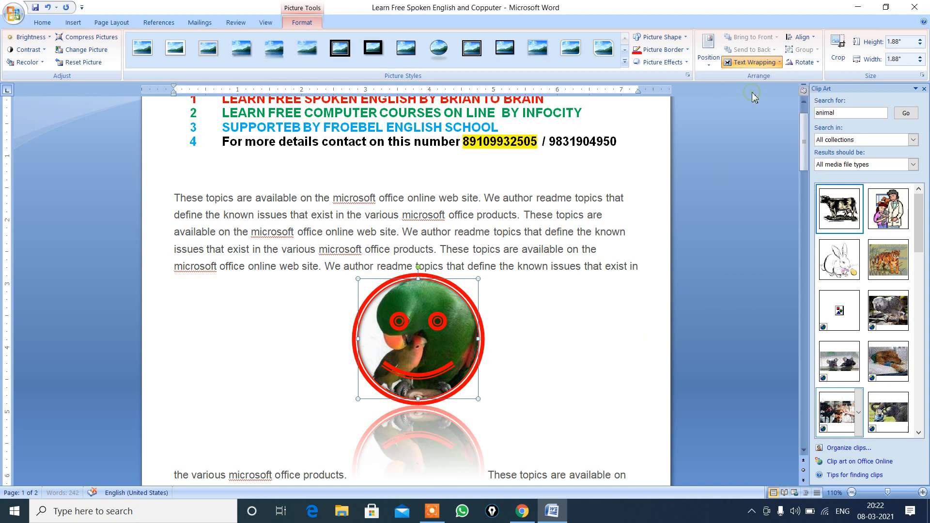
click(780, 67)
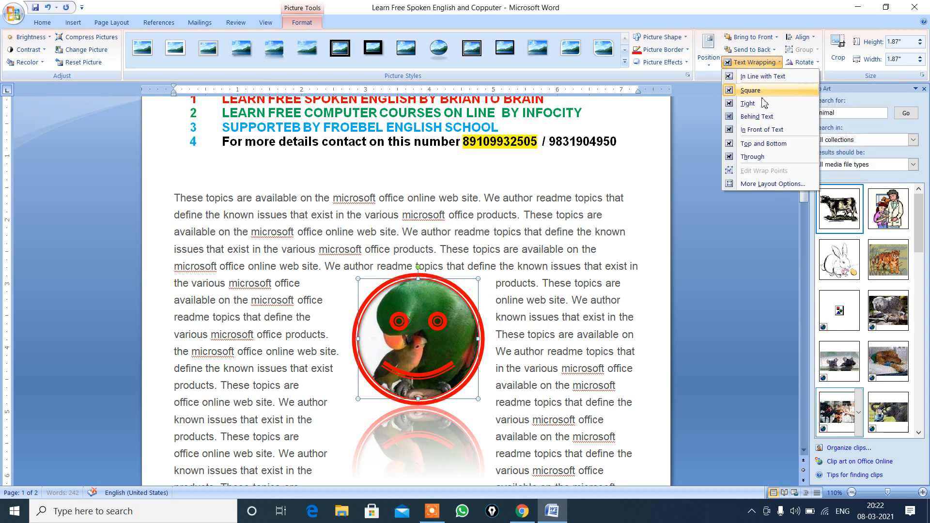
click(759, 144)
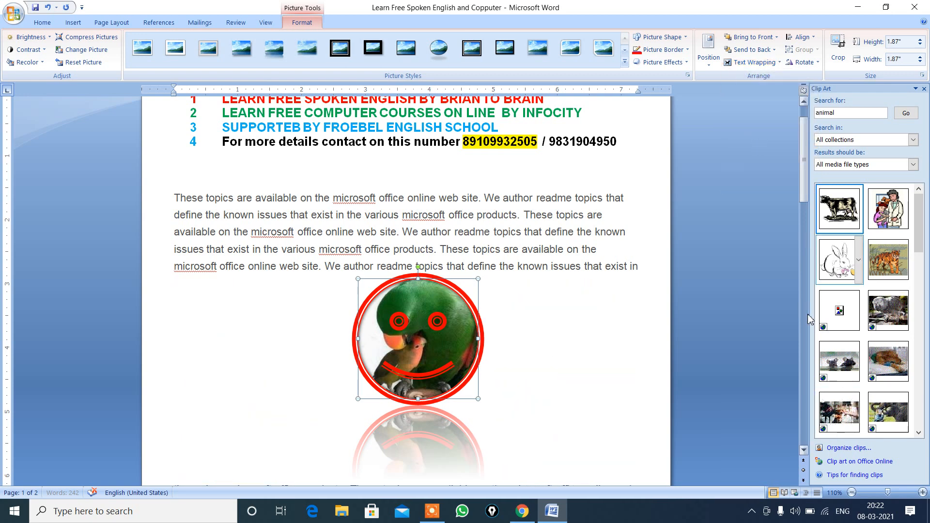
click(805, 452)
click(804, 452)
click(804, 452)
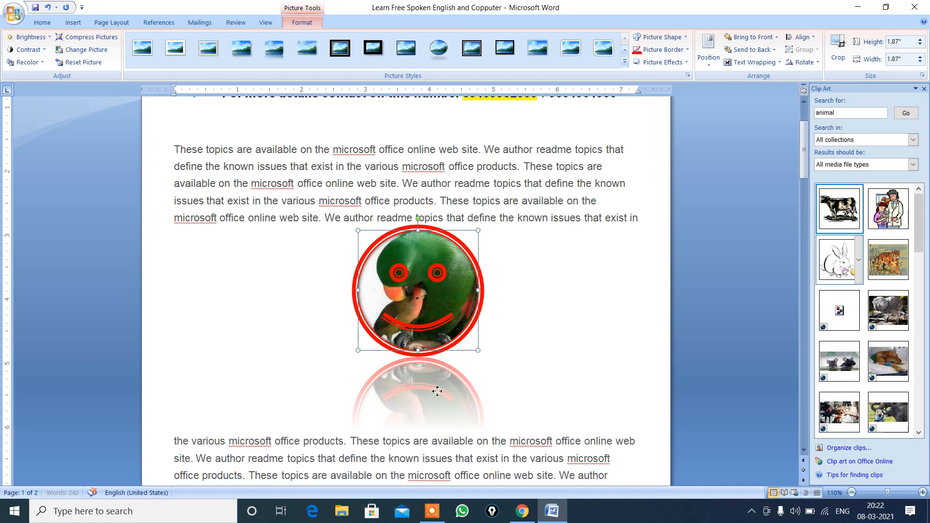
click(688, 67)
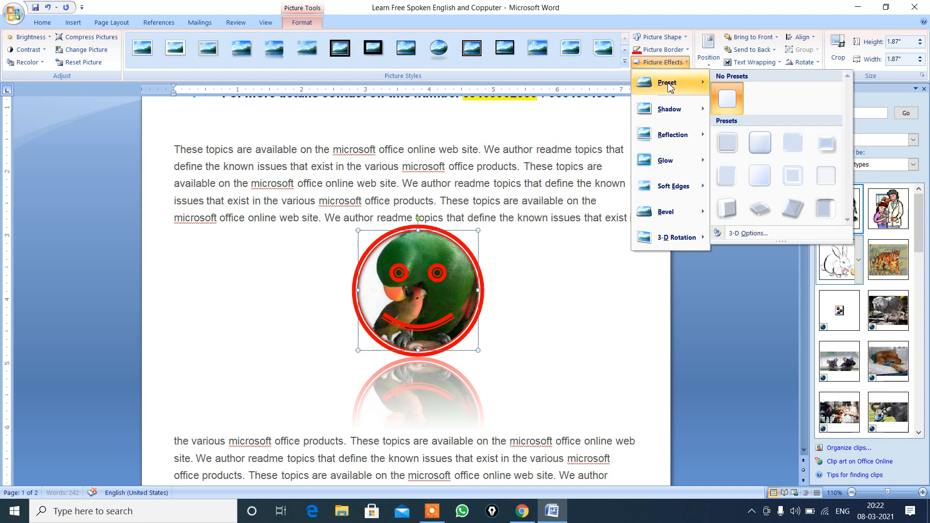
click(731, 96)
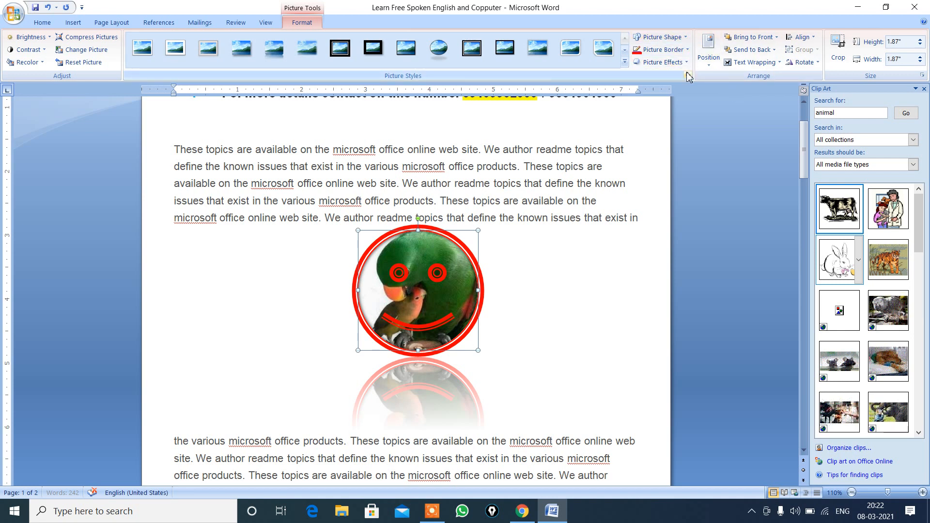
click(686, 67)
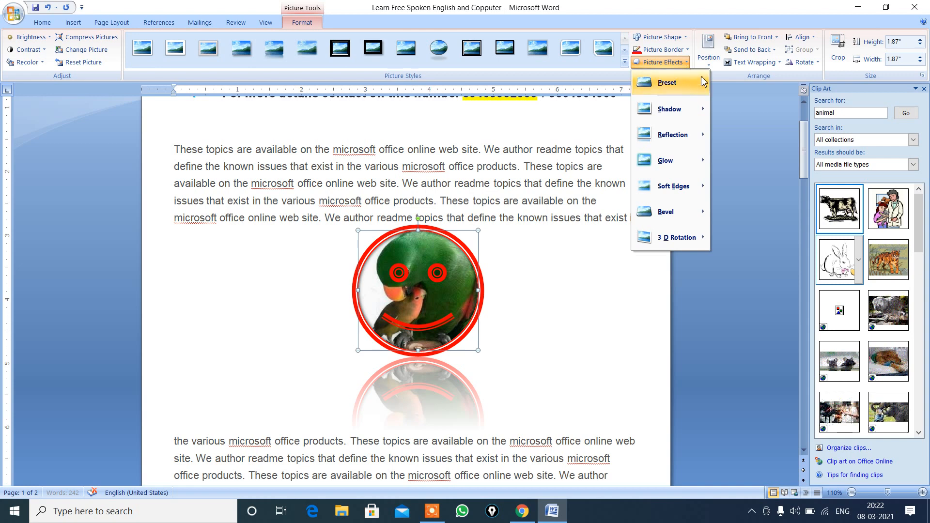
mouse_move(669, 221)
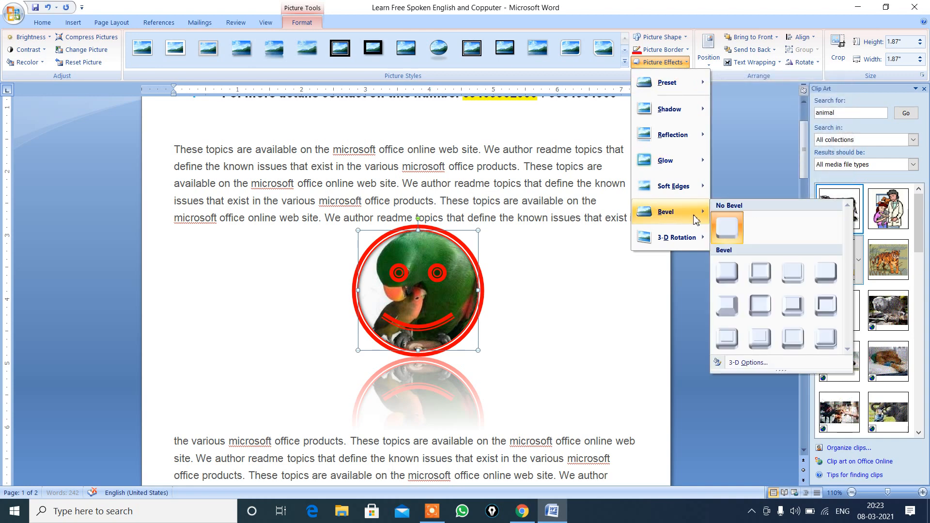
mouse_move(701, 85)
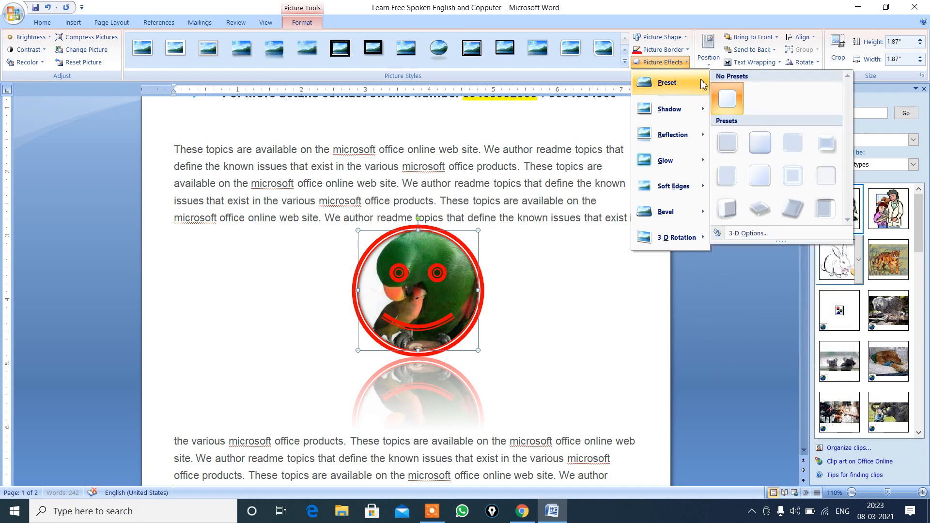
click(451, 289)
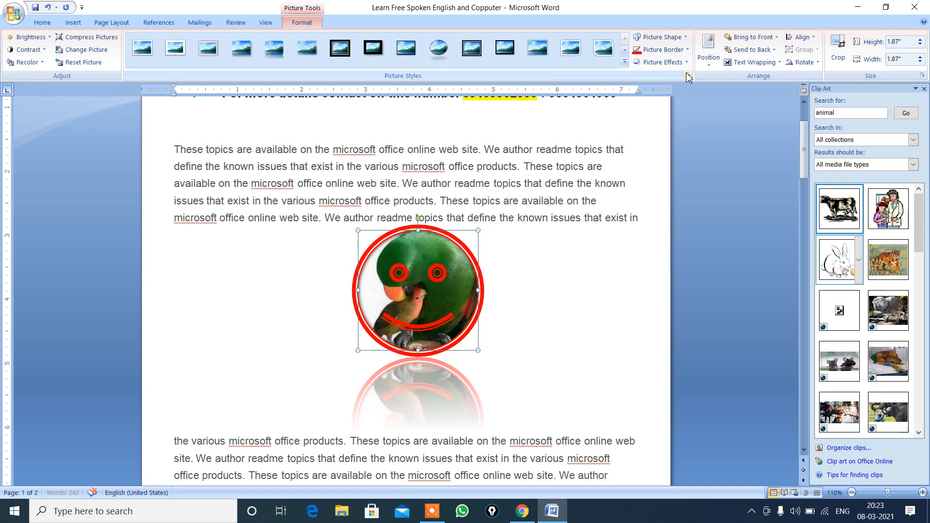
Step: Undo the parrot picture's reflection effect and text wrapping changes, and move the picture lower in the body paragraph
key(ctrl+z)
key(ctrl+z)
key(ctrl+z)
key(ctrl+z)
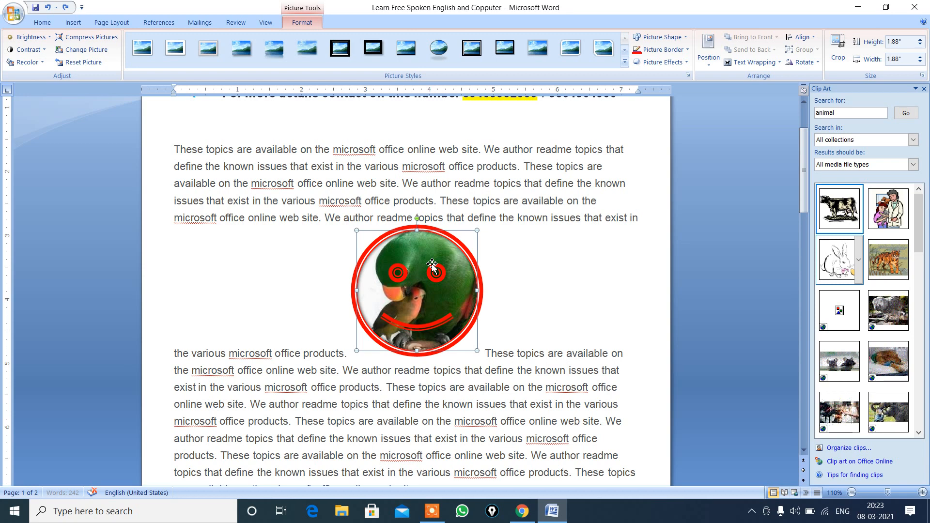
drag(433, 266, 362, 386)
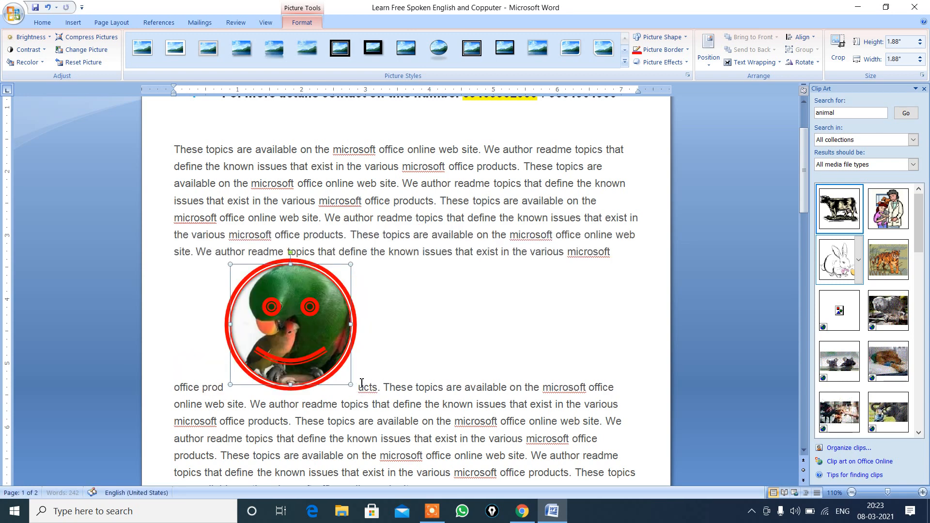
Step: Try In Front of Text wrapping on the parrot picture over the paragraph's middle, and switch it to Behind Text
click(763, 66)
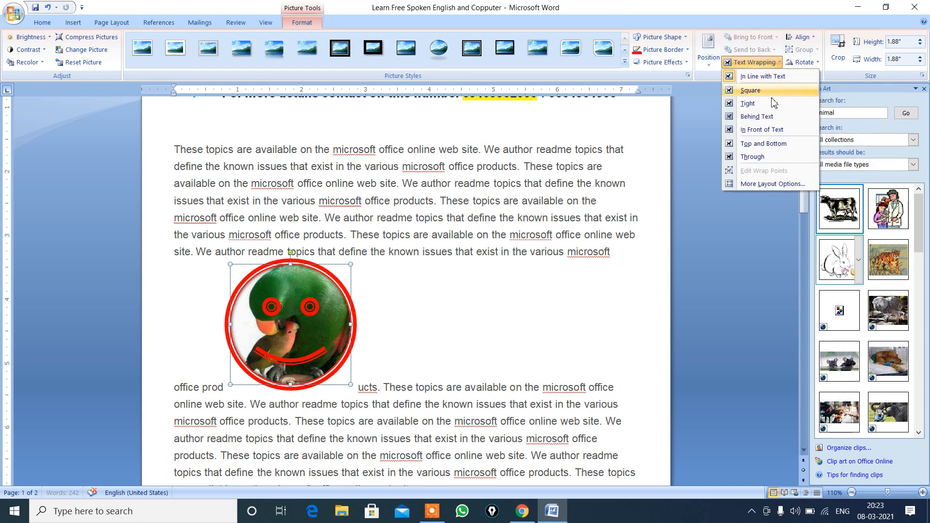
click(761, 135)
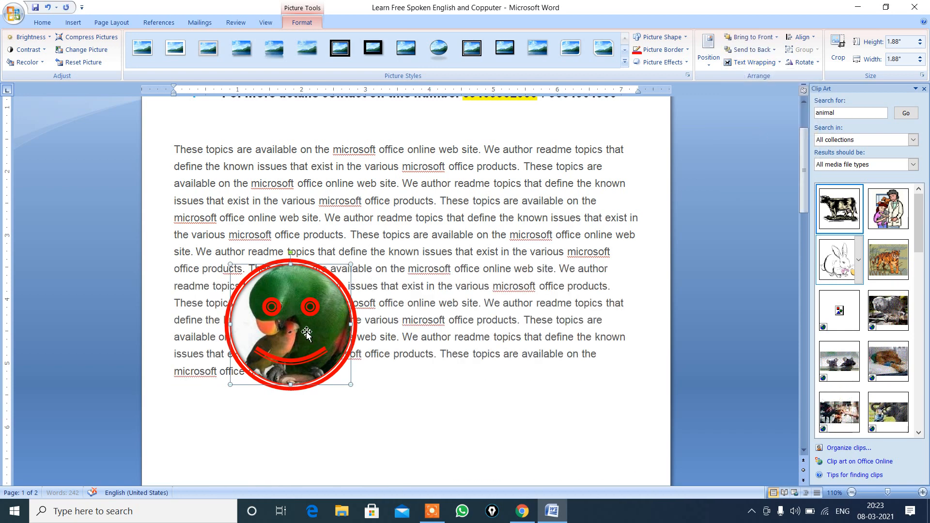
drag(298, 331, 396, 247)
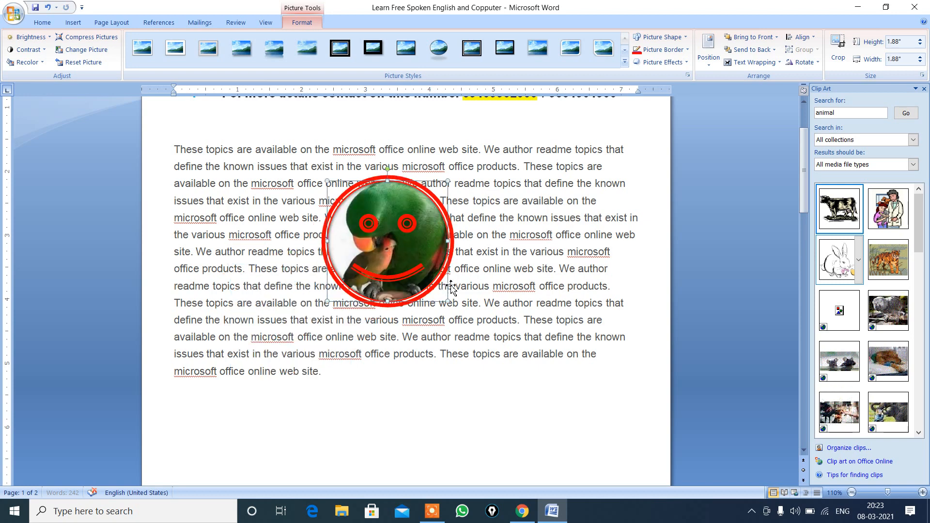
click(779, 62)
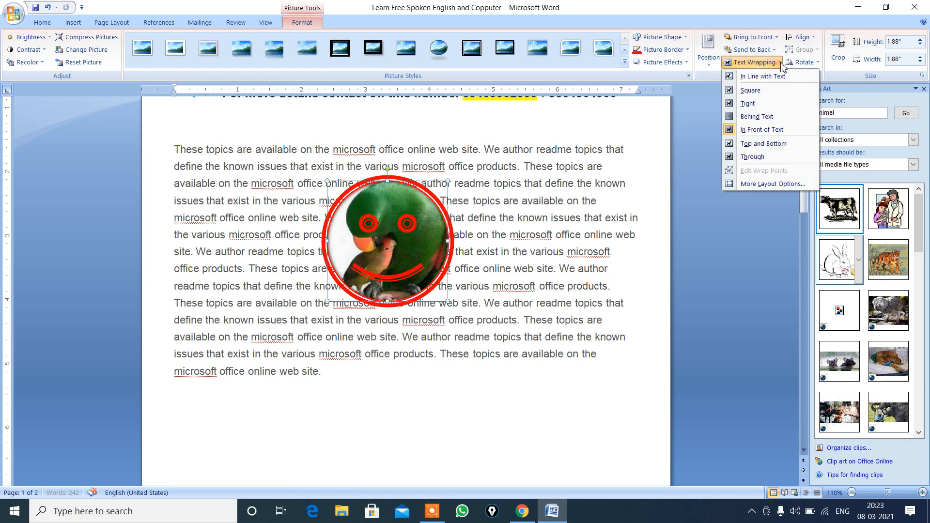
click(766, 121)
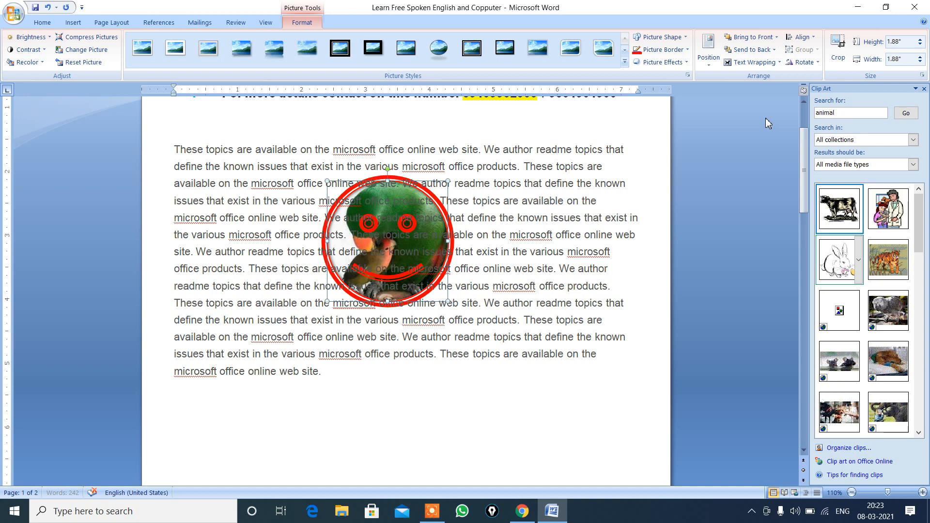
Step: Set the parrot picture's text wrapping to Through and move it slightly lower within the paragraph
click(779, 63)
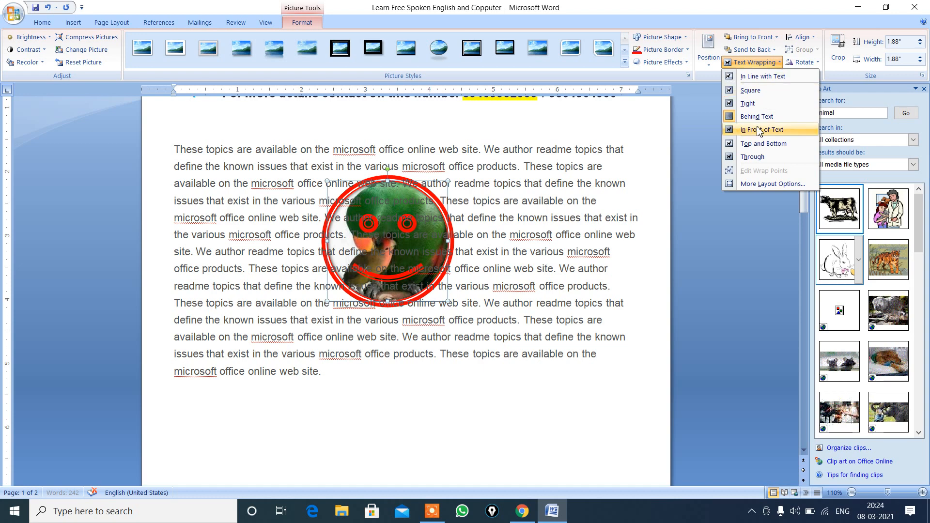
click(751, 158)
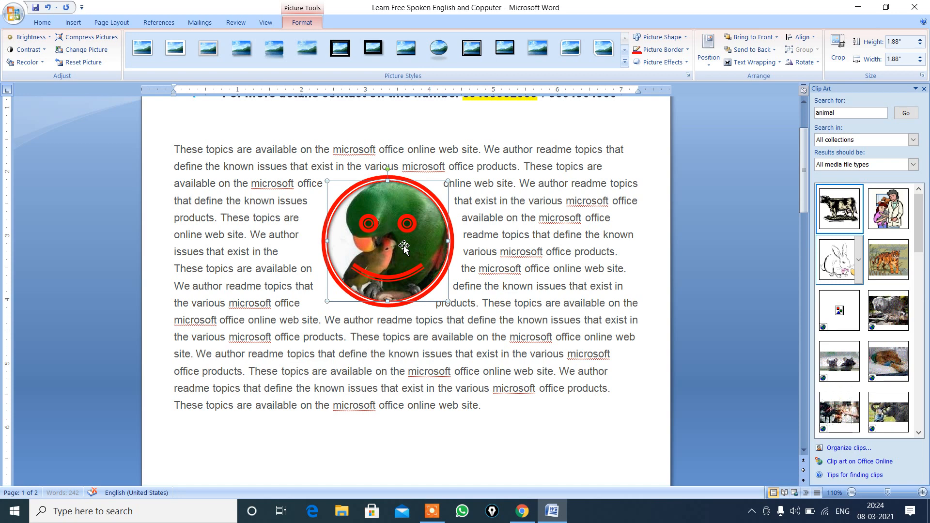
drag(403, 250, 397, 274)
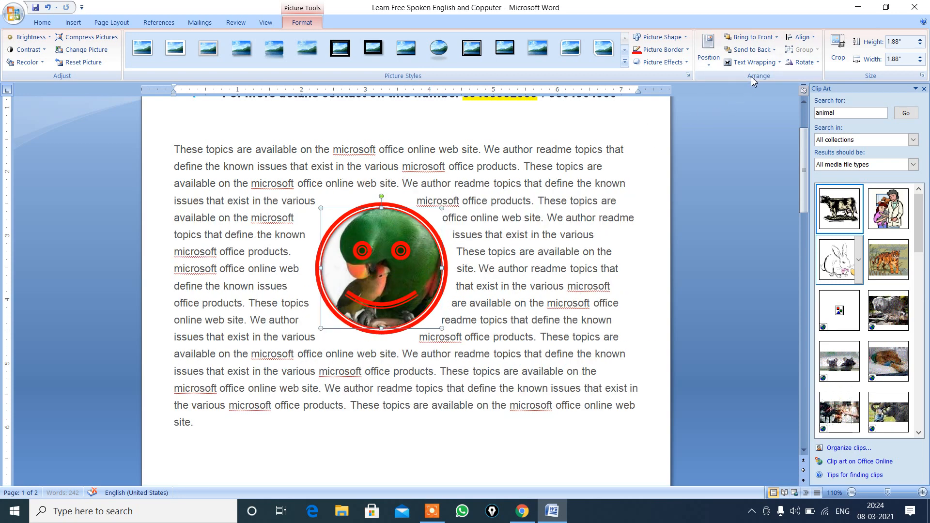
Step: Try left, bottom and top alignment on the parrot picture, and move it back to the middle of the paragraph
click(814, 42)
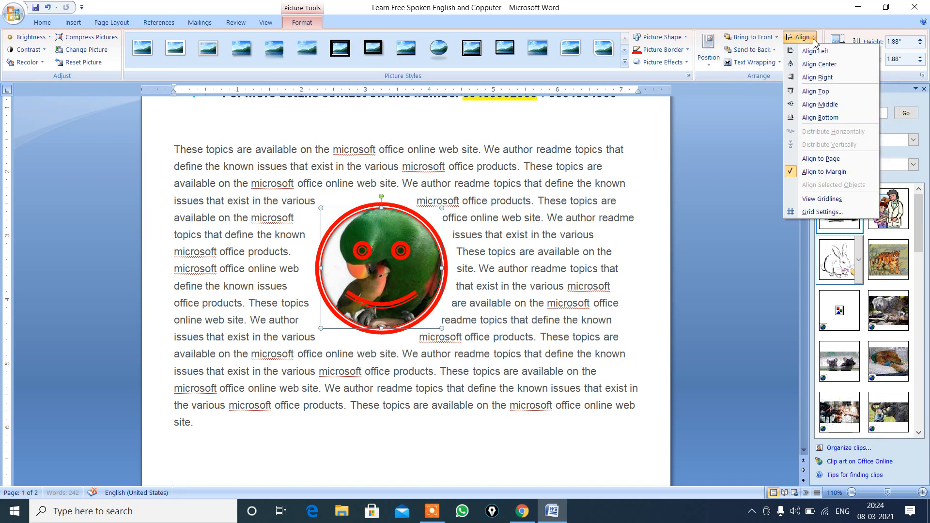
click(817, 51)
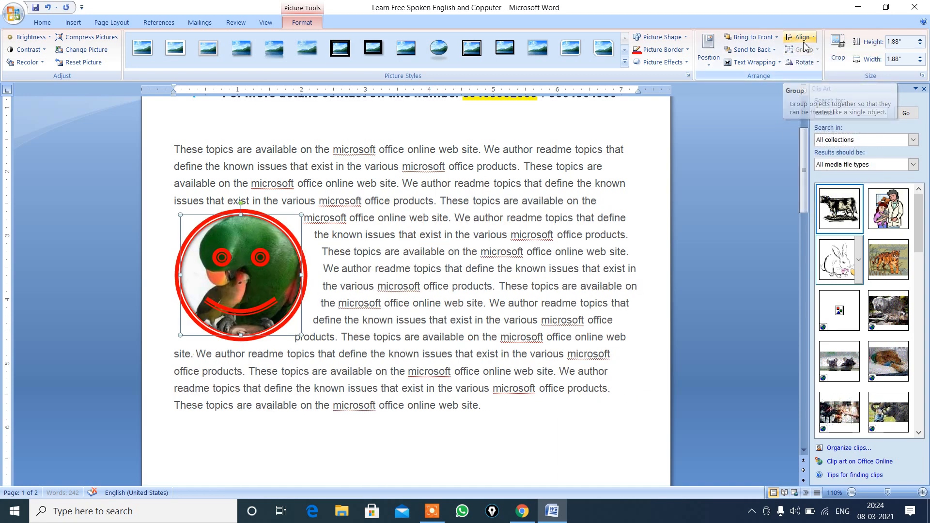
click(815, 41)
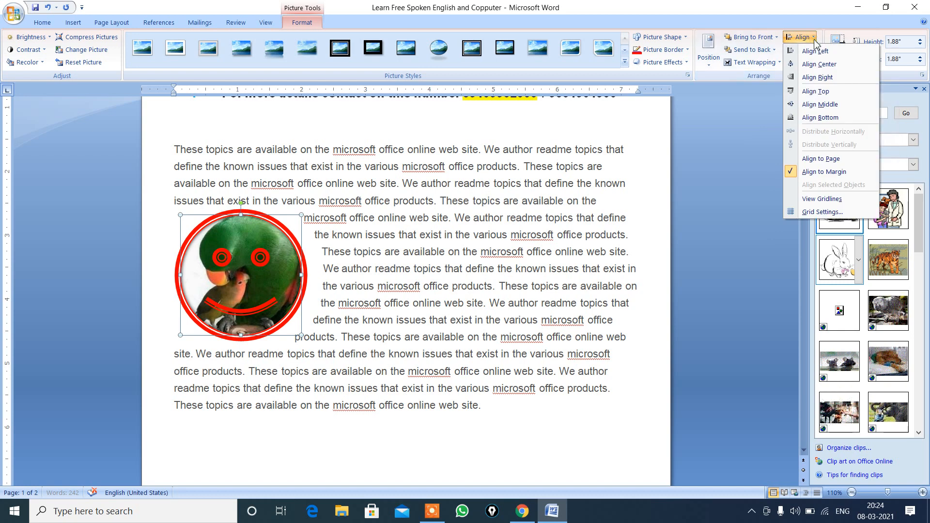
click(841, 118)
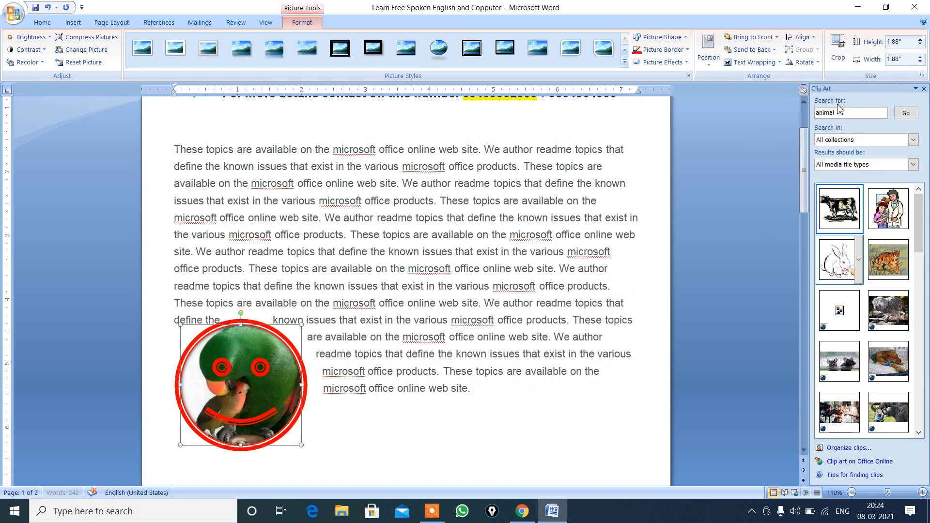
click(817, 39)
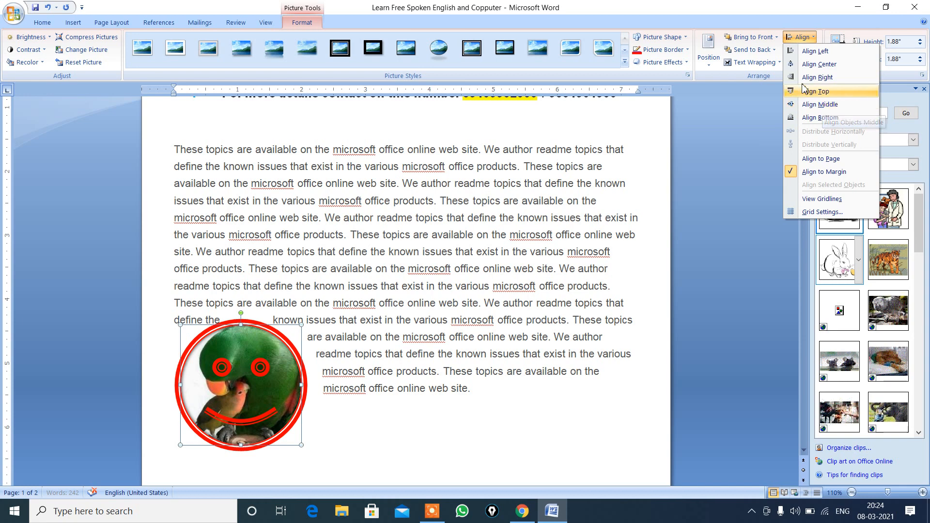
click(838, 92)
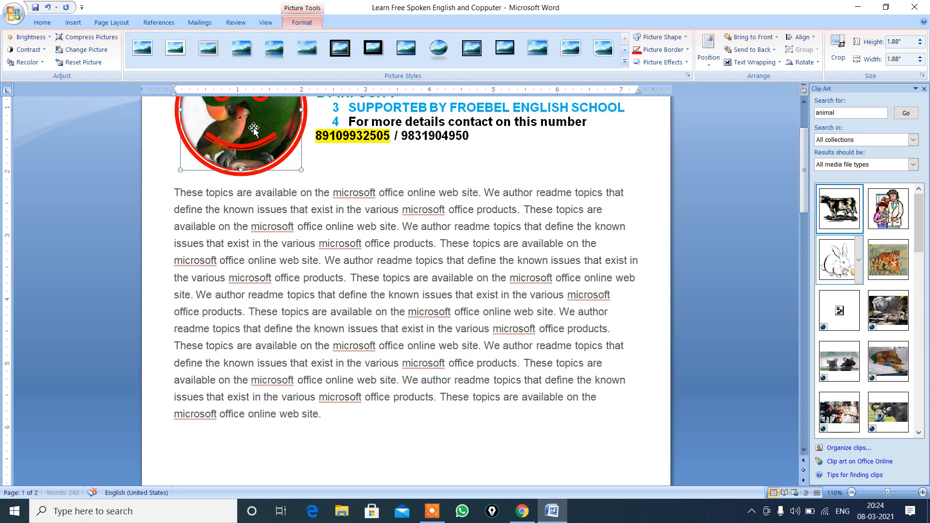
drag(254, 127, 402, 307)
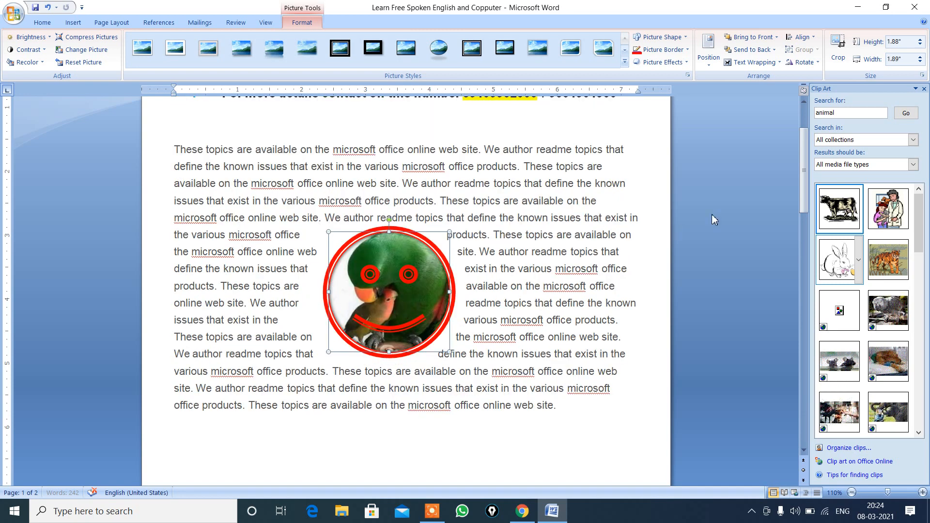
Step: Reduce the parrot picture to 1.19" high and 1.2" wide, and delete it from the document
click(920, 45)
click(920, 45)
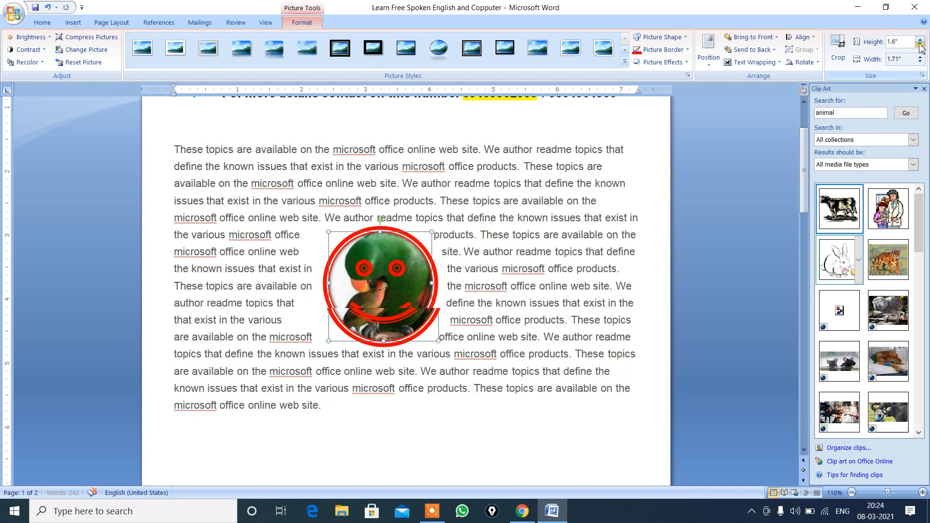
click(920, 45)
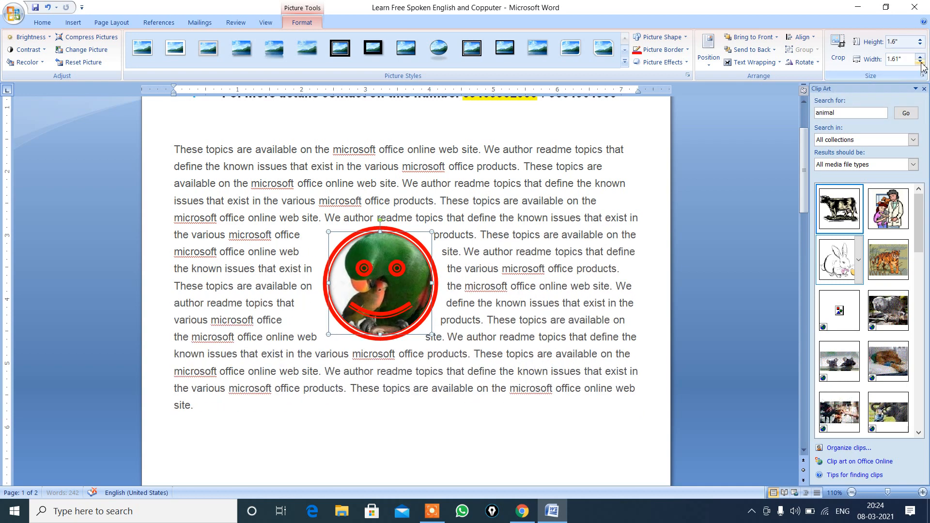
click(920, 62)
click(921, 62)
click(921, 62)
click(920, 62)
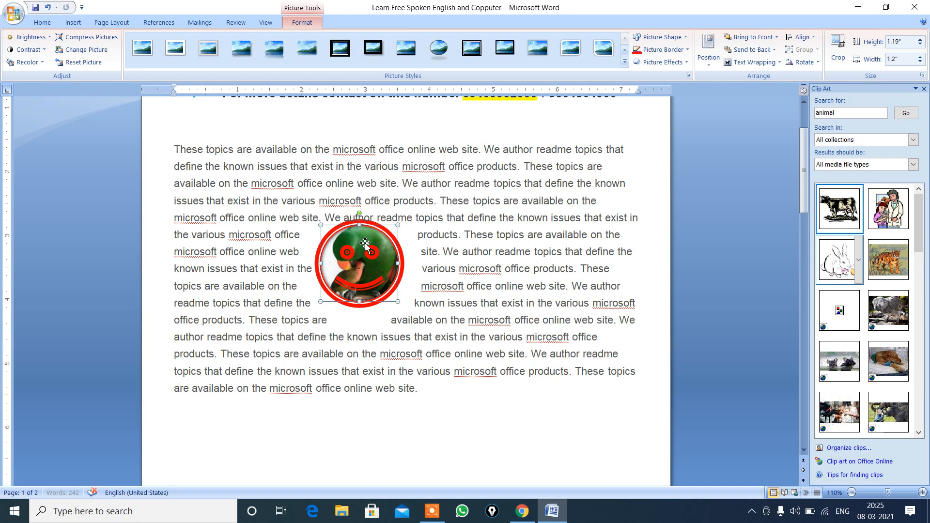
key(Delete)
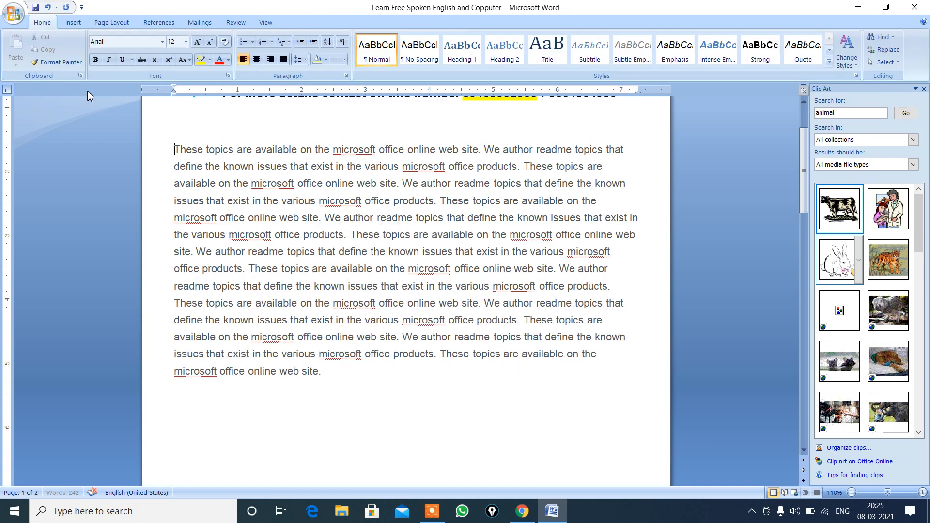
Step: Draw a Smiley Face shape about 0.89" high and 0.82" wide in the middle of the body paragraph, and deselect it
click(73, 22)
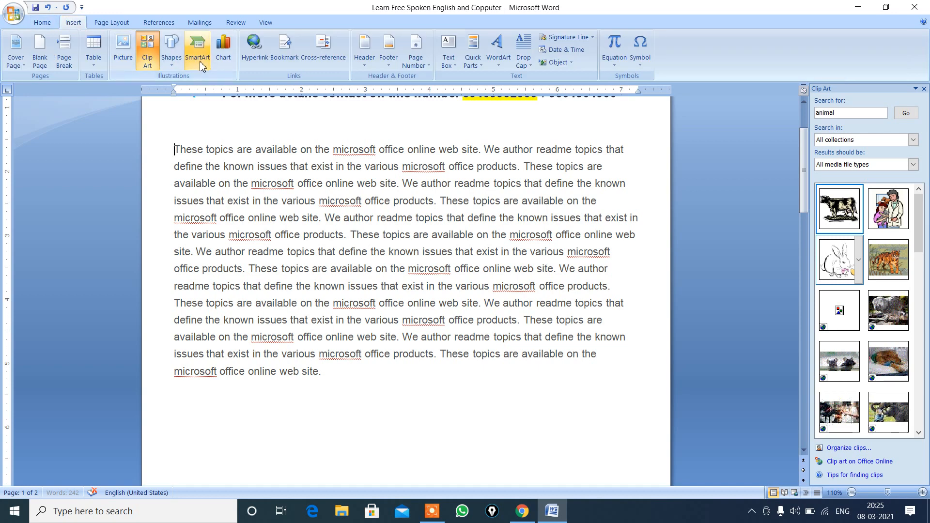
click(174, 62)
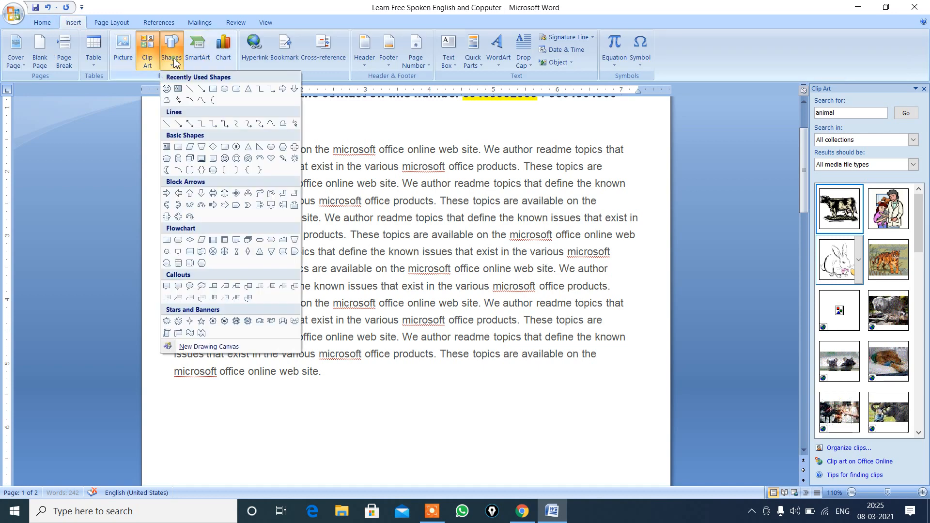
click(409, 110)
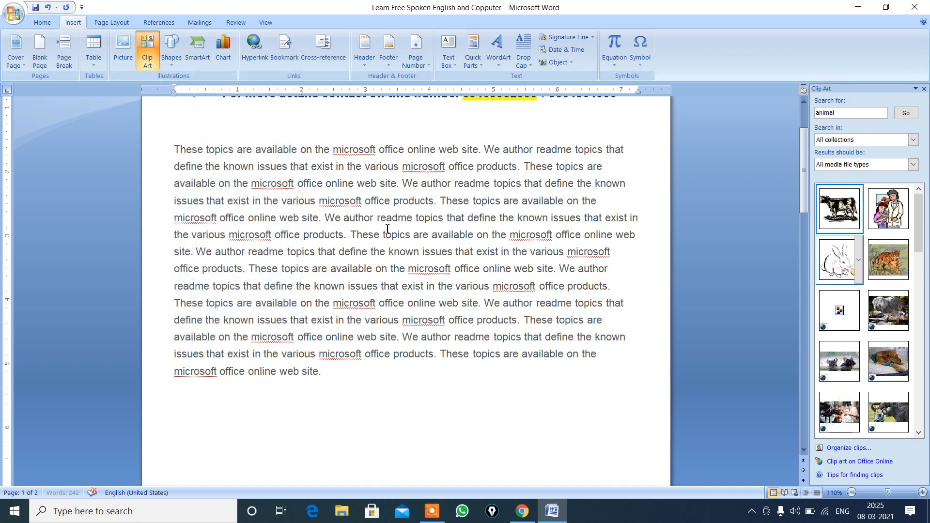
click(351, 236)
click(171, 58)
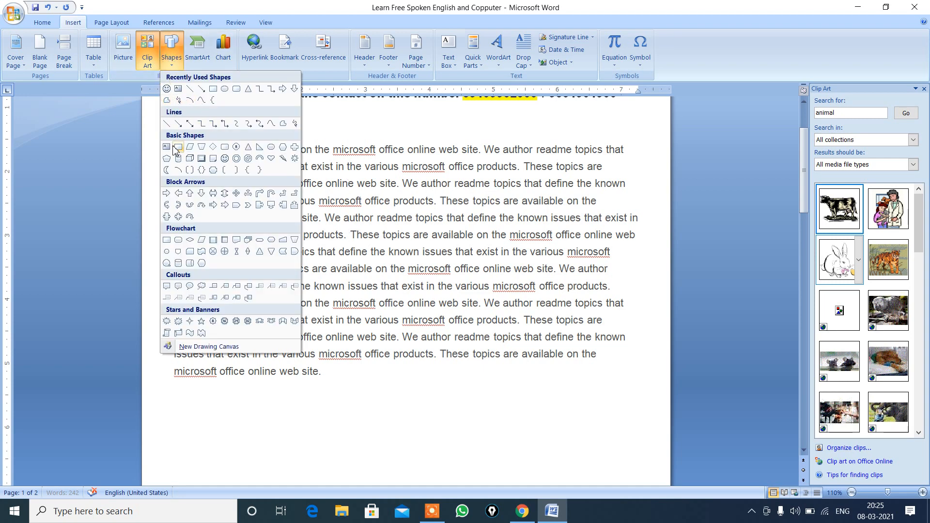
click(166, 88)
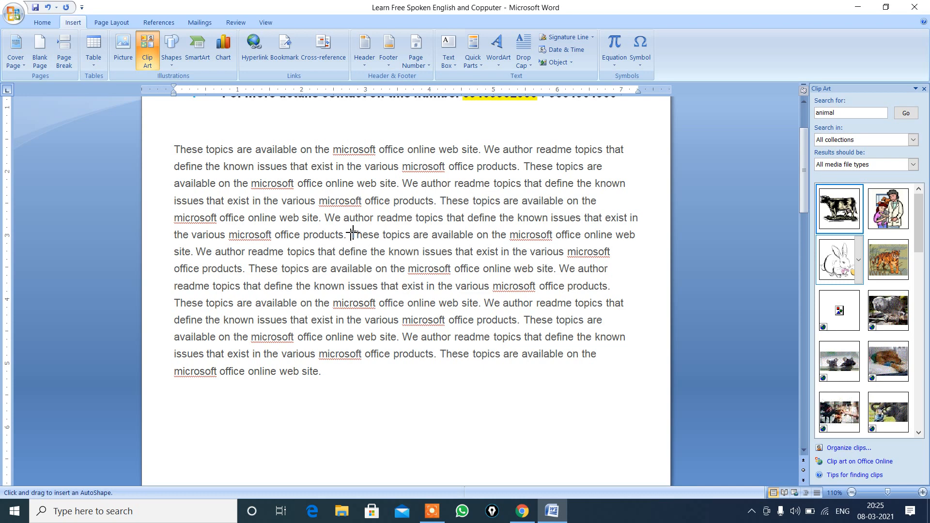
key(Escape)
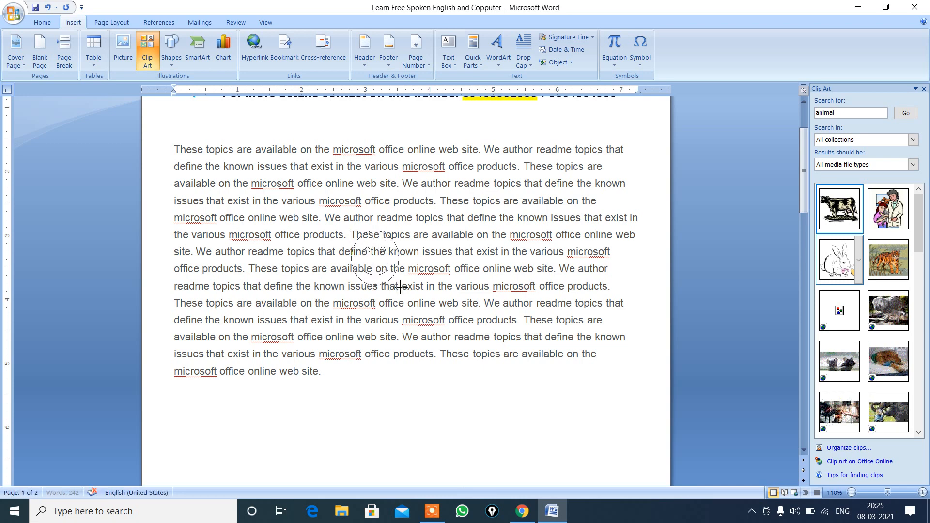
drag(351, 231, 404, 288)
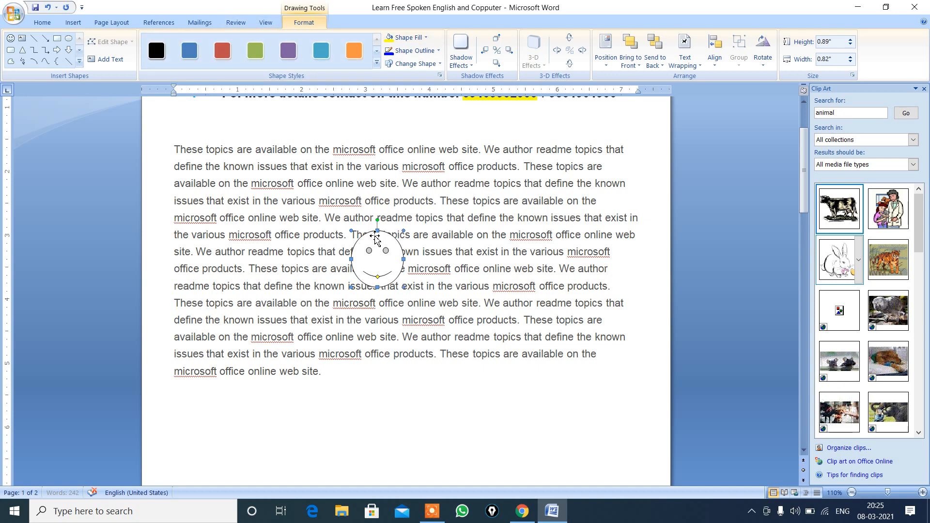
click(302, 252)
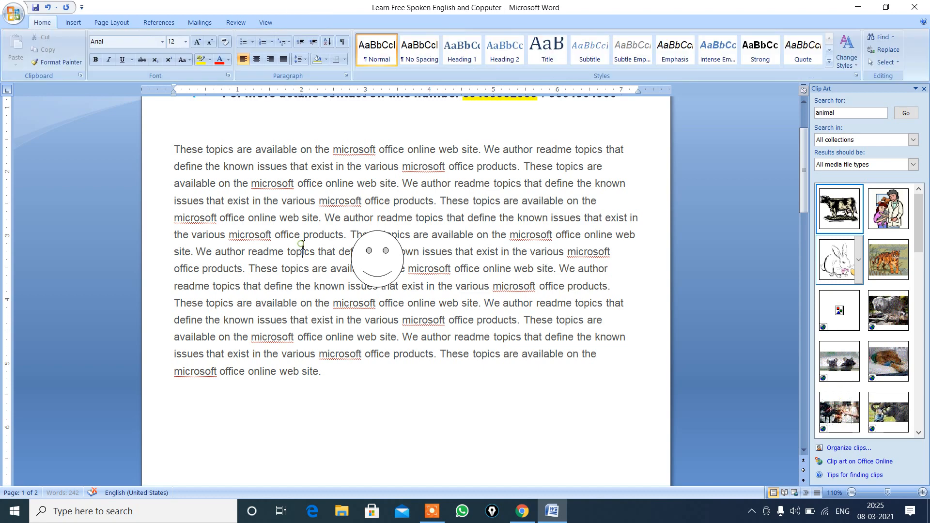
Step: Format the smiley face with the Colored Fill, White Outline - Accent 2 style, a light blue fill and an upper-right drop shadow
click(374, 263)
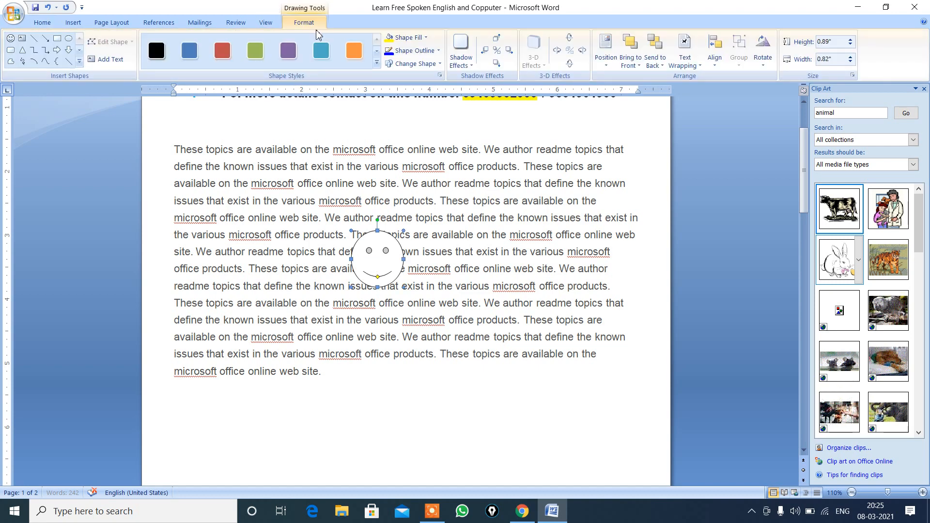
click(221, 53)
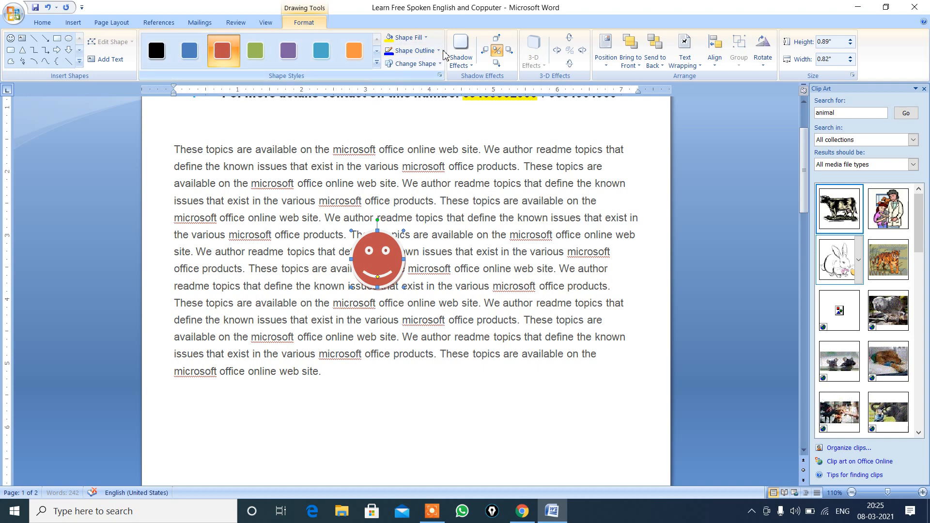
click(427, 39)
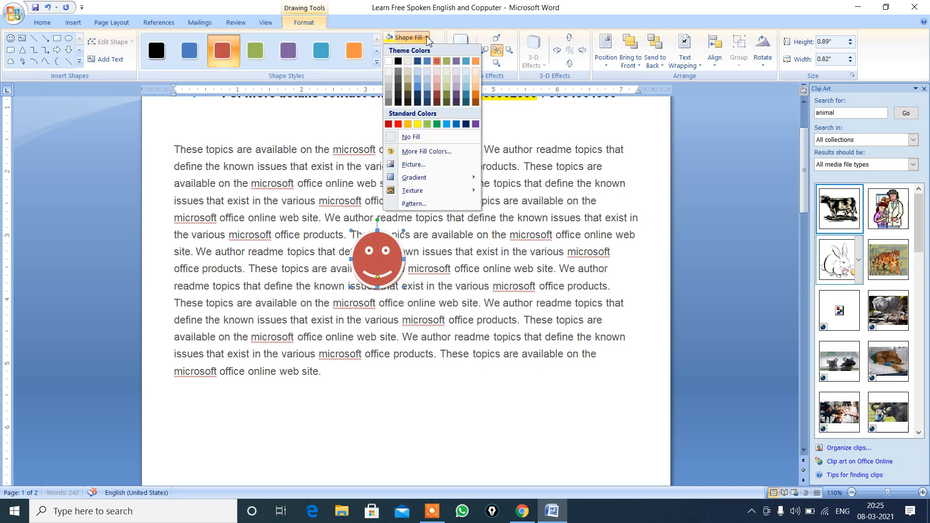
click(450, 126)
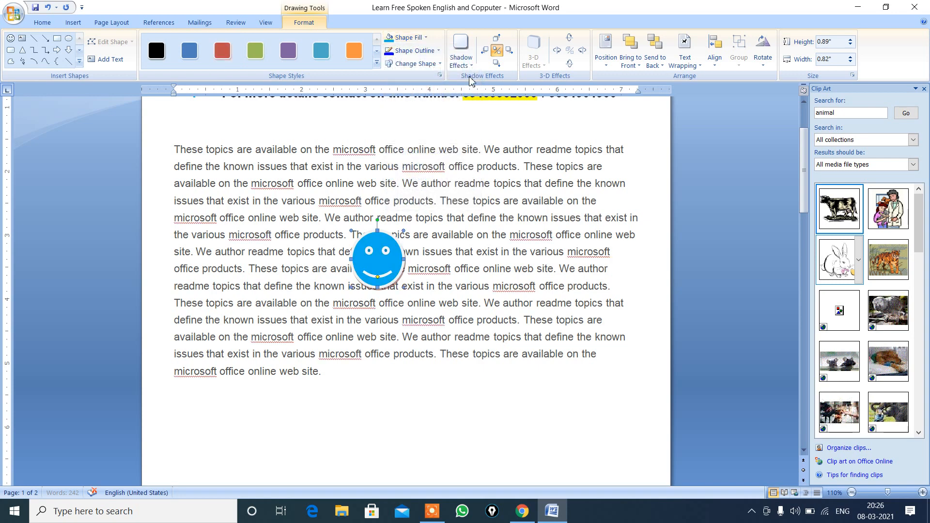
click(471, 65)
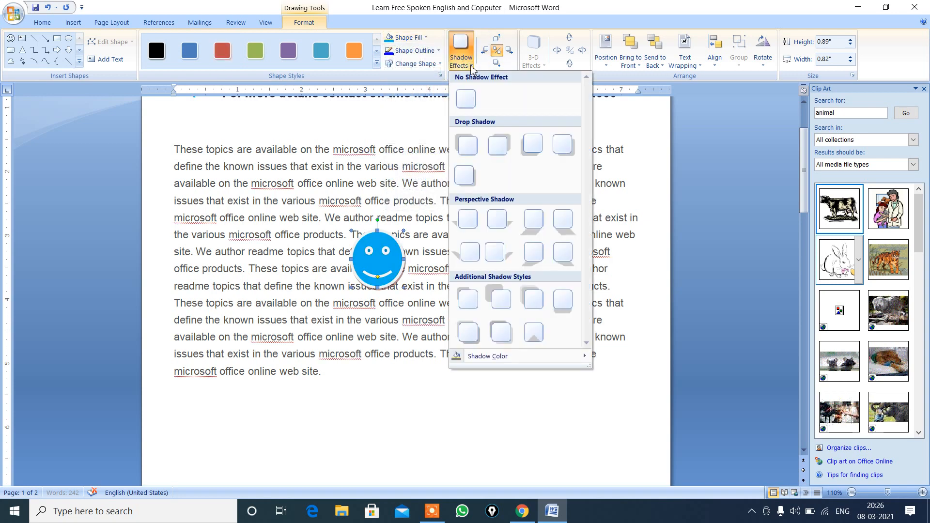
click(498, 154)
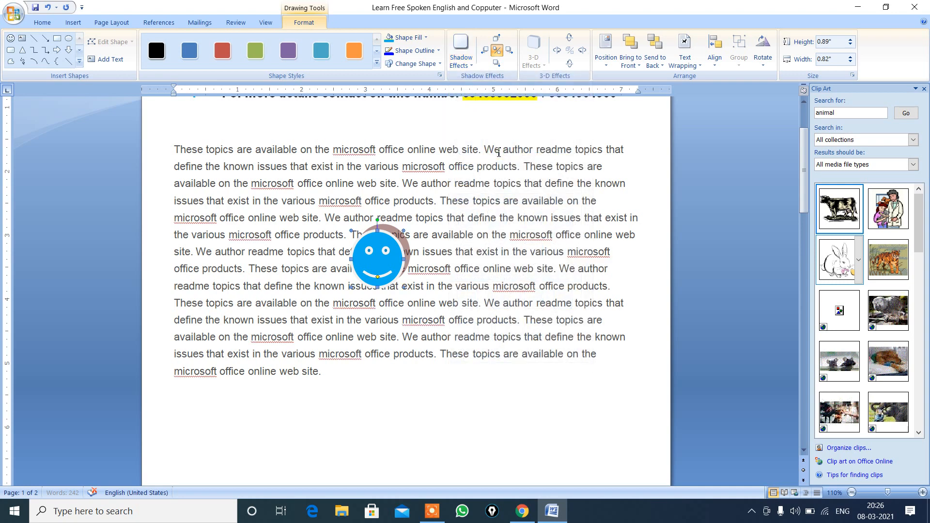
Step: Position the smiley face in Middle Center with Square Text Wrapping, and move it up into the middle of the paragraph
click(606, 64)
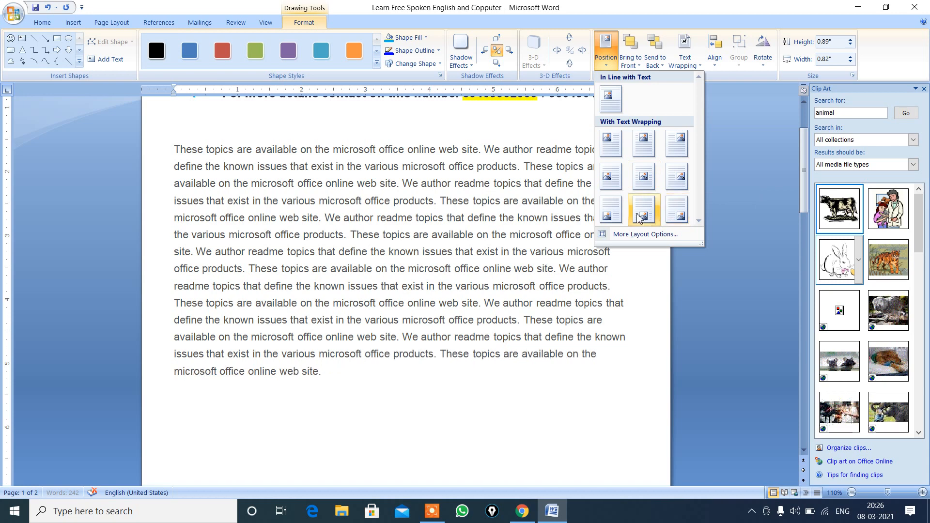
click(642, 176)
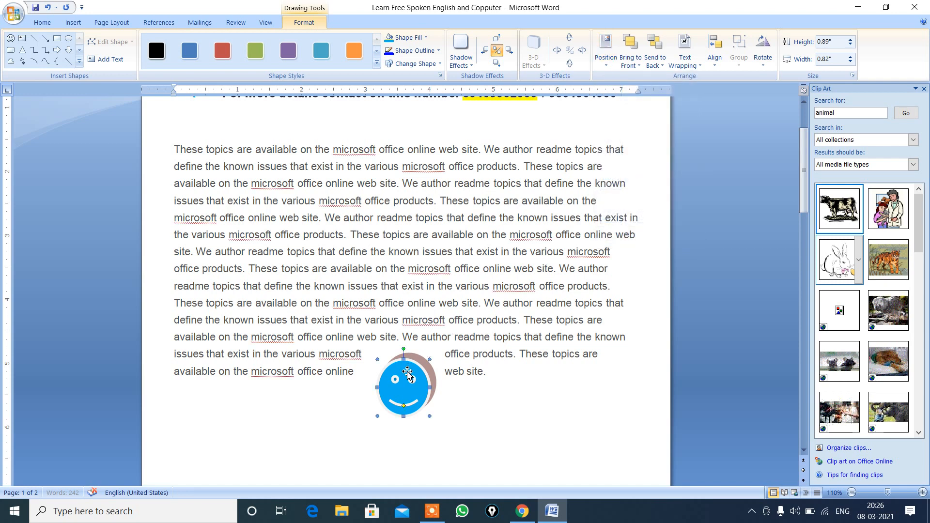
drag(407, 373, 380, 250)
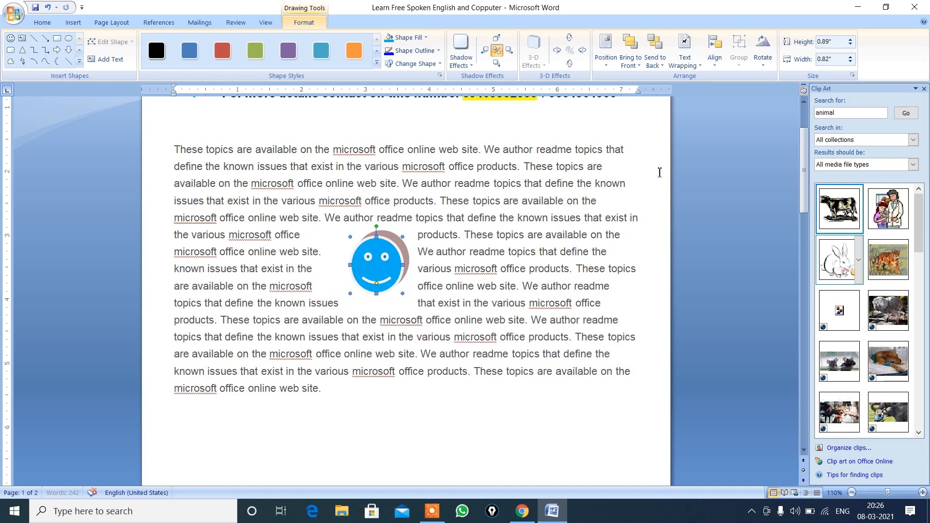
Step: Align the smiley face to the bottom margin of the page
click(716, 69)
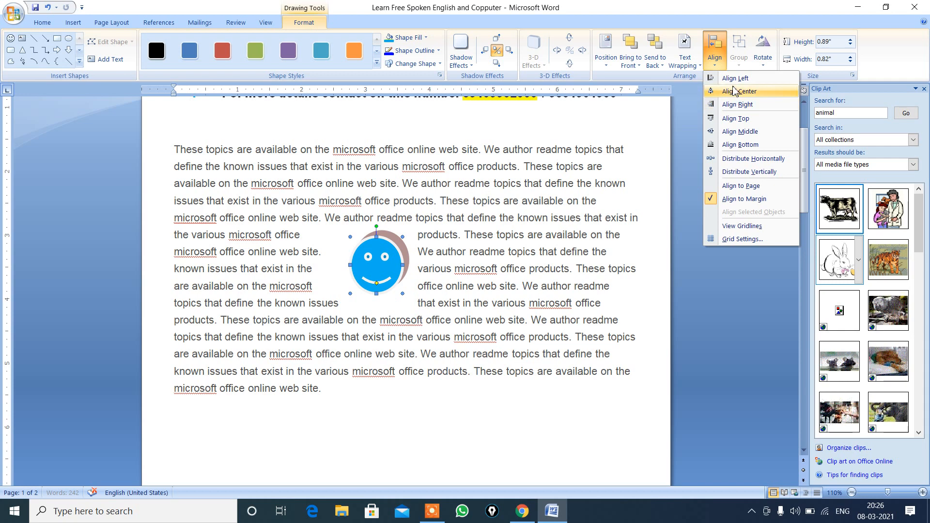
click(735, 147)
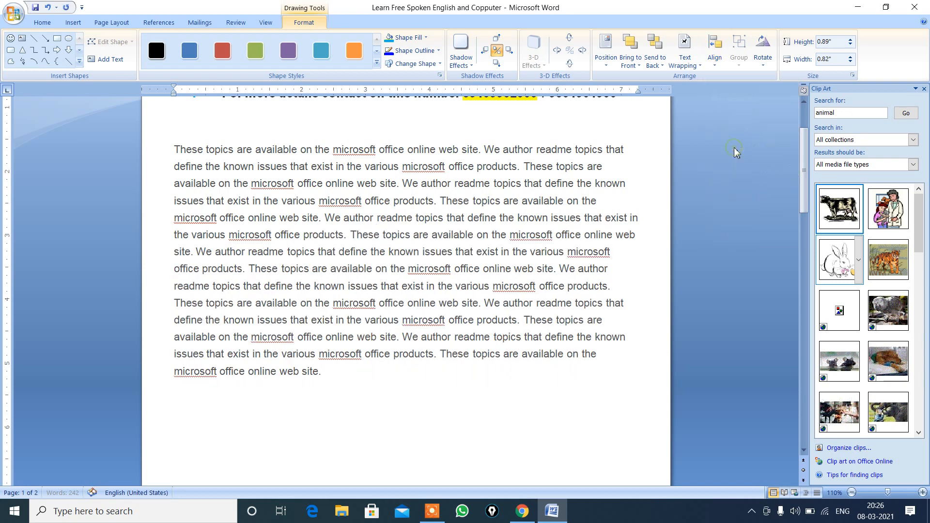
Step: Delete the smiley-shaped parrot picture below the body paragraph
click(803, 450)
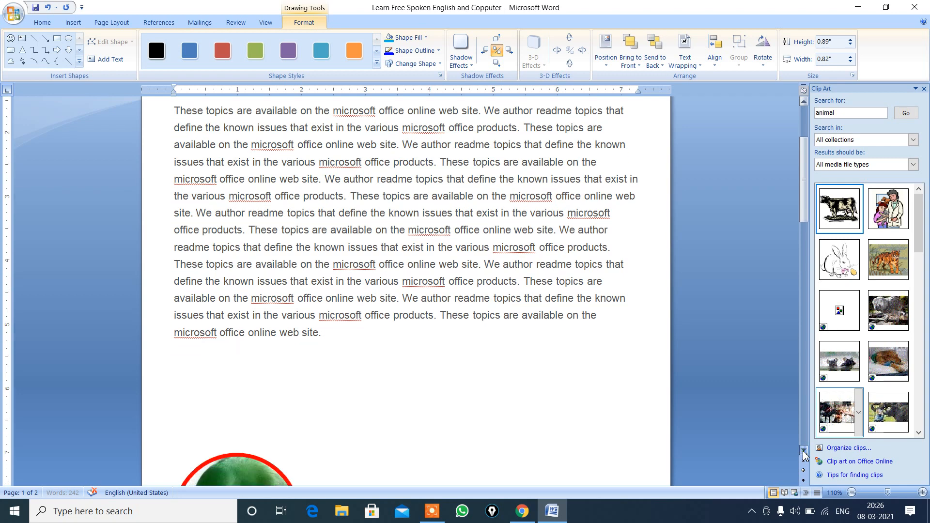
click(803, 451)
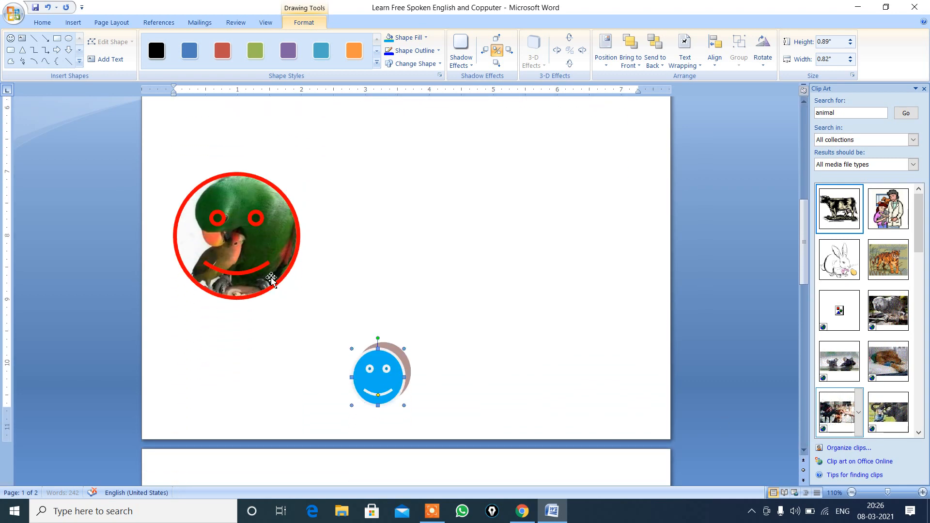
click(271, 280)
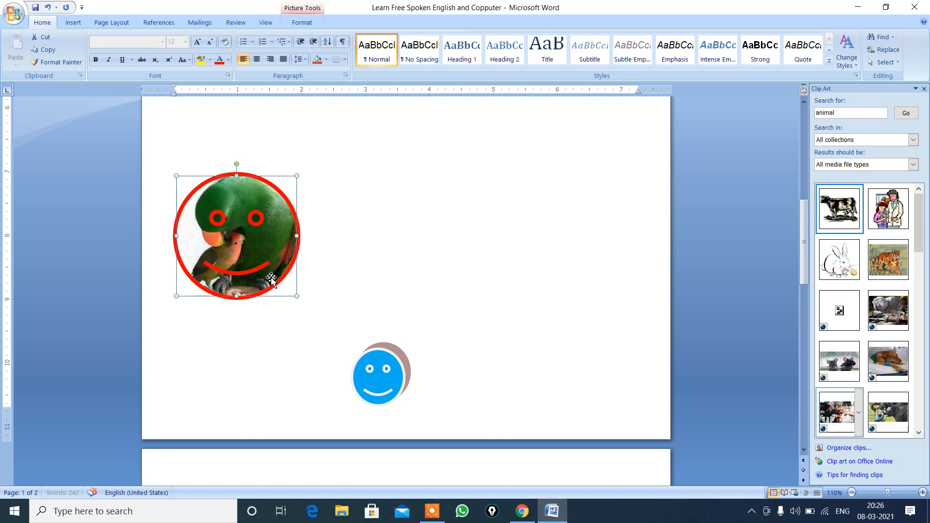
key(Delete)
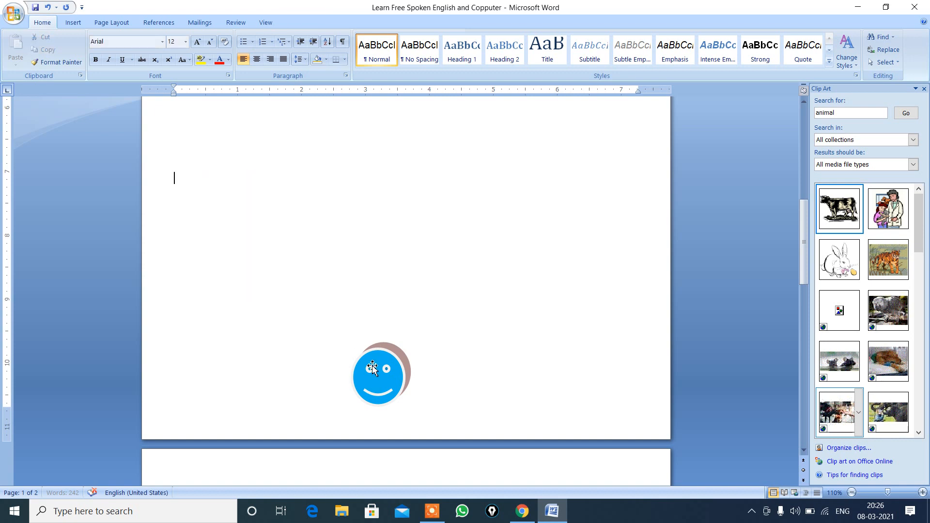
Step: Apply Align Middle to the blue smiley face, and move it back up into the middle of the body paragraph
click(372, 367)
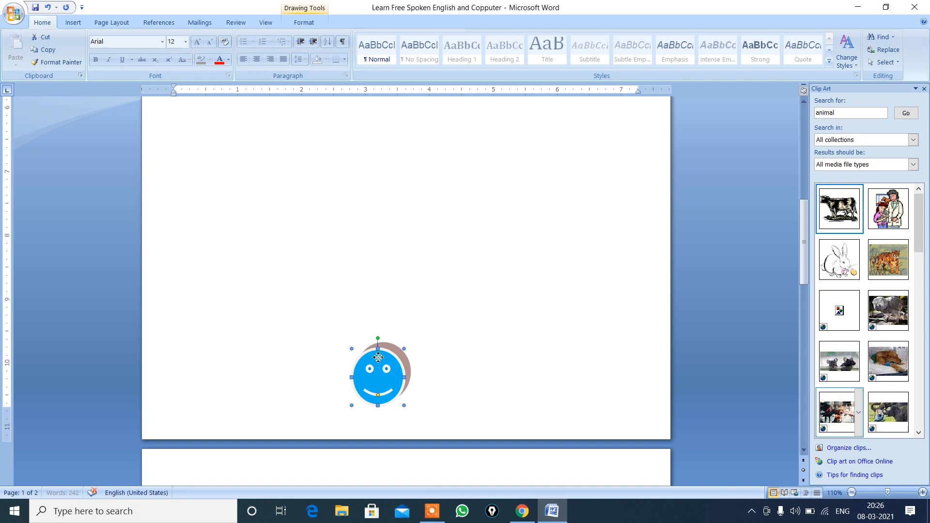
click(305, 24)
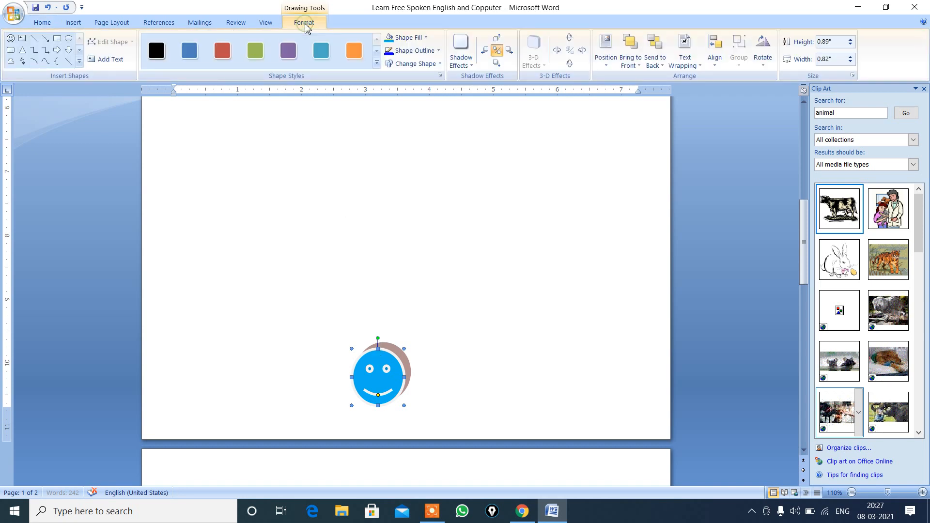
click(715, 61)
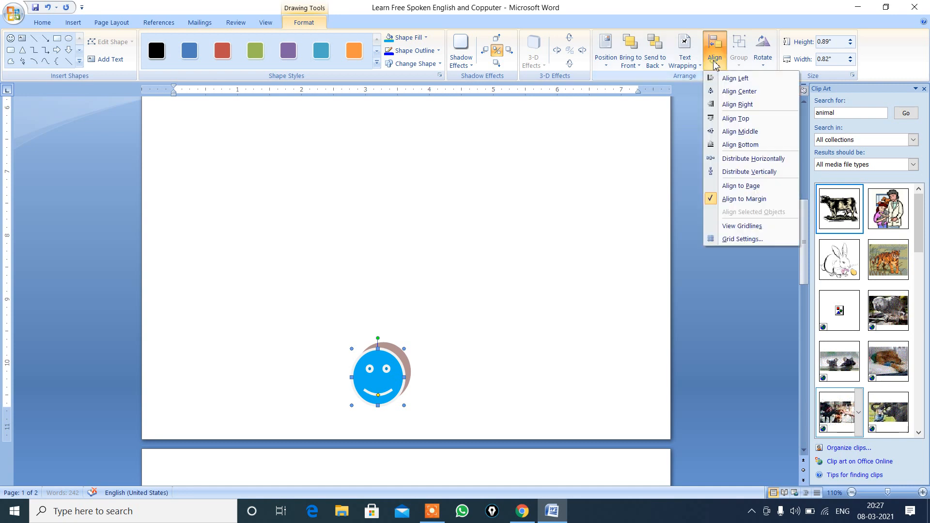
click(740, 132)
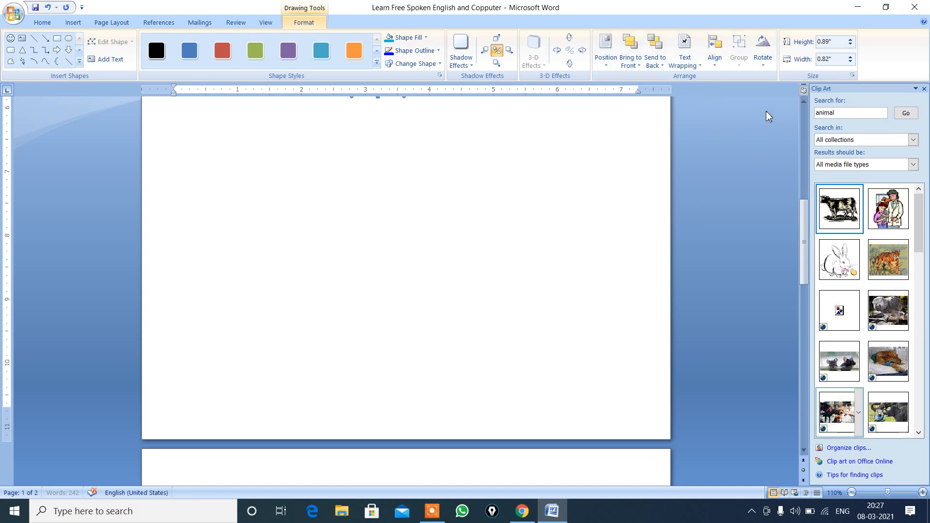
click(804, 102)
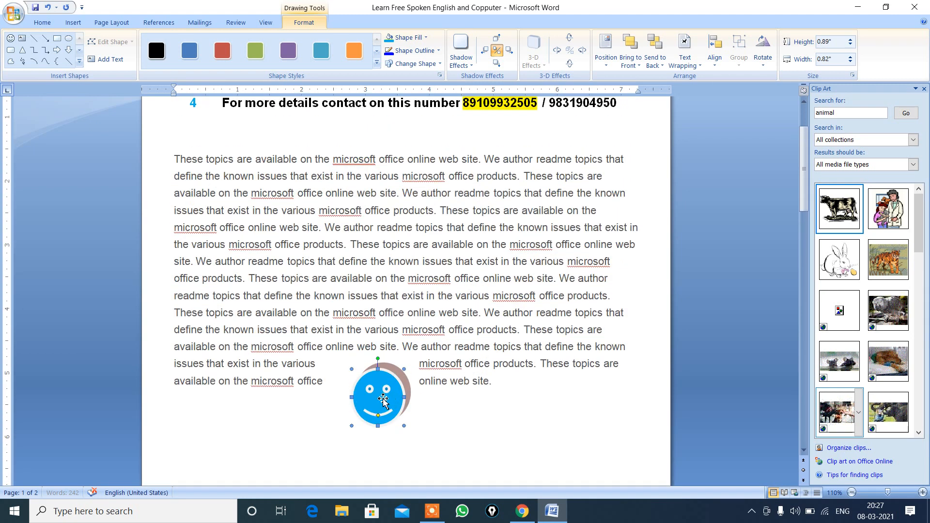
drag(383, 398, 391, 295)
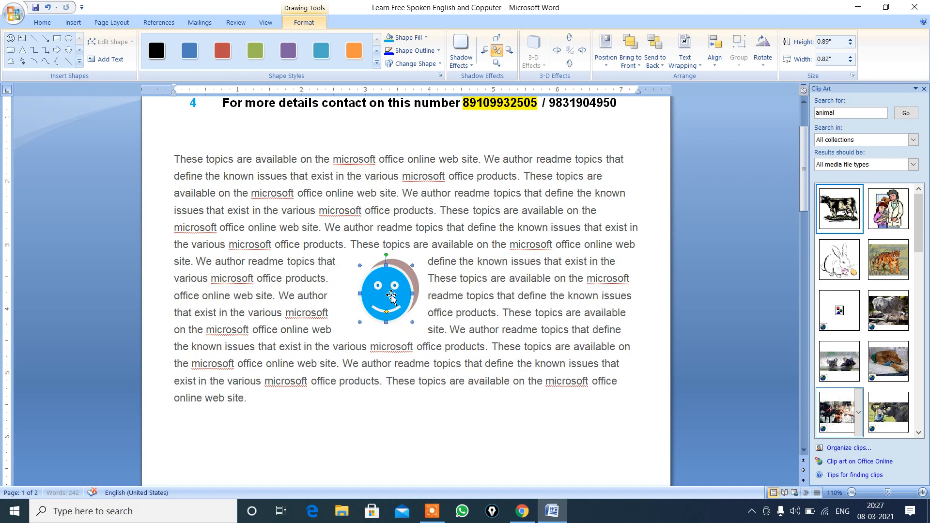
Step: Set the smiley face's alignment reference to Align to Page, and delete the shape from the document
click(764, 61)
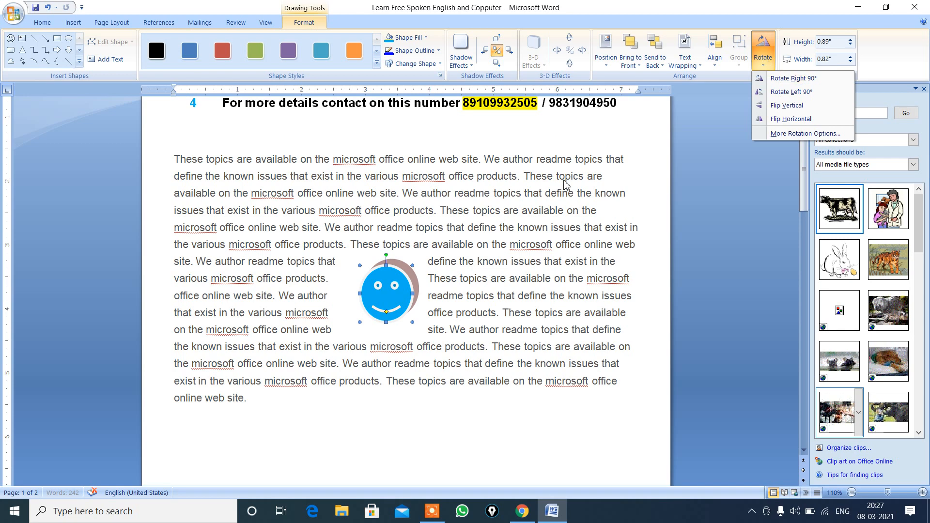
click(715, 62)
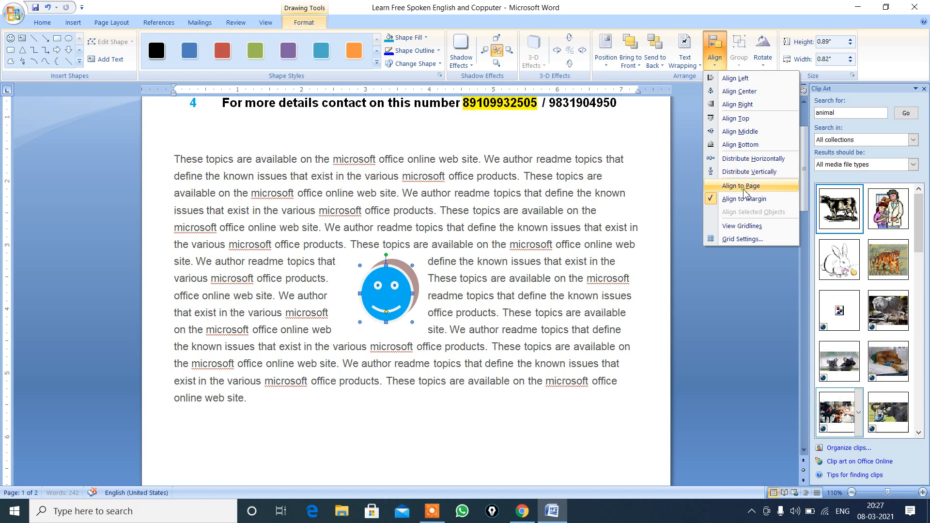
click(744, 188)
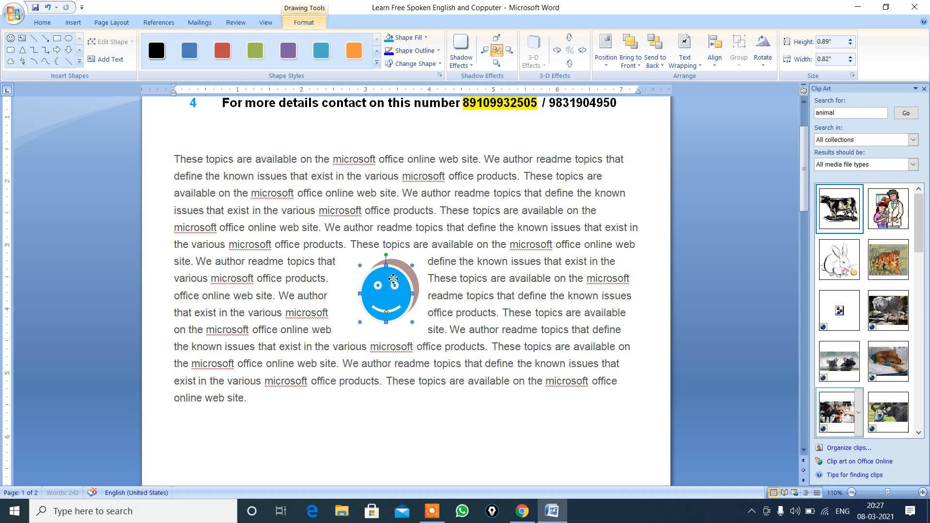
key(Delete)
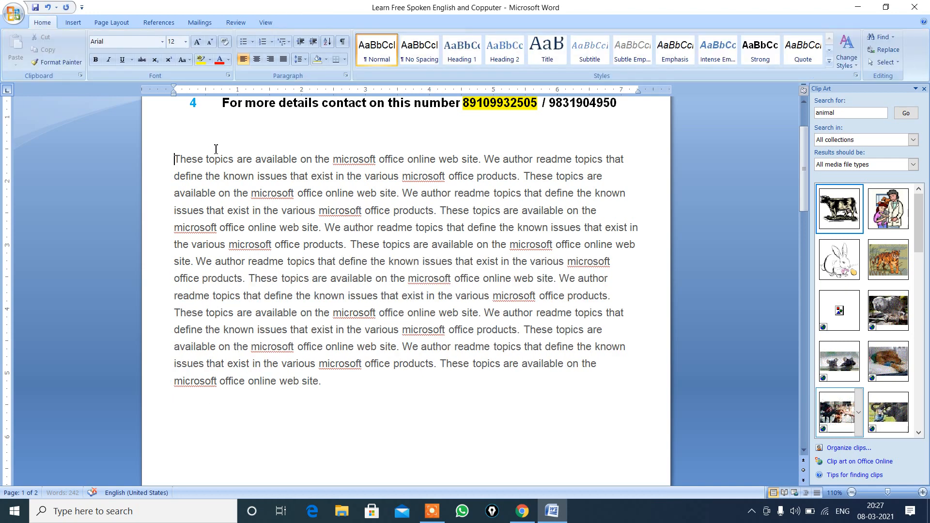
Step: Draw a rectangle about 0.85" high and 1.11" wide in the middle of the body paragraph
click(73, 22)
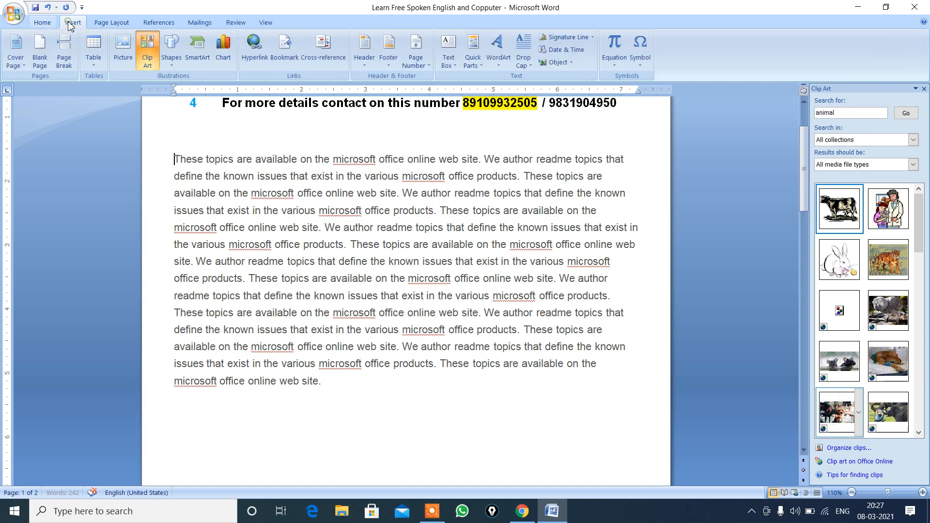
click(175, 62)
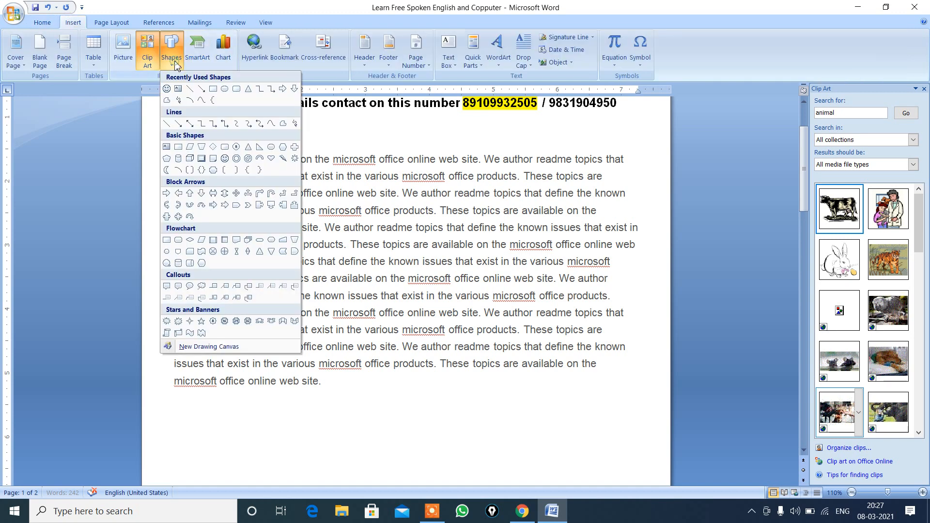
click(213, 89)
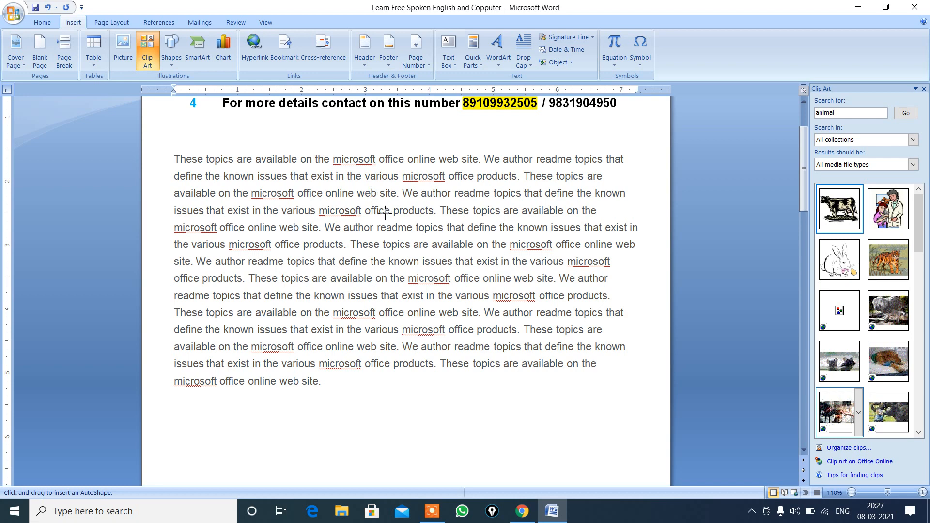
mouse_move(385, 213)
mouse_down()
mouse_move(420, 265)
mouse_move(454, 266)
mouse_up()
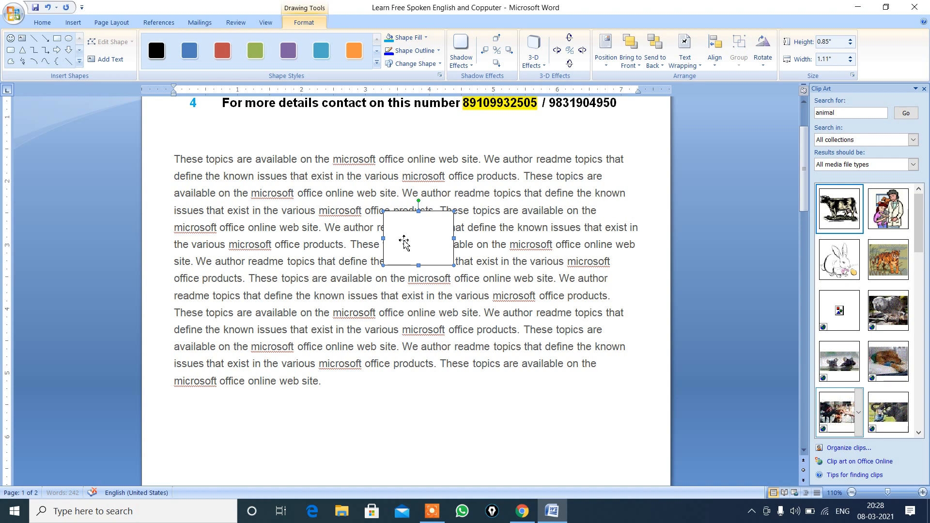
Step: Duplicate the rectangle and place both rectangles side by side below the body paragraph
drag(406, 244, 446, 256)
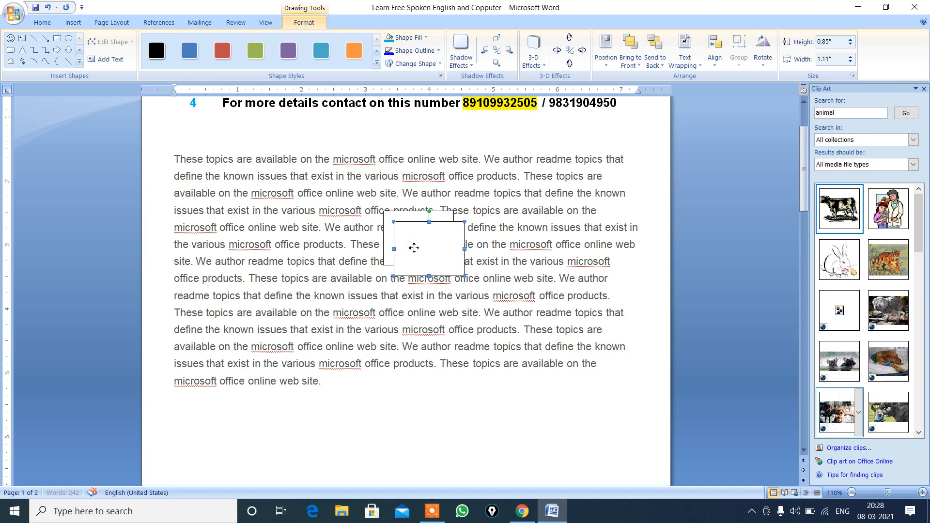
drag(414, 248, 292, 445)
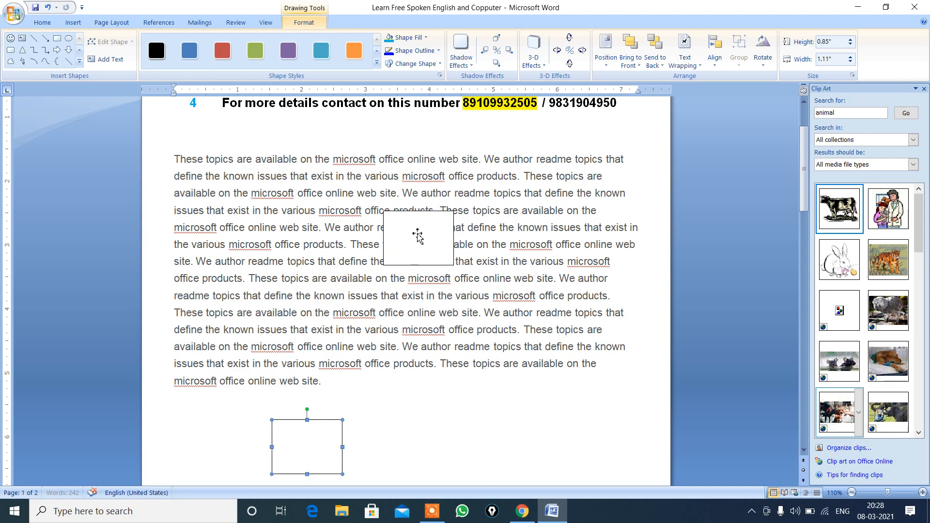
drag(417, 233, 388, 444)
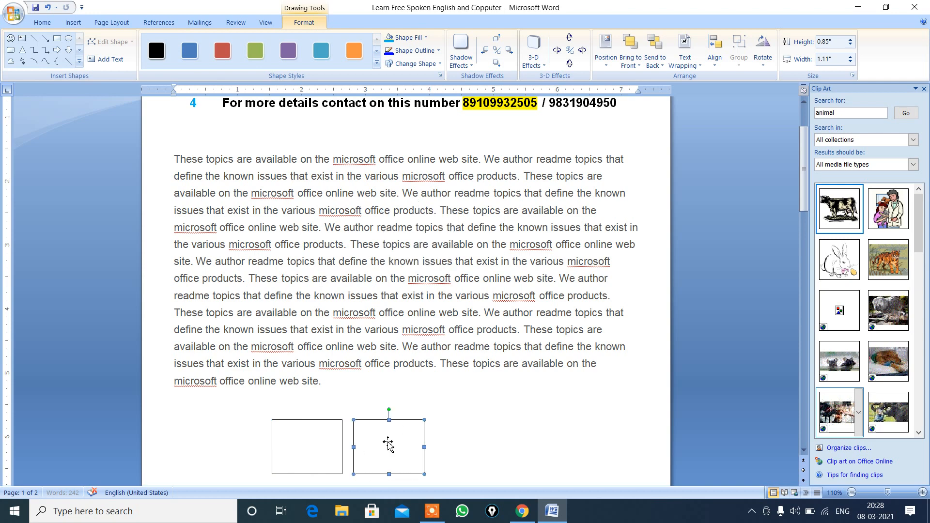
Step: Duplicate the second rectangle and place the new copy beside it, as the third in the row
click(42, 23)
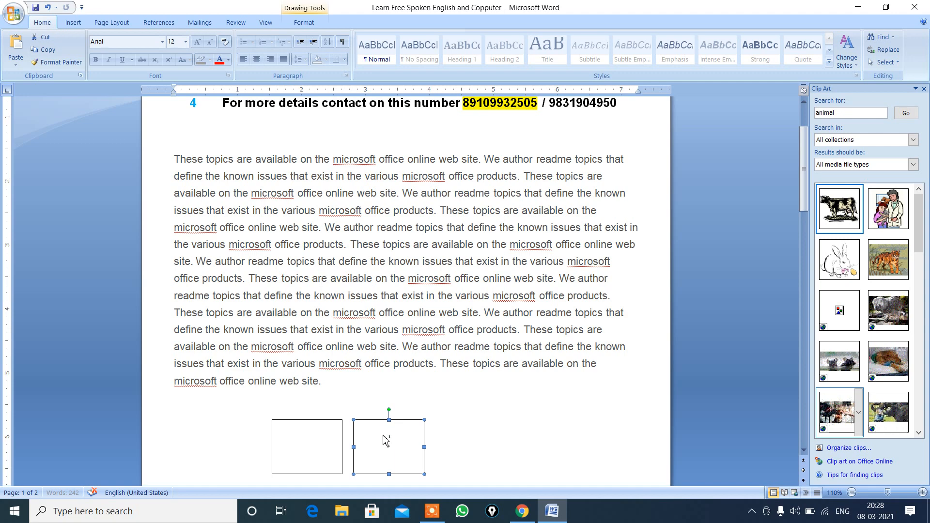
key(ctrl+d)
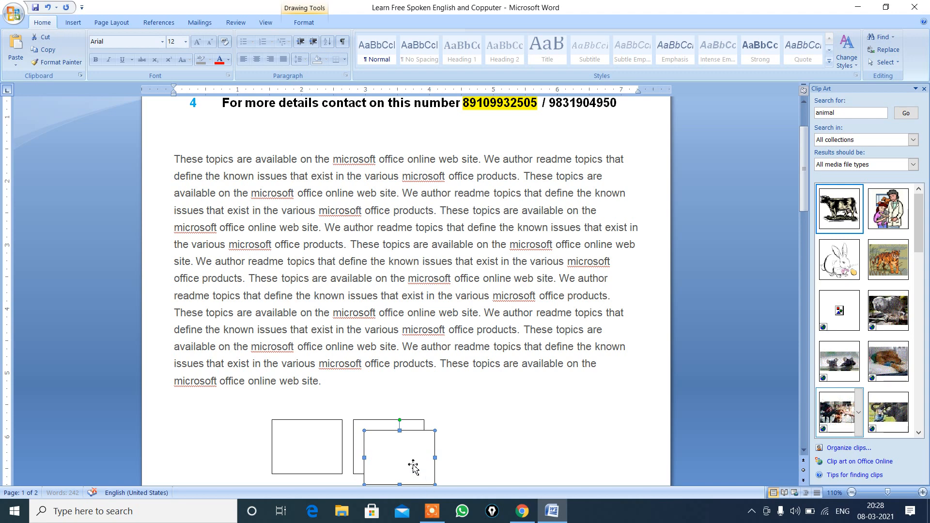
drag(413, 466, 495, 448)
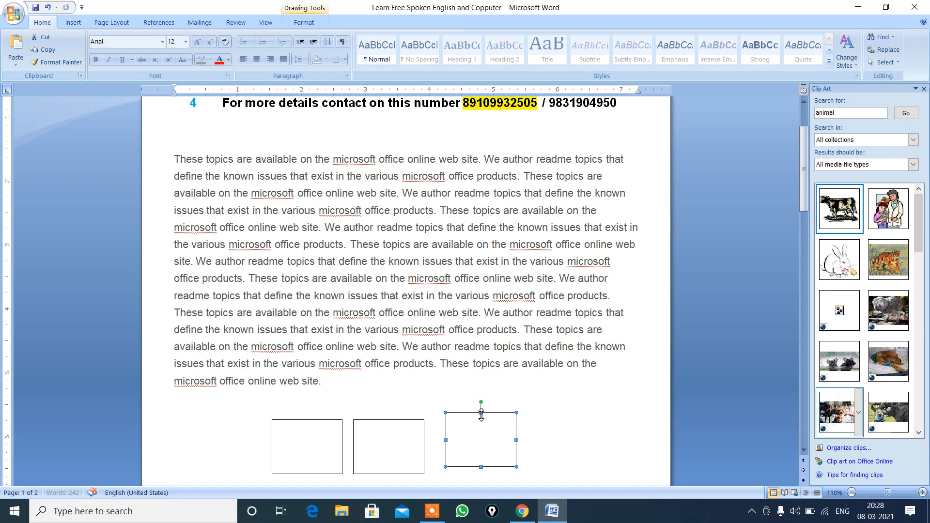
Step: Reduce the third rectangle's height to about 0.67" from its top edge and the second rectangle's width to about 0.76"
drag(482, 415, 481, 425)
click(425, 445)
drag(425, 446, 403, 447)
click(299, 452)
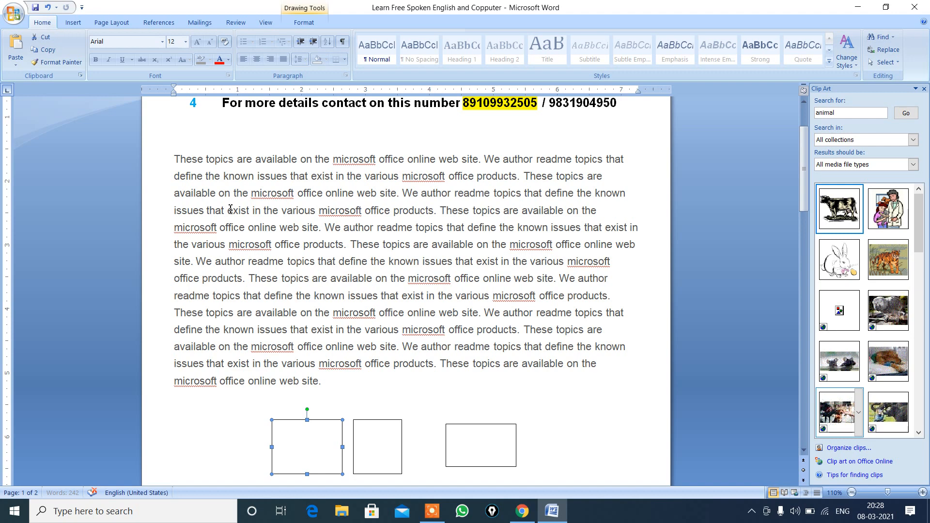
click(73, 23)
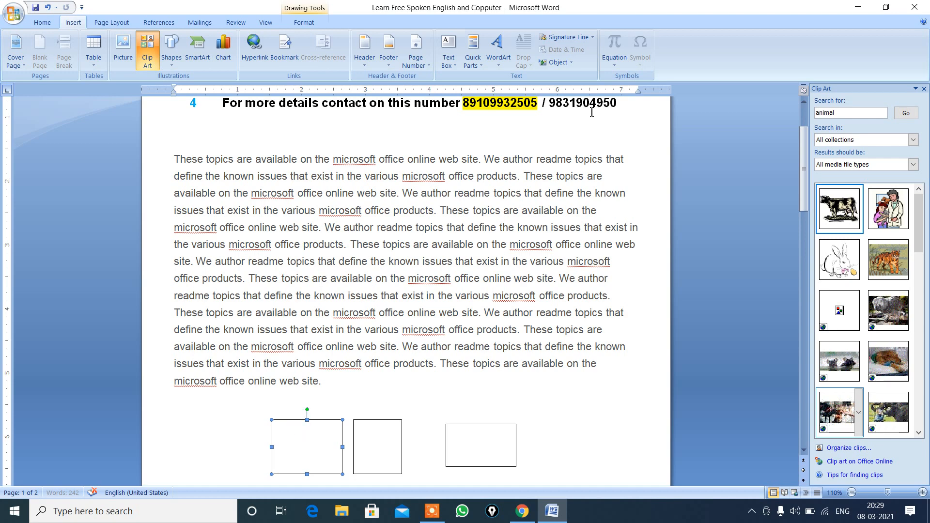
click(304, 23)
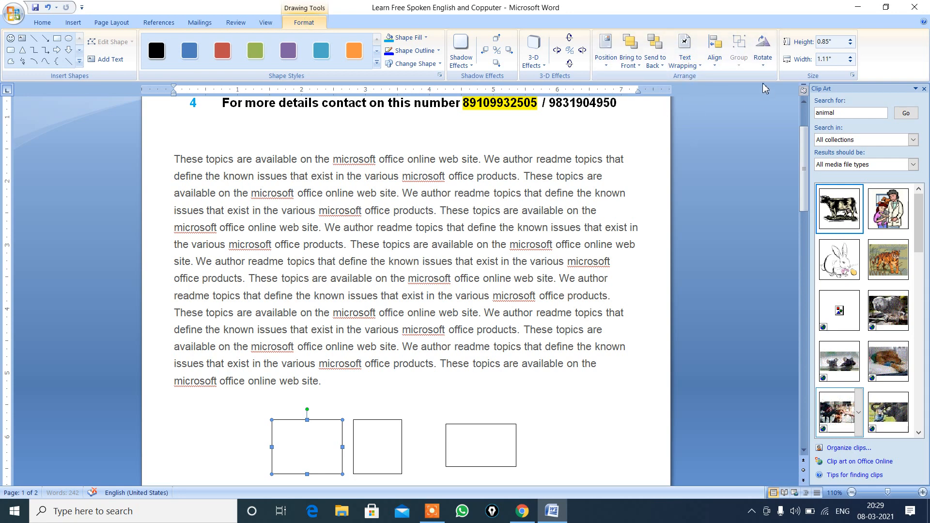
click(714, 66)
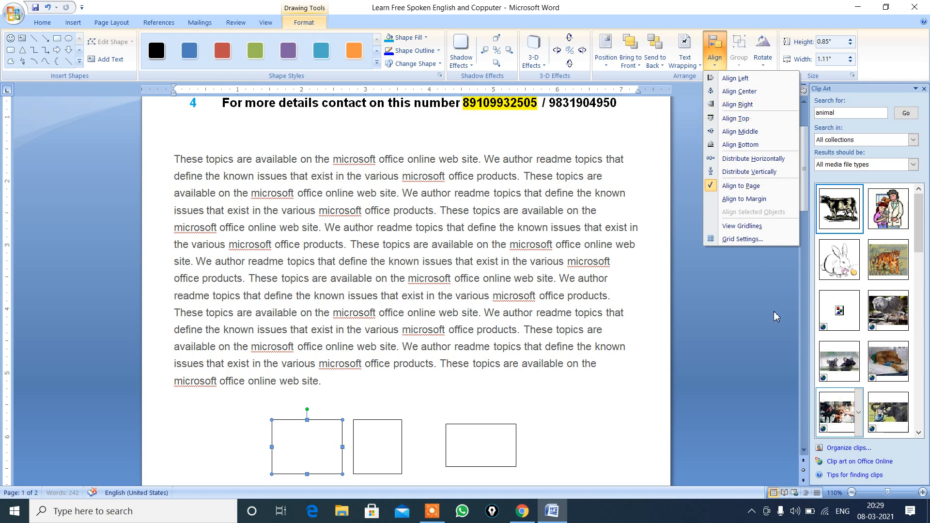
click(919, 434)
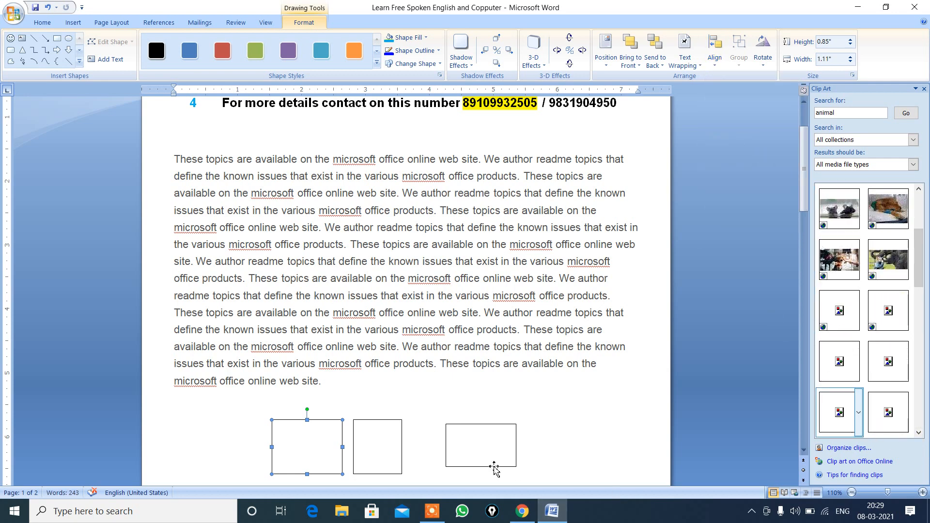
Step: Move the third rectangle straight down so it sits slightly lower than the other two in the row
click(482, 454)
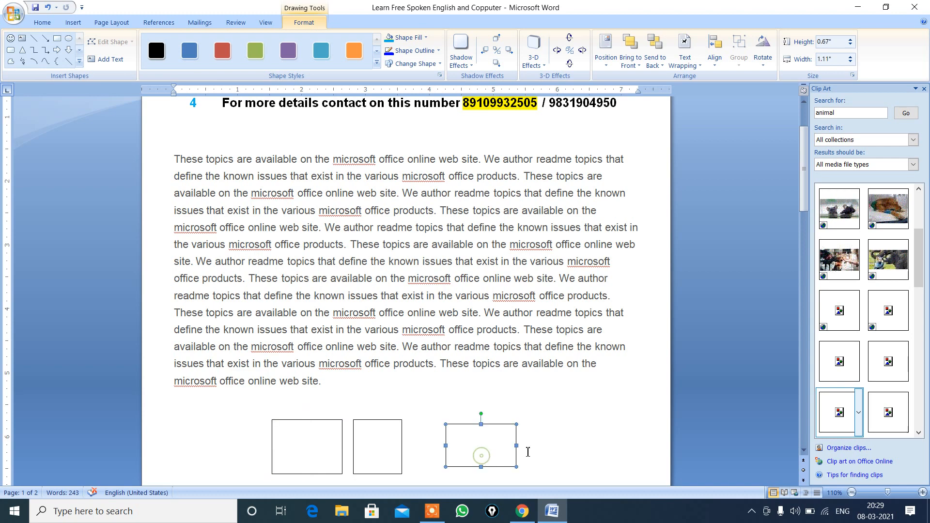
click(804, 451)
click(803, 452)
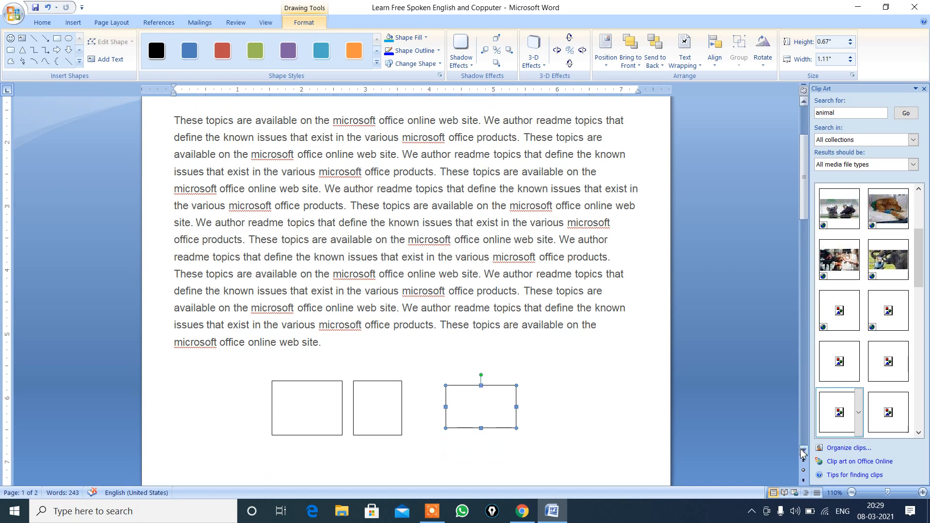
click(804, 452)
click(804, 451)
click(804, 451)
click(803, 452)
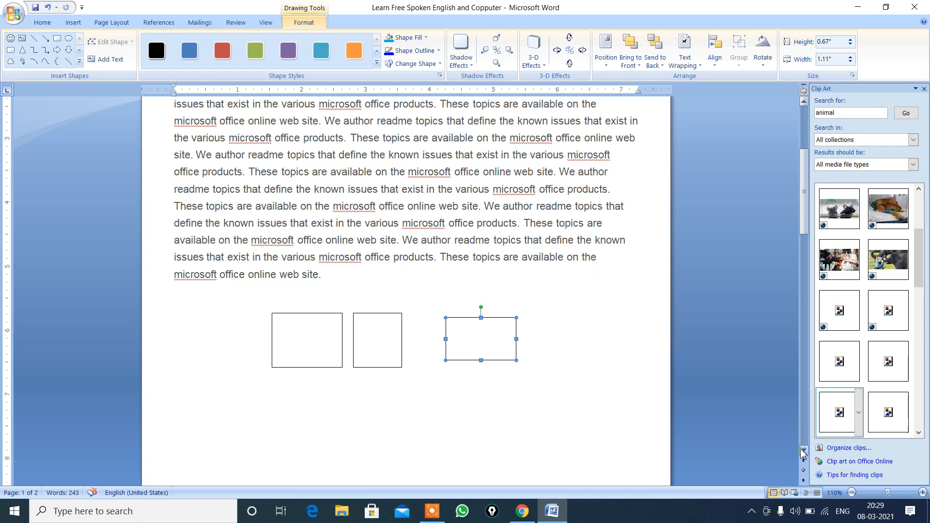
click(804, 452)
click(804, 451)
click(803, 452)
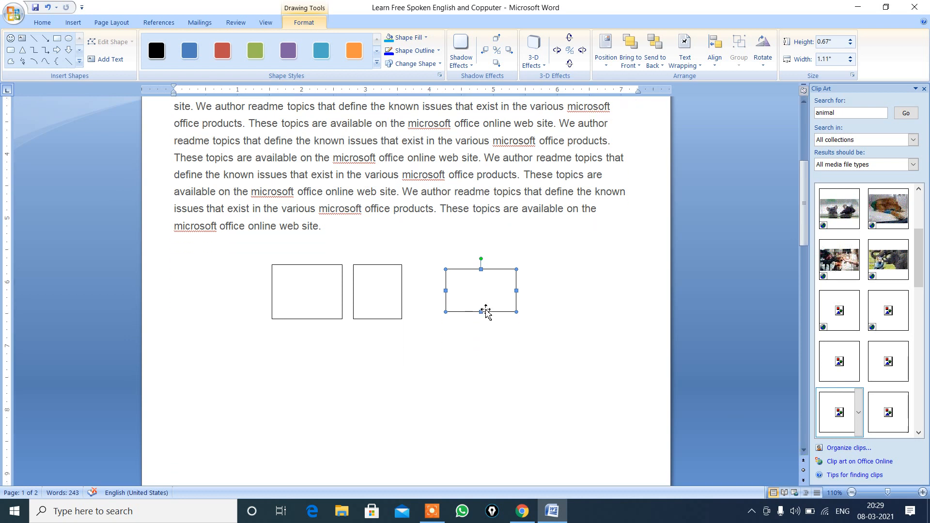
drag(486, 309, 485, 309)
key(Down)
key(Down)
key(Down)
key(Down)
key(Down)
key(Down)
key(Down)
key(Down)
key(Down)
key(Down)
key(Down)
key(Down)
key(Down)
key(Down)
key(Down)
key(Down)
key(Down)
key(Down)
key(Down)
key(Down)
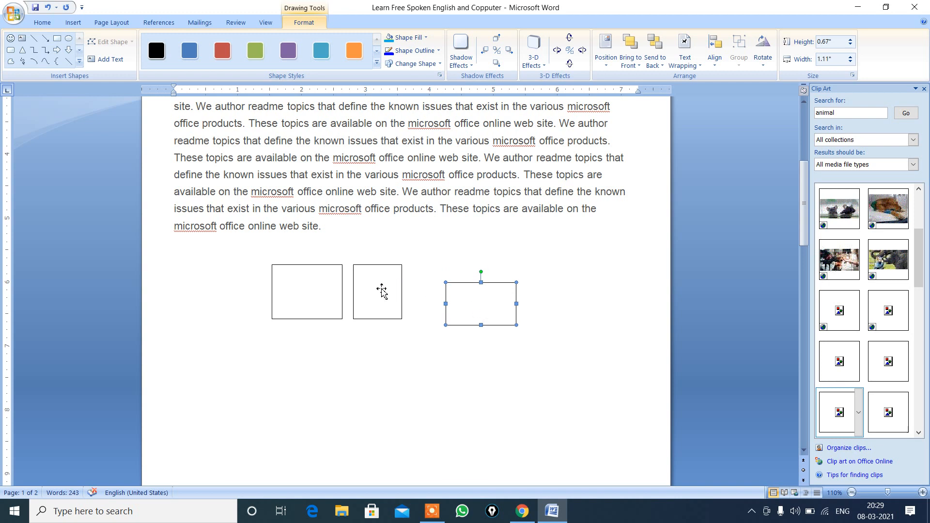
Step: Select all three rectangles below the body paragraph and align them to the top of the page
click(230, 247)
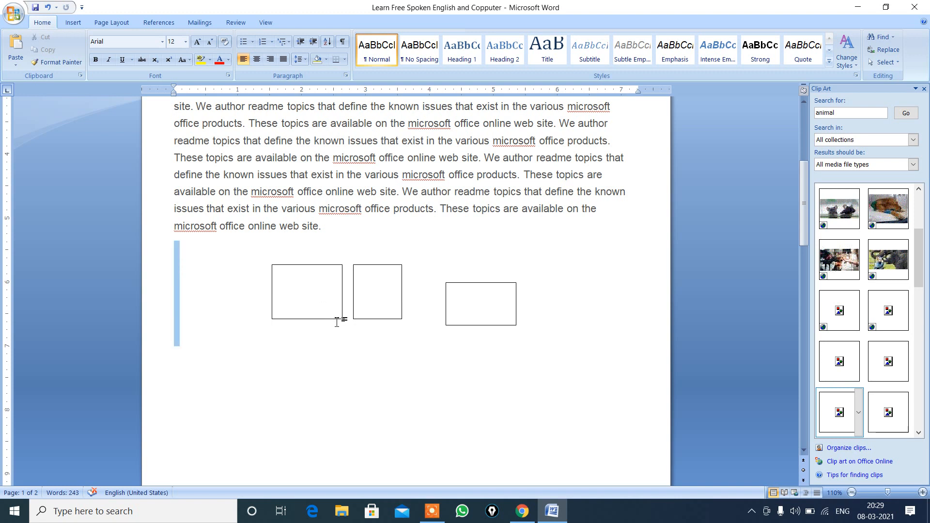
click(287, 297)
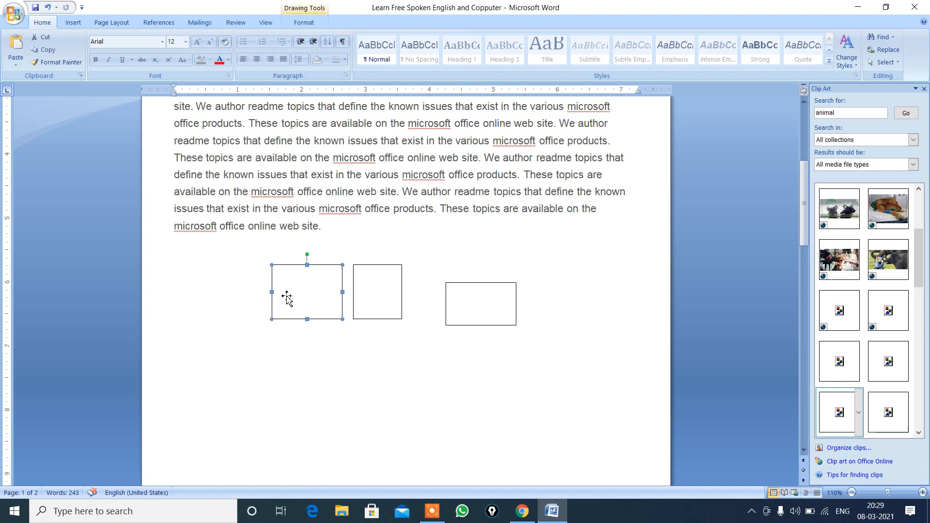
shift+click(380, 296)
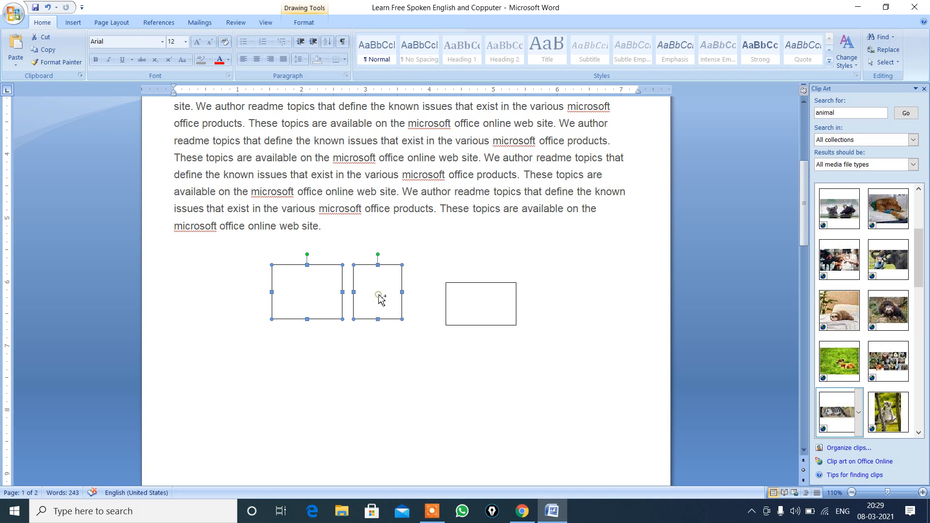
shift+click(478, 303)
click(305, 23)
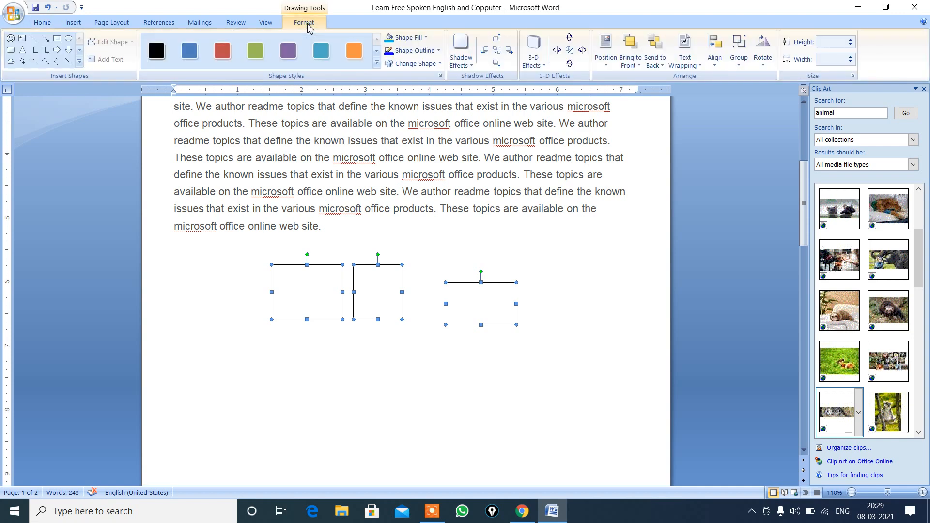
click(715, 63)
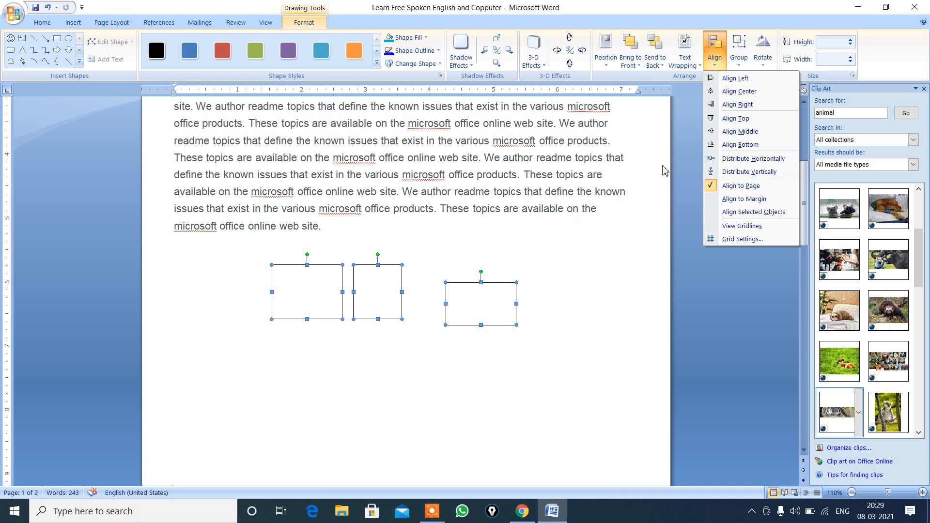
click(744, 119)
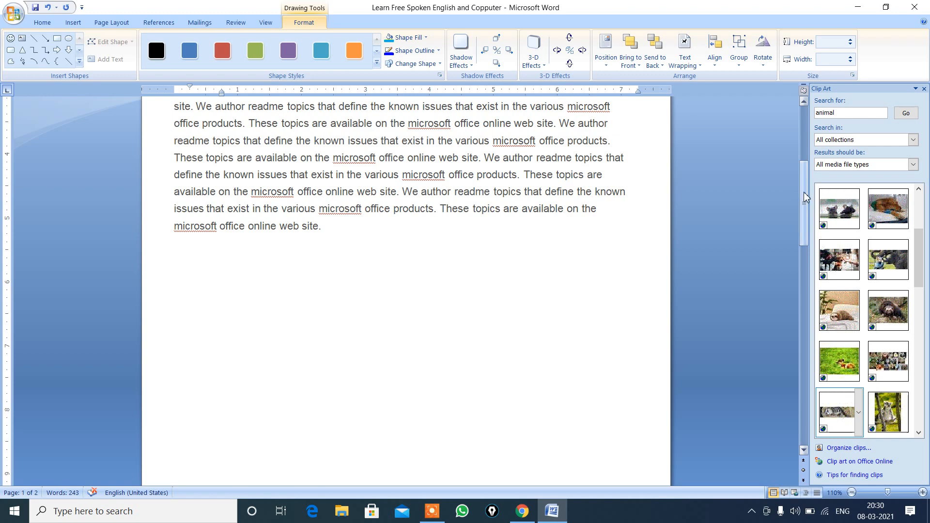
drag(803, 192, 804, 126)
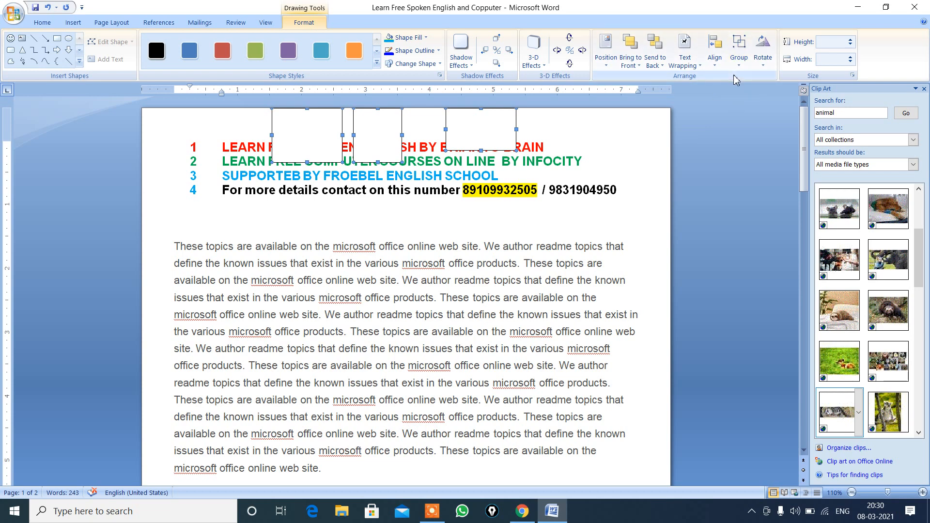
Step: Align the three selected rectangles to the bottom of the page and distribute them horizontally across it
click(715, 63)
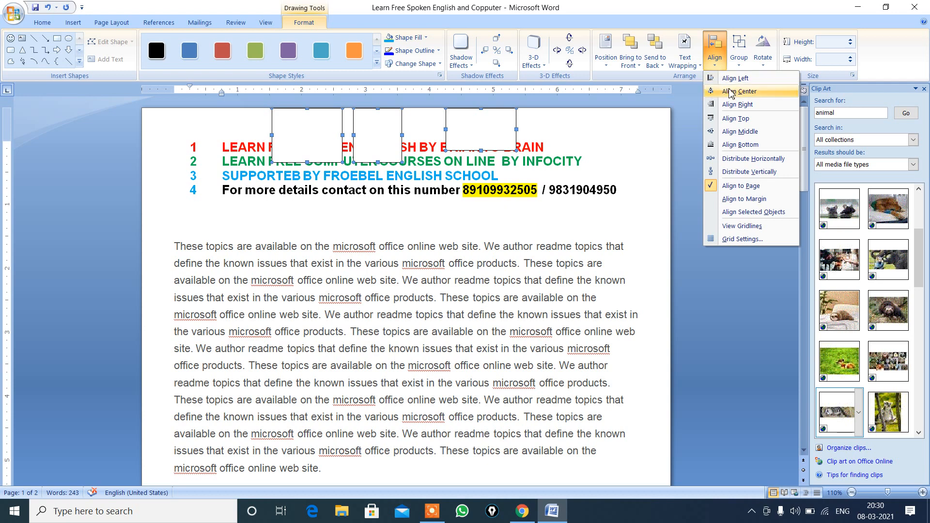
click(741, 145)
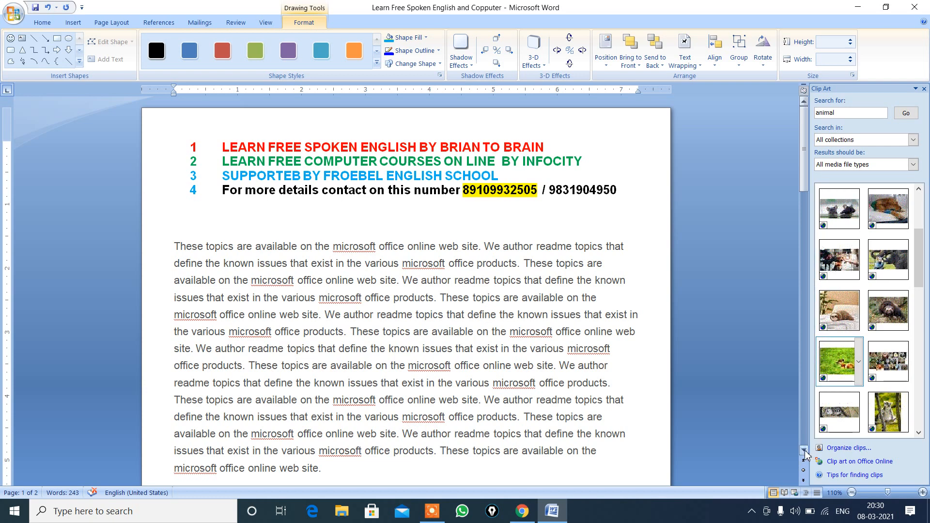
scroll(805, 452, down, 5)
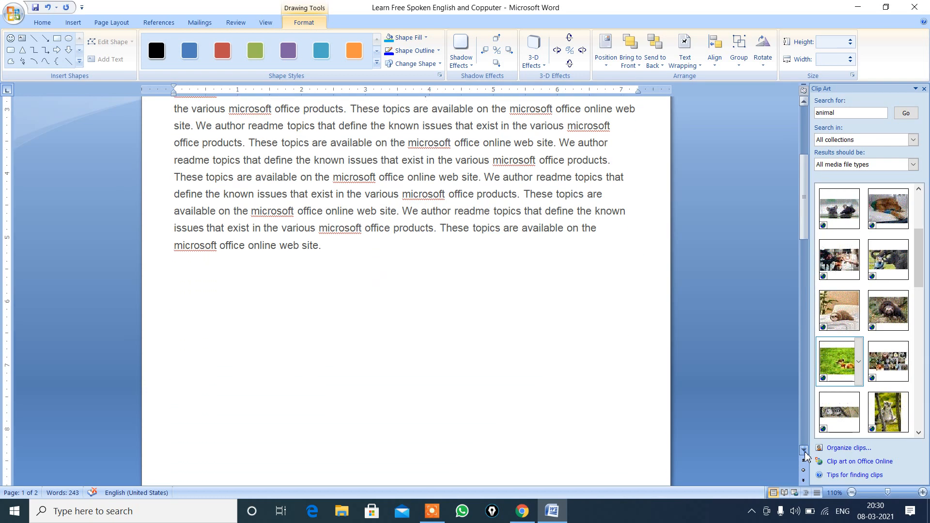
scroll(805, 453, down, 4)
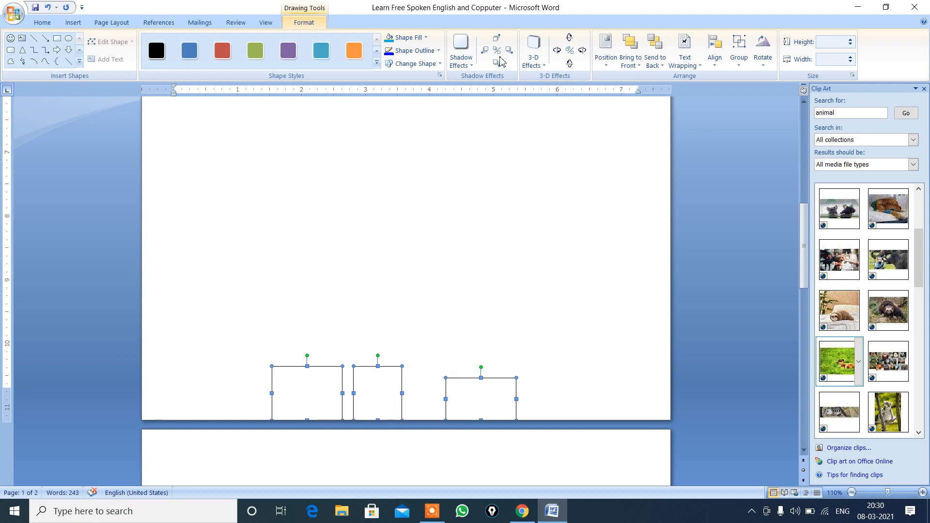
click(713, 69)
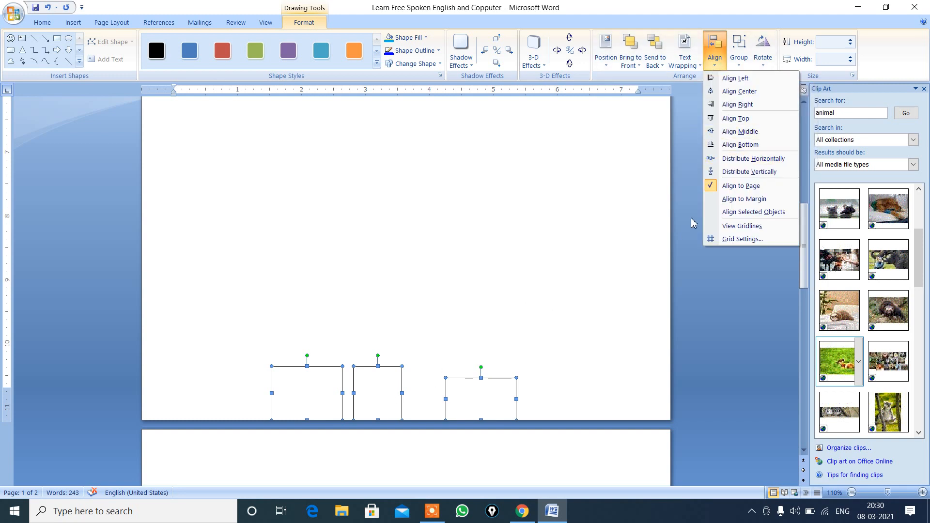
click(750, 159)
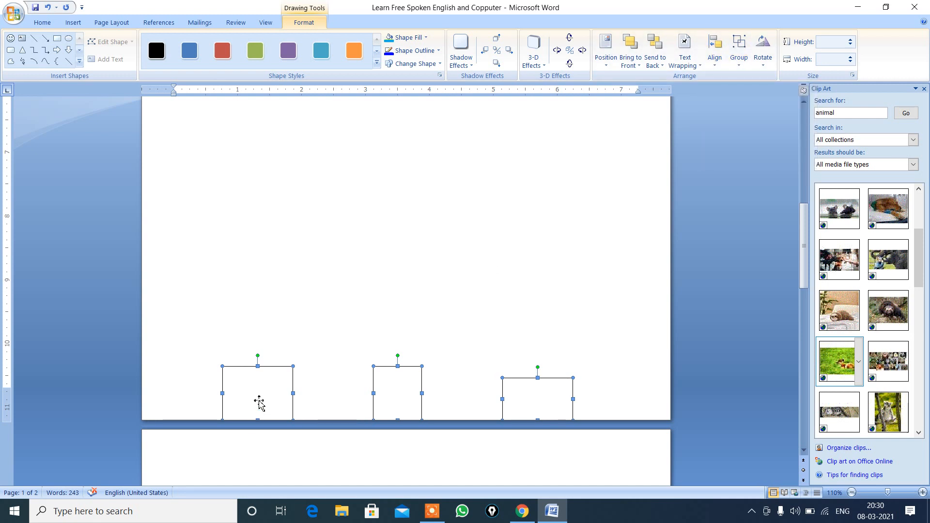
Step: Stack the three rectangles in a vertical column near the page's horizontal centre, in the empty area above the page bottom
click(327, 329)
click(276, 375)
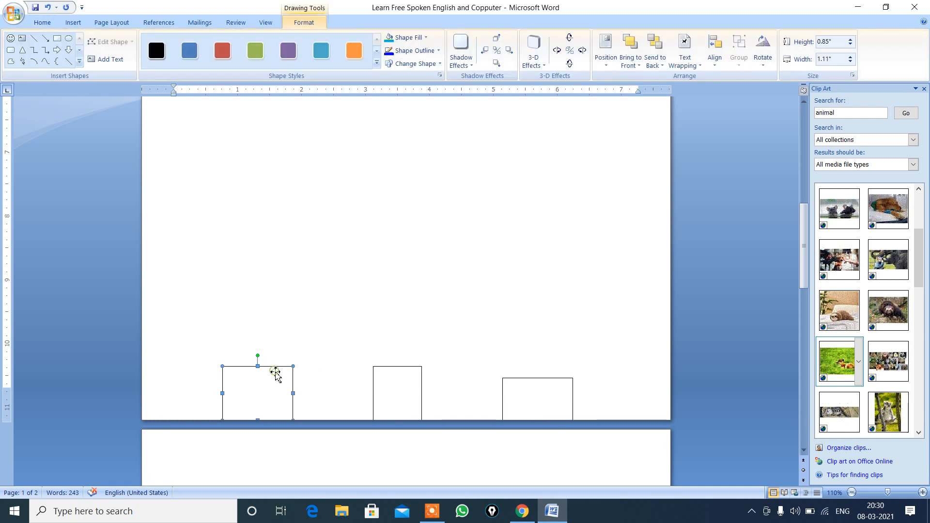
drag(275, 375, 420, 177)
click(400, 374)
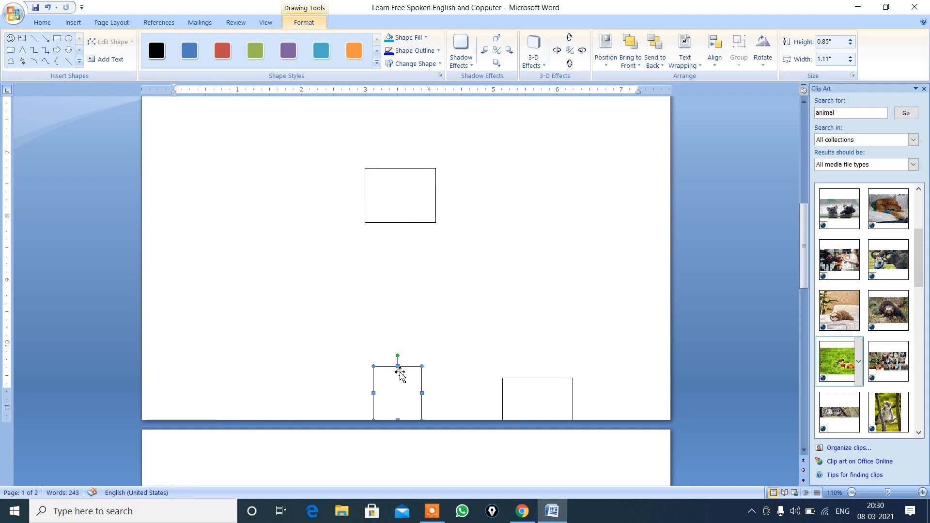
drag(399, 371, 400, 246)
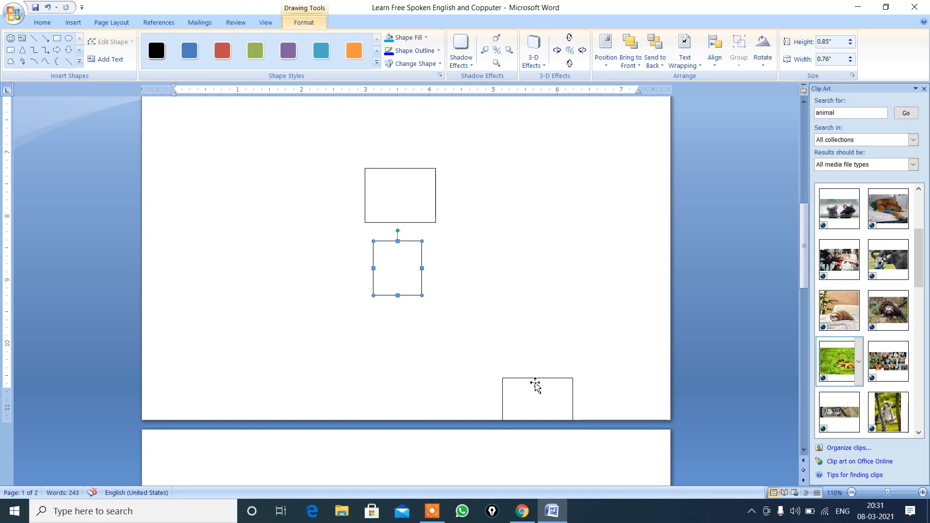
drag(535, 383, 397, 306)
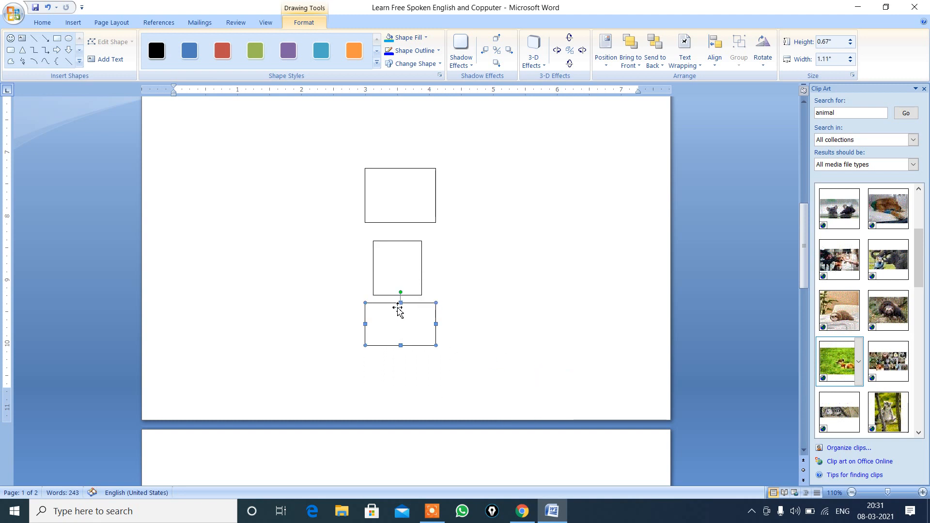
Step: Distribute the three stacked rectangles vertically relative to the page, and undo that distribution
shift+click(414, 284)
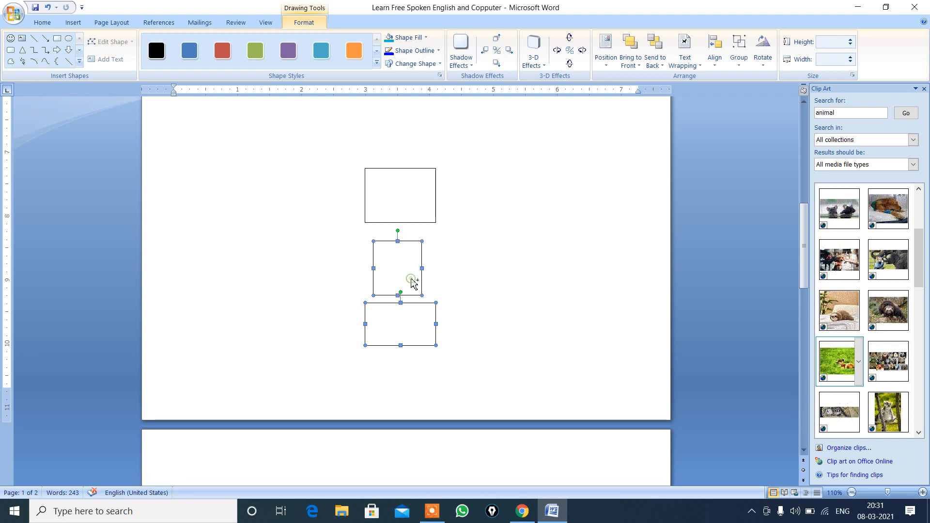
shift+click(415, 190)
click(715, 62)
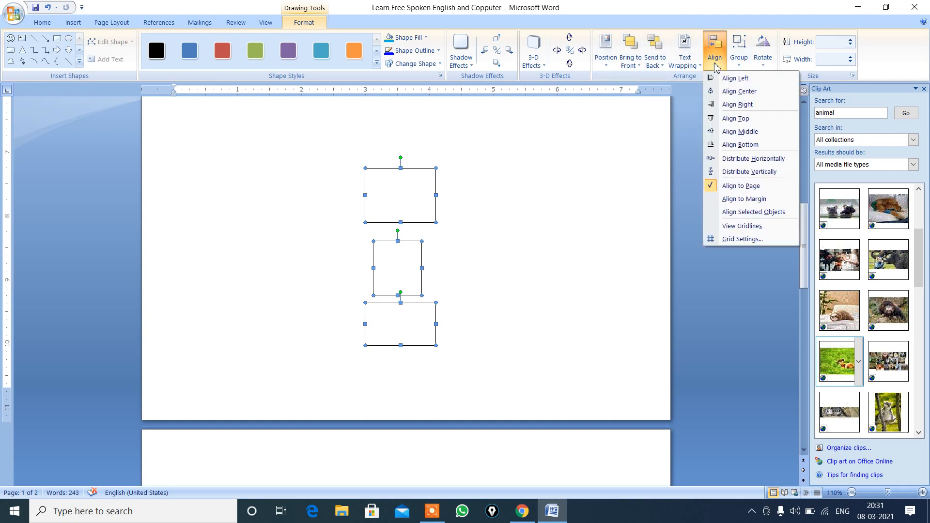
click(746, 177)
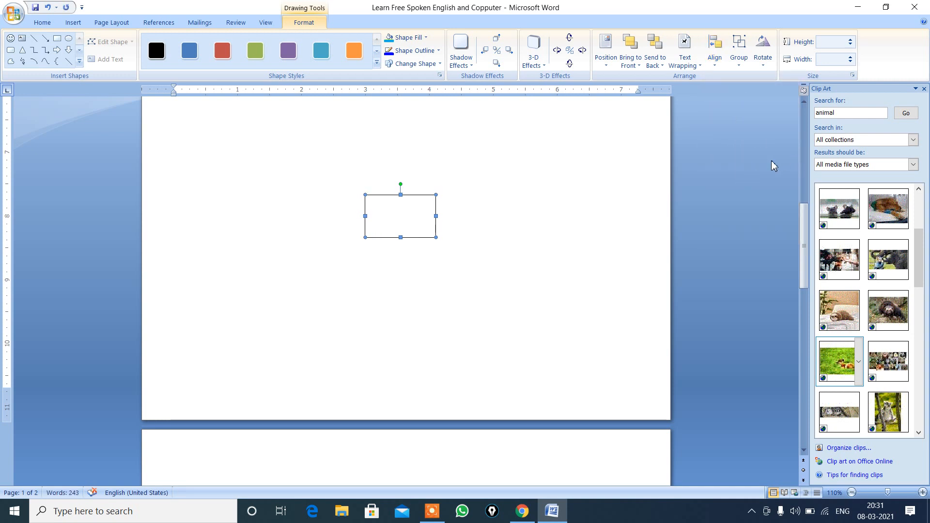
click(804, 102)
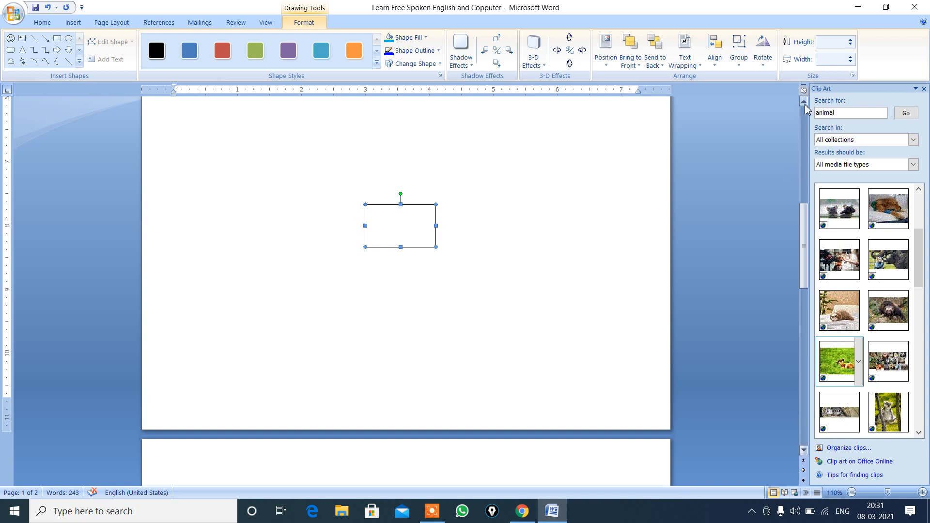
drag(804, 102, 804, 102)
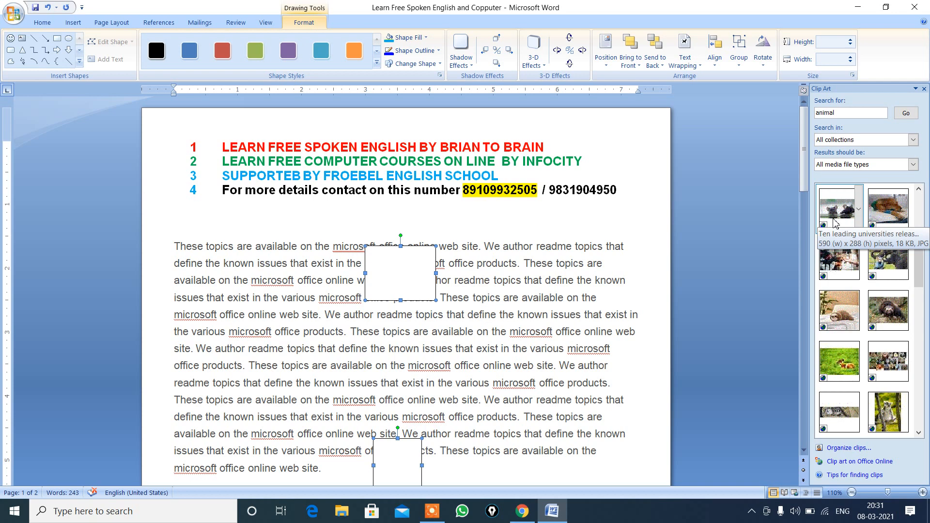
key(ctrl+z)
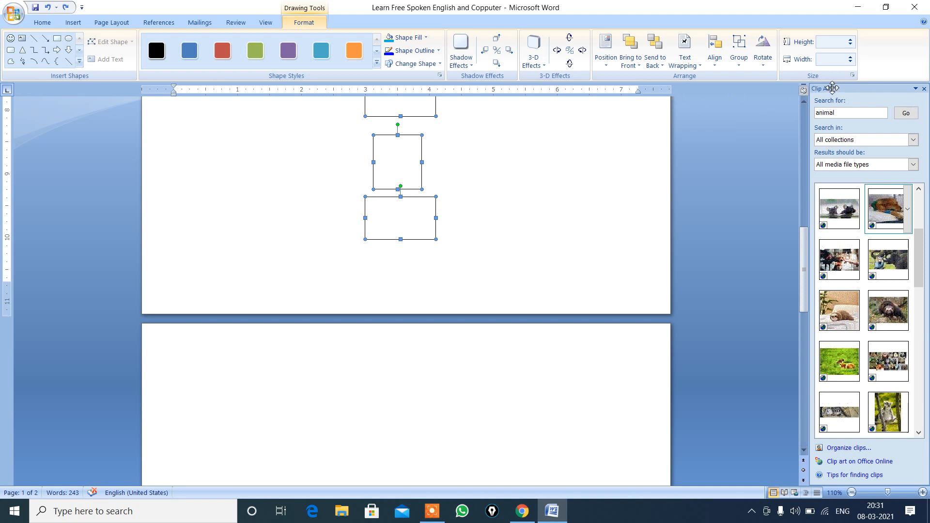
Step: Set the page as the alignment reference for the three stacked rectangles
click(804, 101)
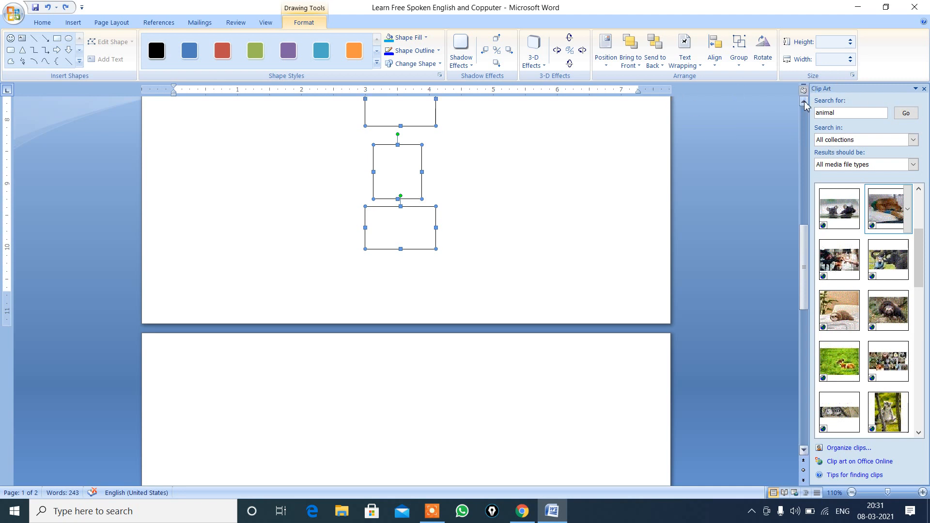
click(804, 101)
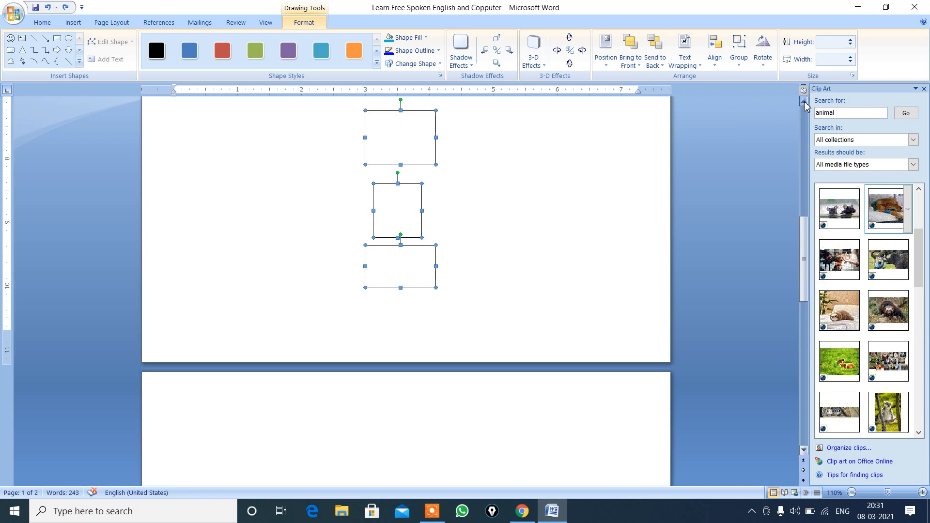
click(716, 67)
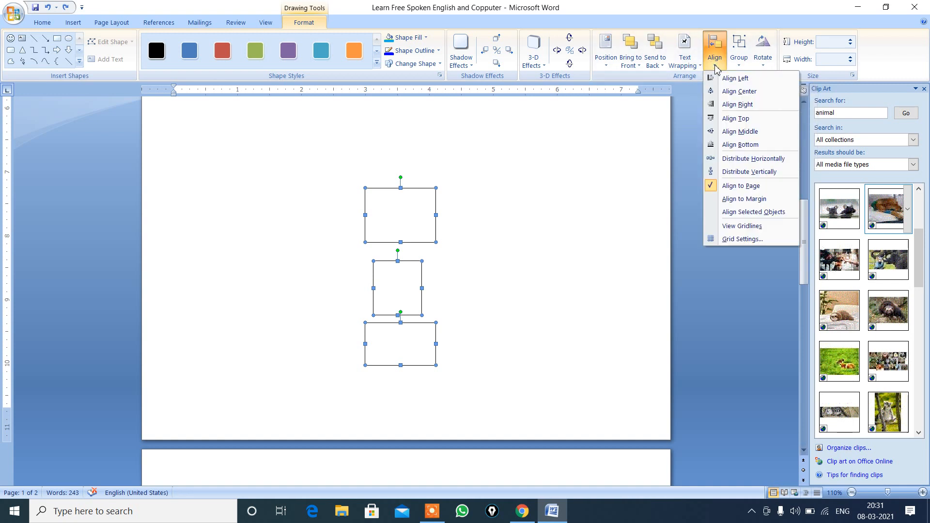
click(711, 187)
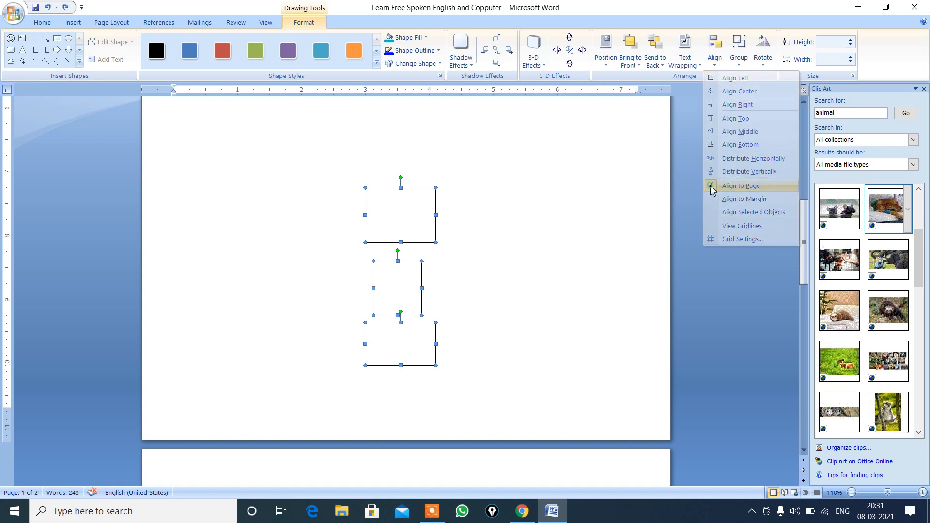
click(717, 67)
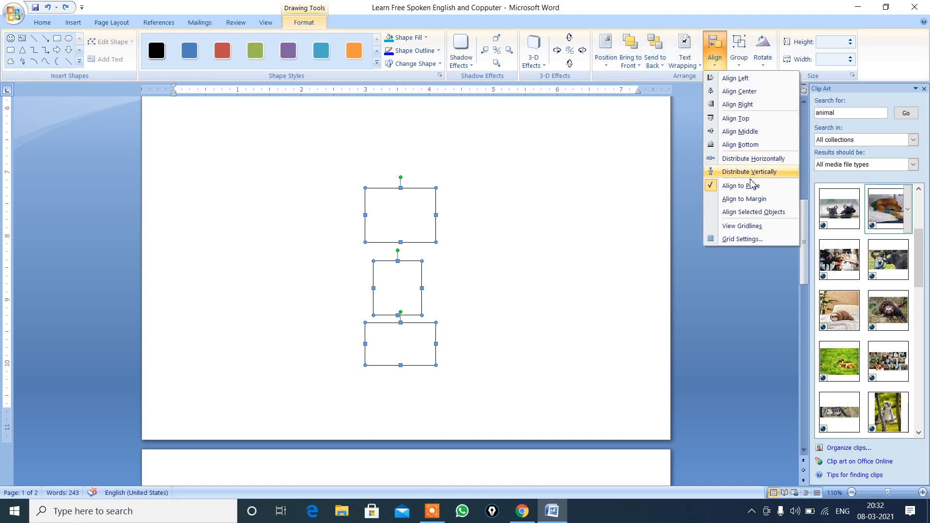
click(713, 192)
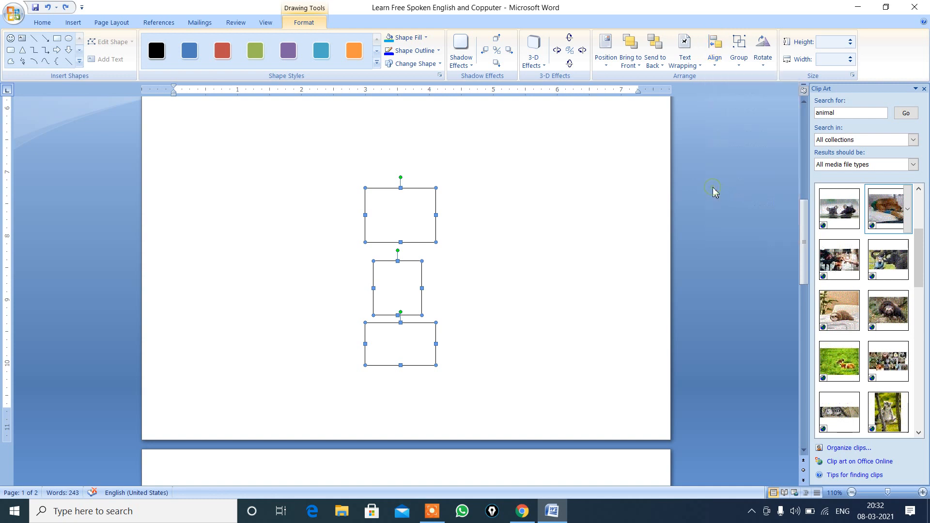
click(717, 63)
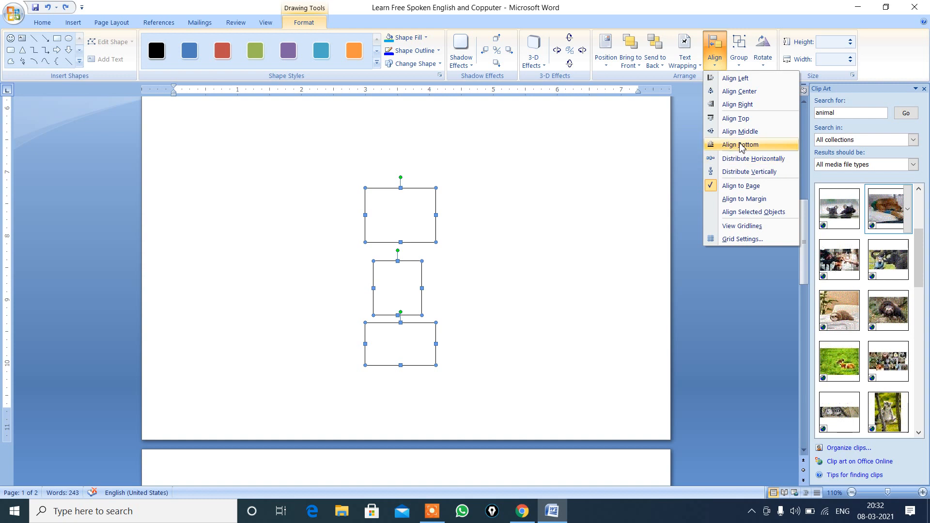
click(711, 186)
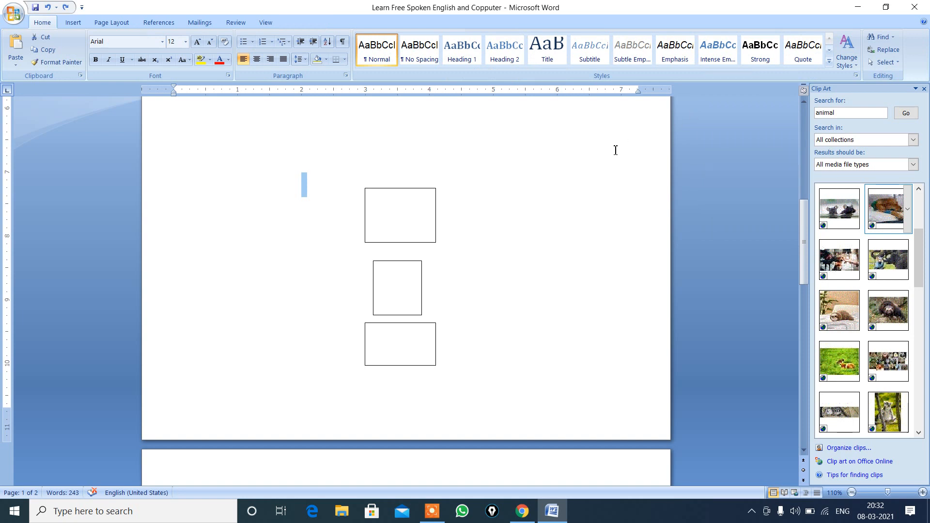
Step: Select only the uppermost rectangle and switch its alignment reference from the page to the margin
click(543, 184)
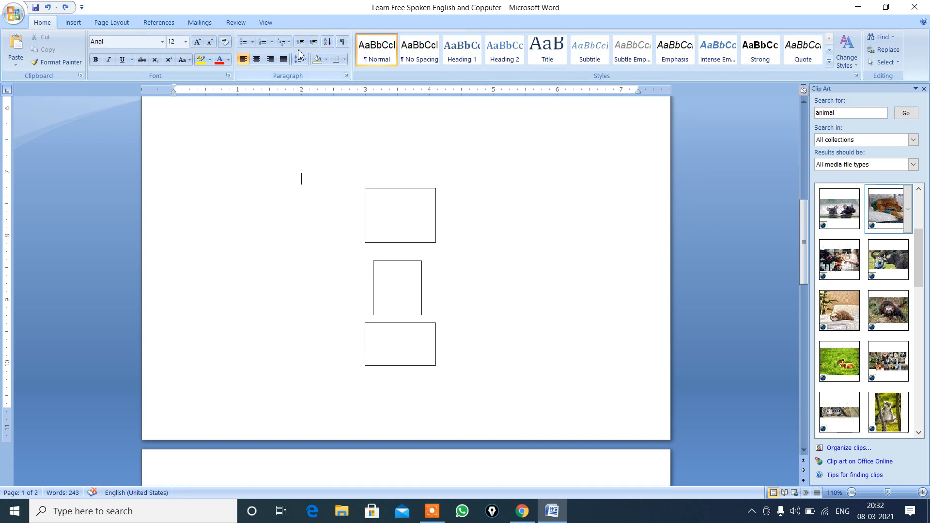
click(400, 189)
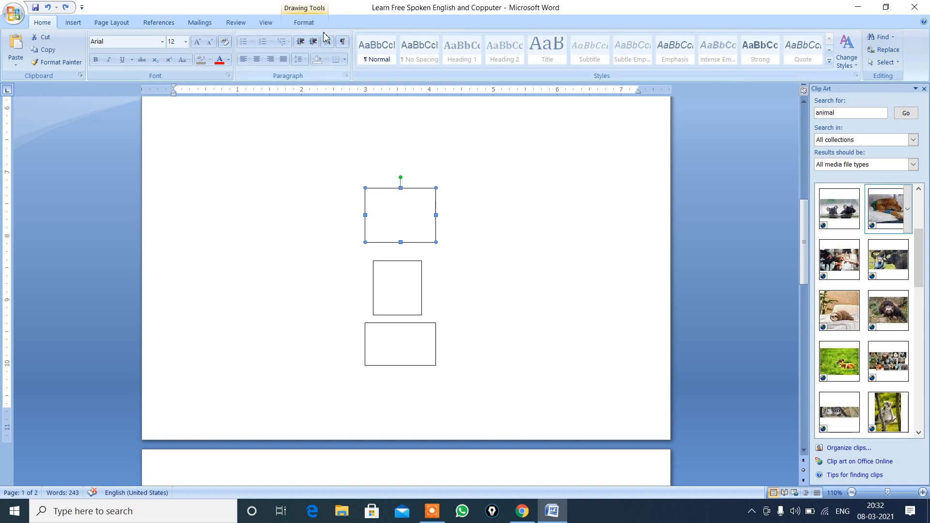
click(316, 28)
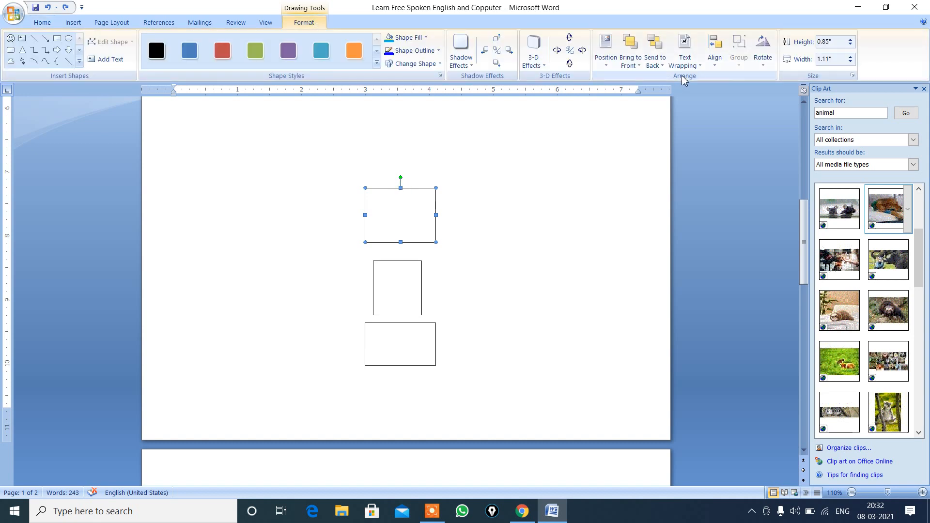
click(715, 67)
click(717, 186)
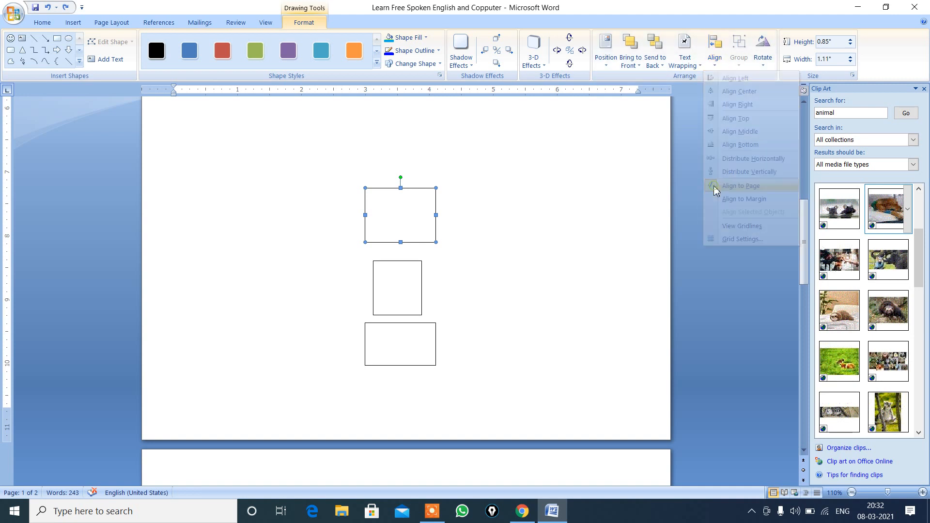
click(715, 63)
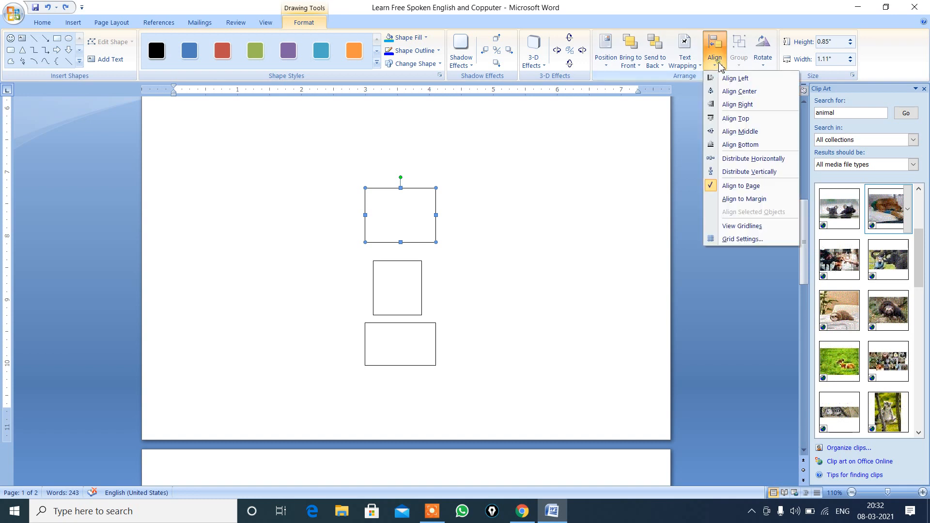
click(744, 199)
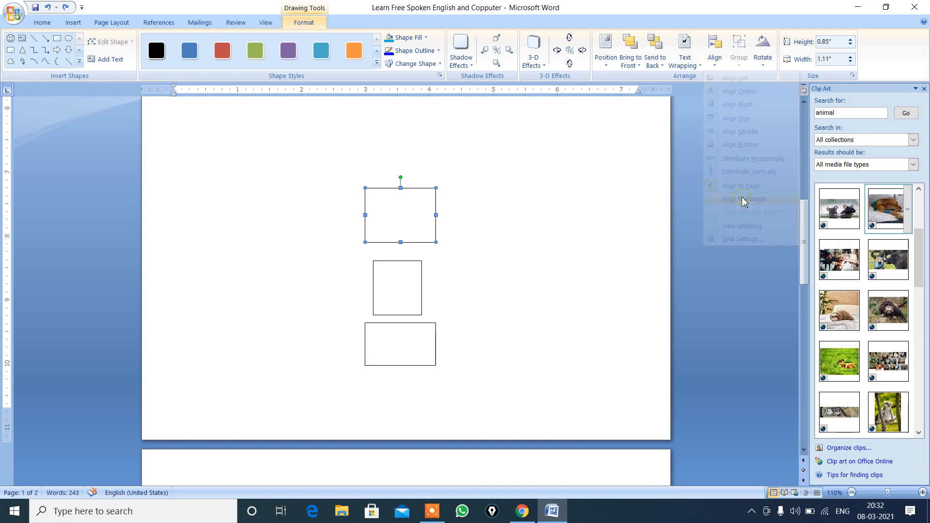
Step: Distribute the uppermost rectangle vertically relative to the margins
click(716, 61)
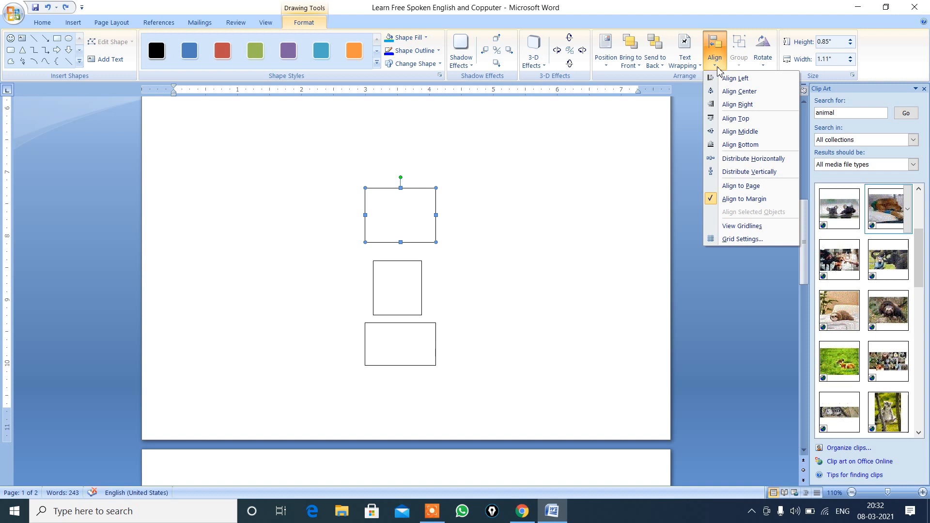
click(733, 172)
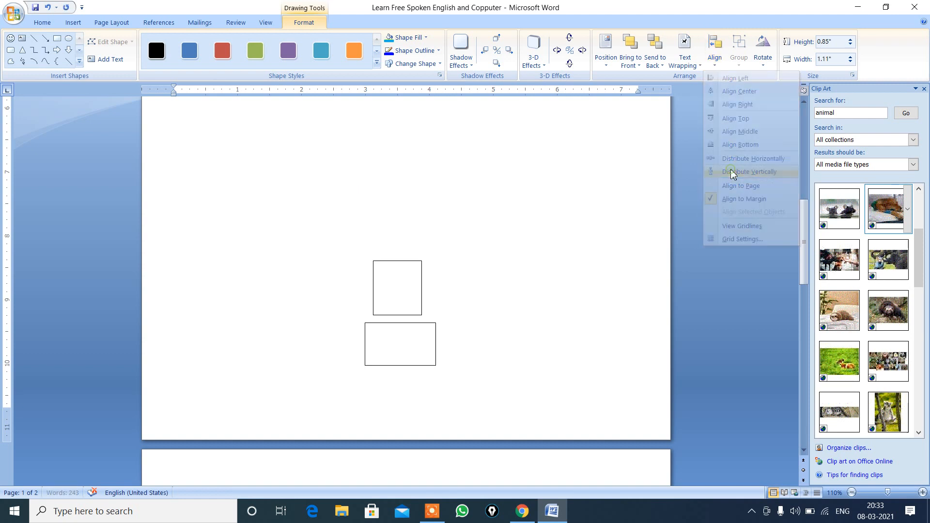
click(715, 61)
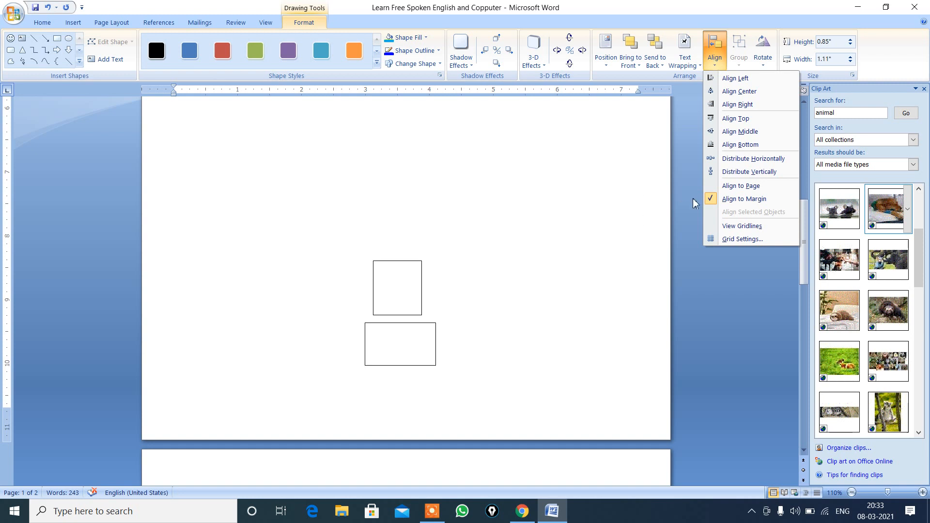
click(740, 172)
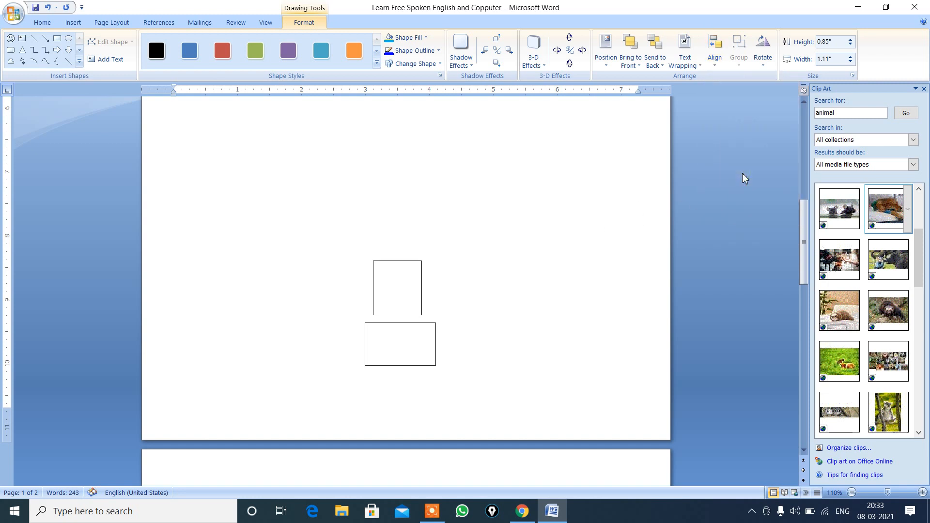
Step: Move the rectangle overlapping the body paragraph down into the empty area just above the other two rectangles
click(418, 294)
click(803, 102)
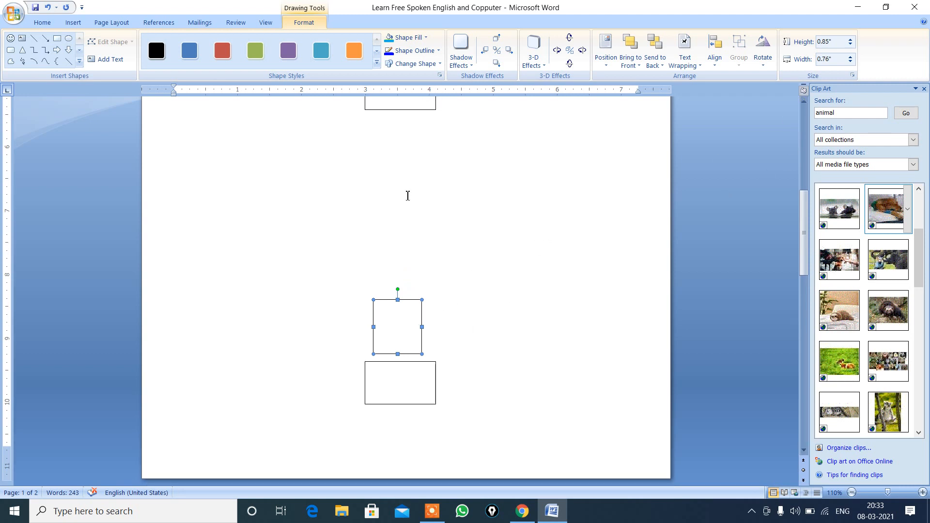
click(400, 104)
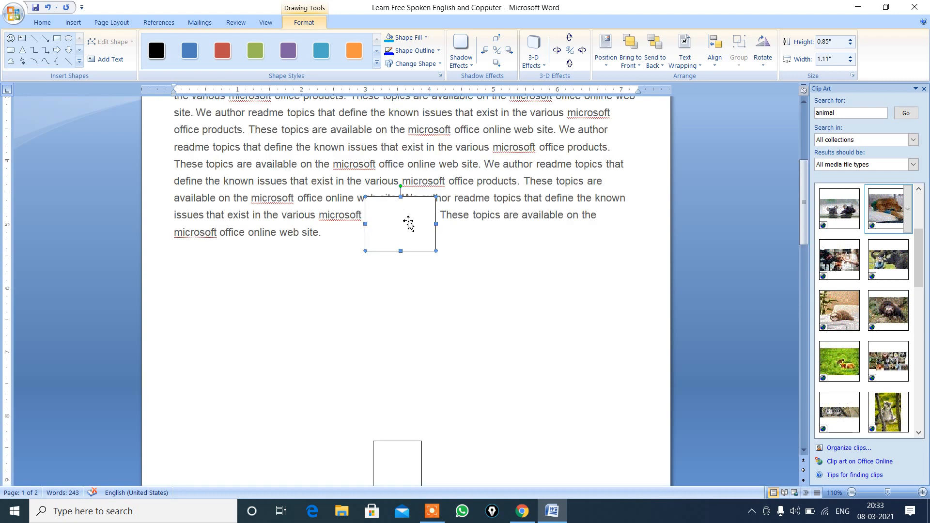
drag(408, 220, 394, 371)
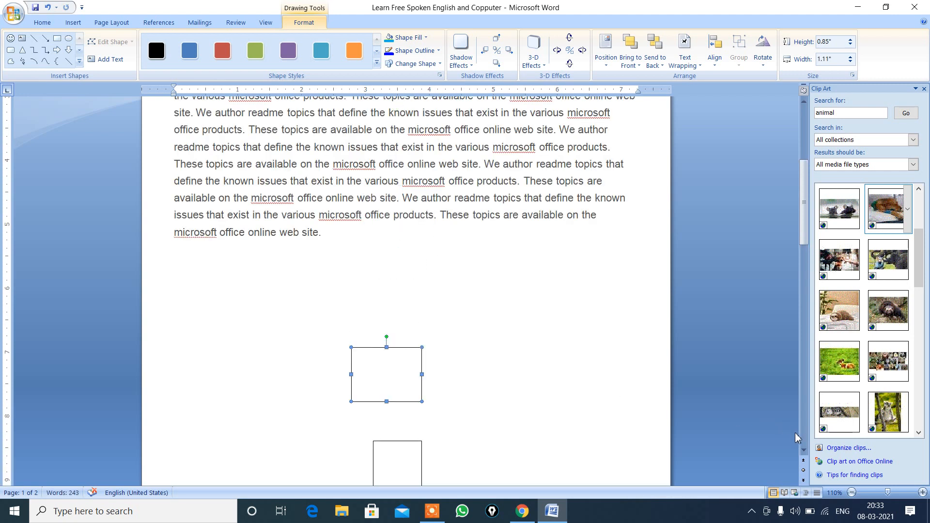
click(804, 453)
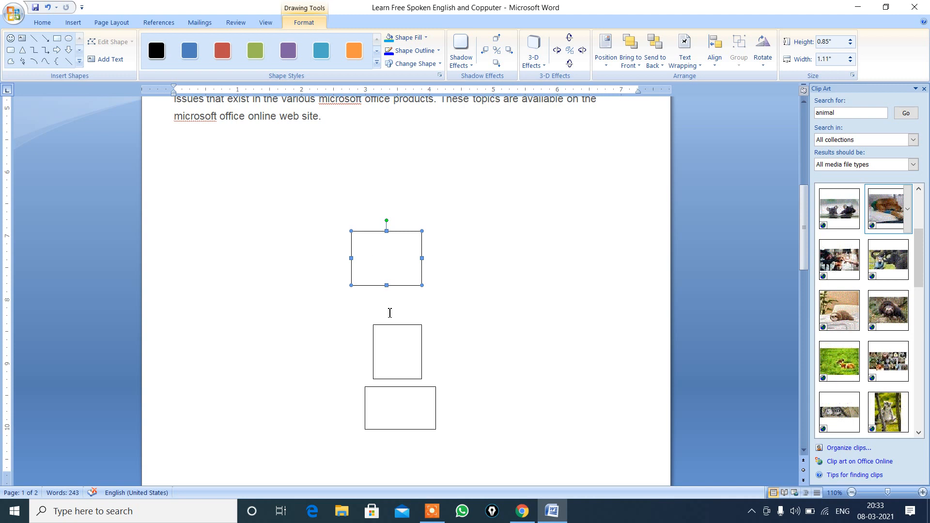
Step: Distribute all three rectangles vertically relative to the margins, and undo that distribution
shift+click(391, 333)
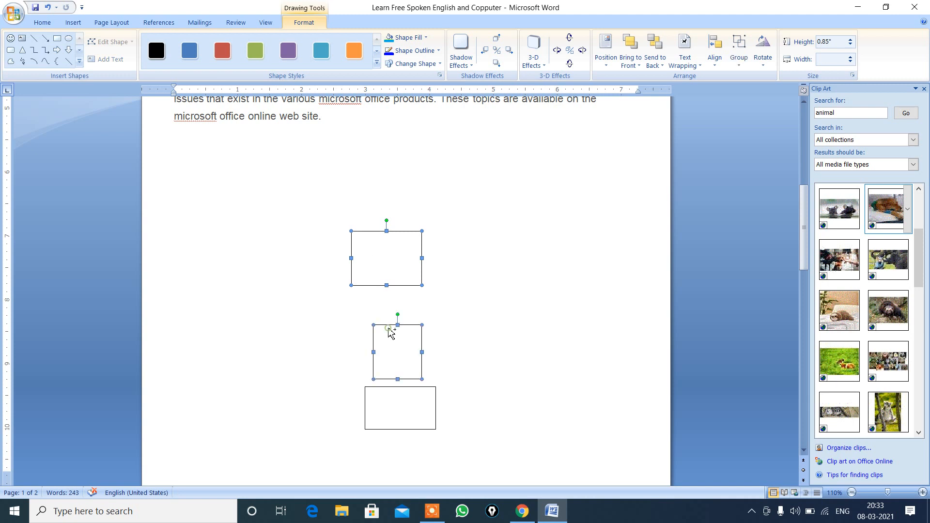
shift+click(398, 389)
click(715, 51)
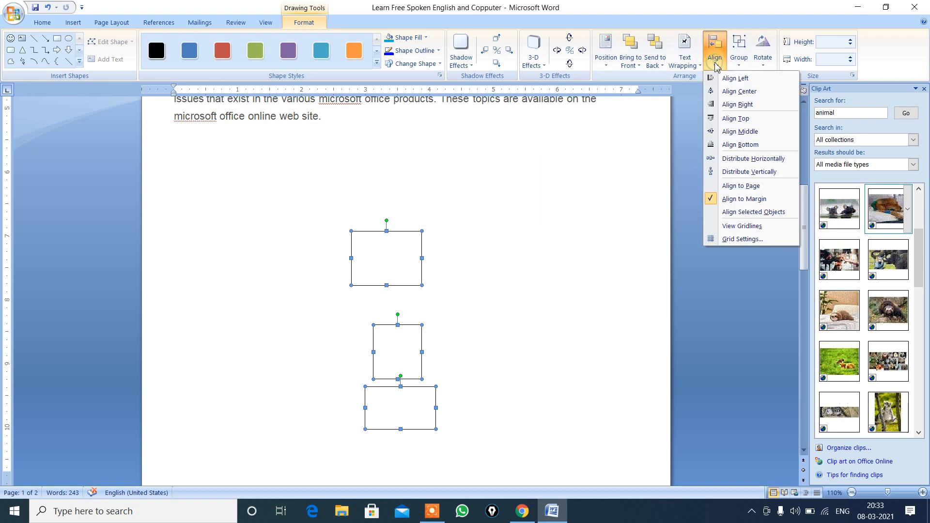
click(749, 172)
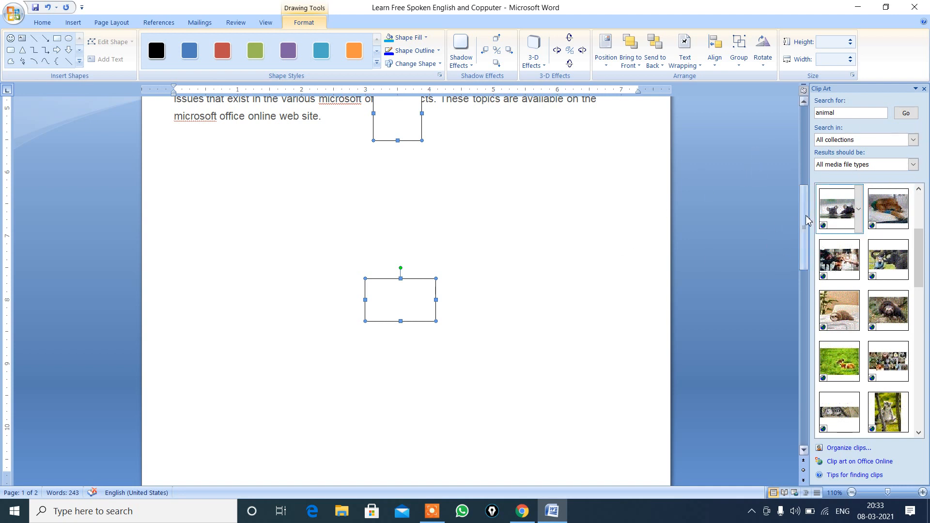
drag(806, 221, 483, 252)
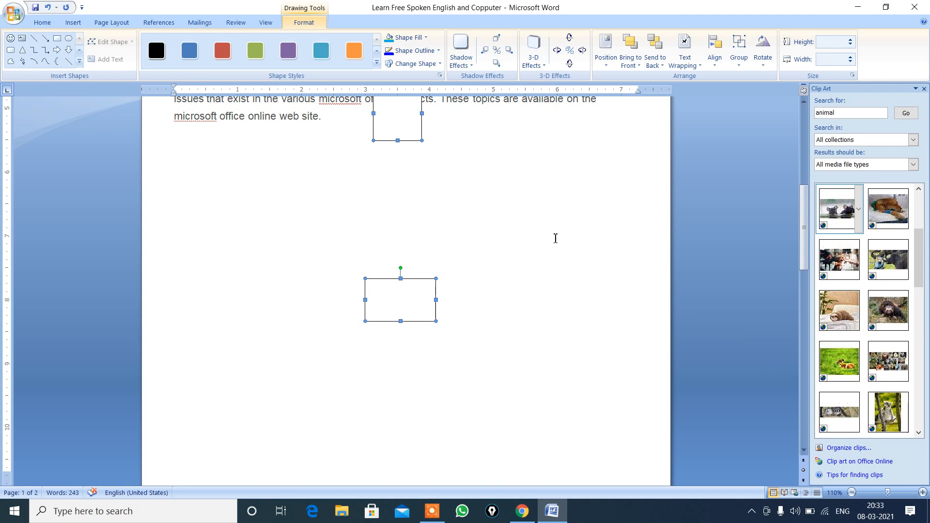
click(807, 215)
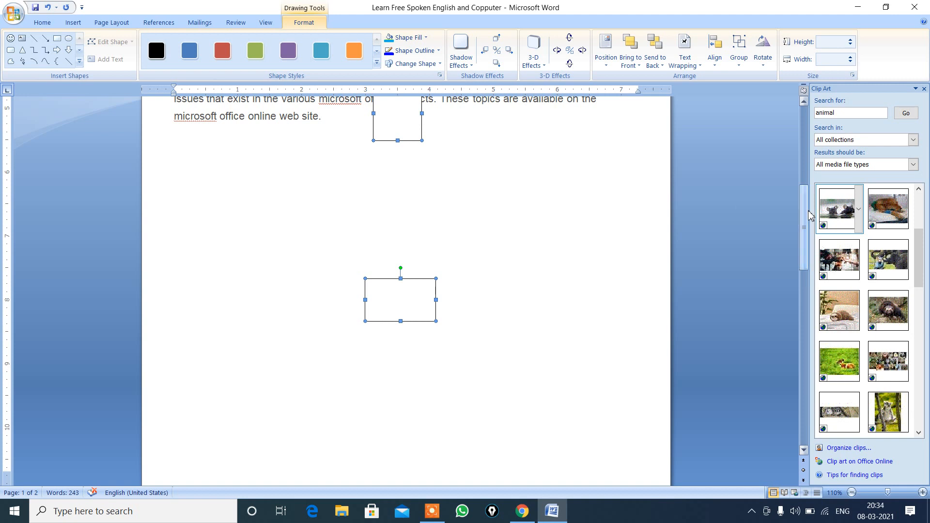
drag(808, 215, 807, 153)
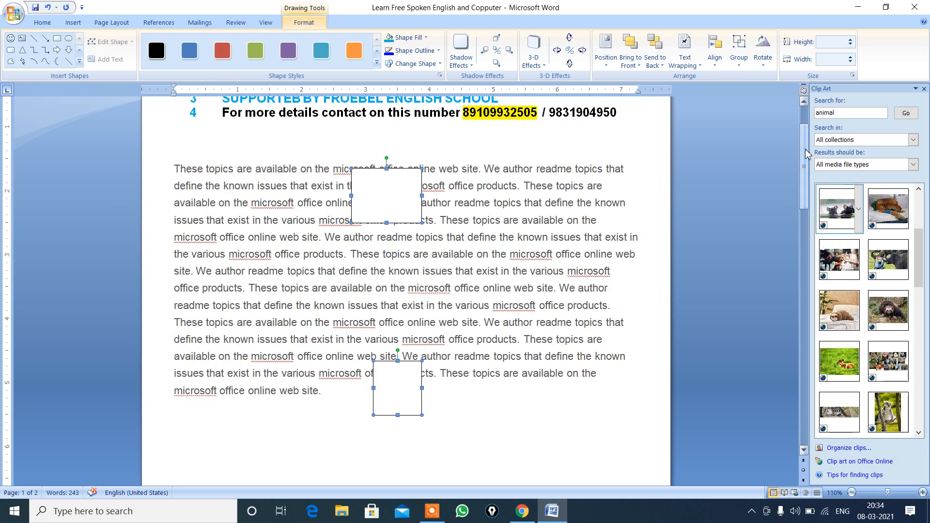
key(ctrl+z)
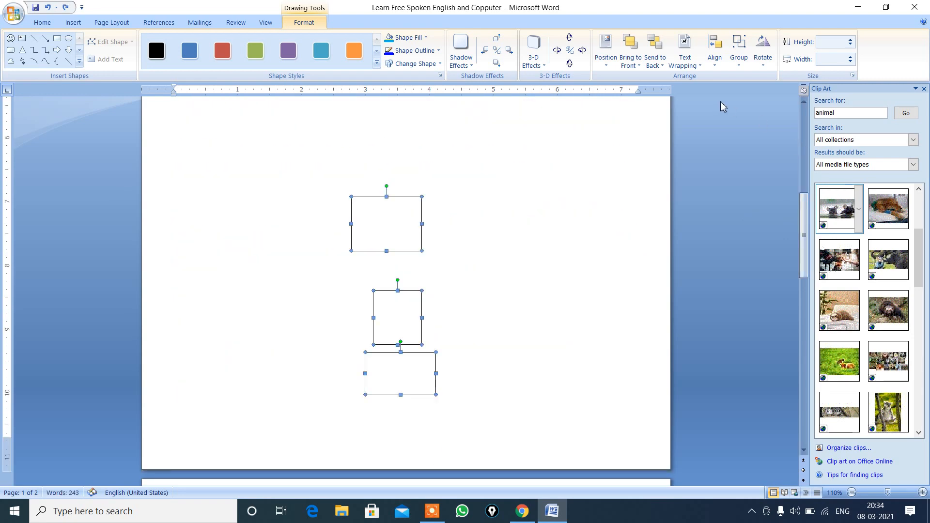
Step: Group the three selected rectangles into one object and select the group again
click(738, 66)
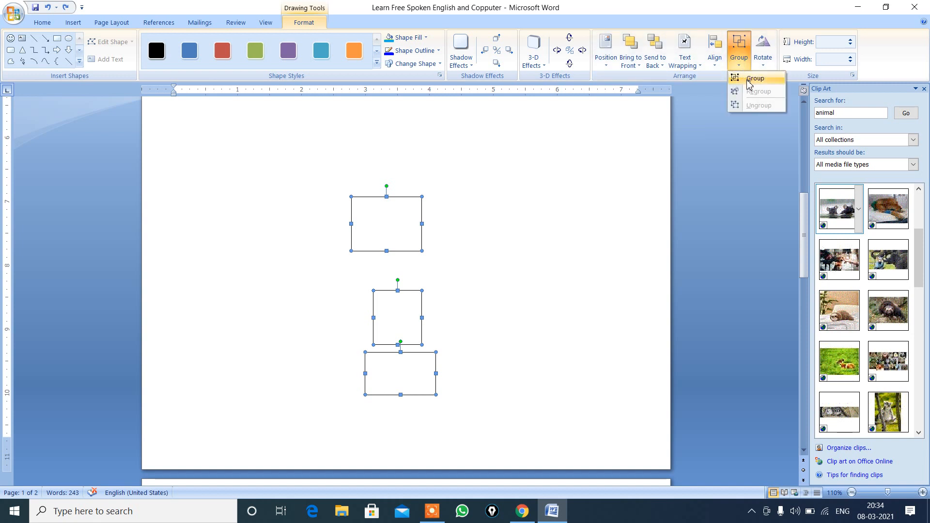
click(749, 83)
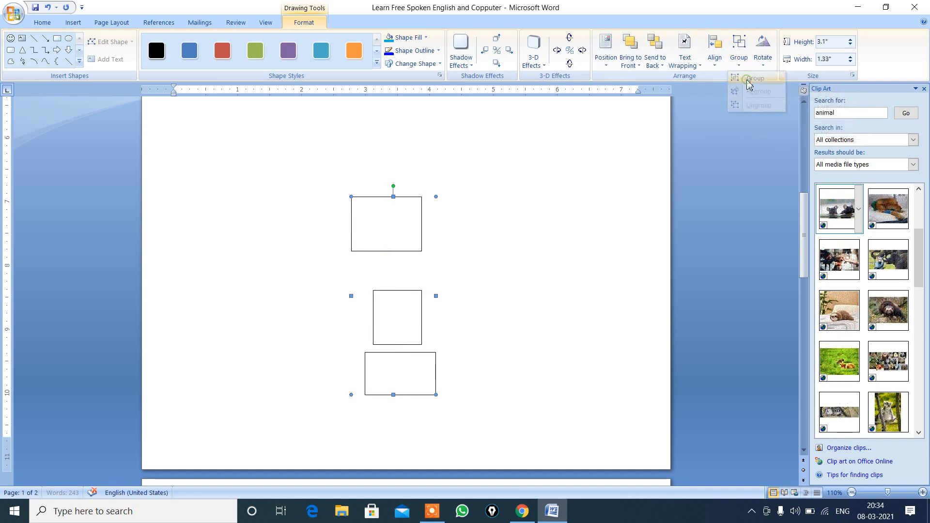
click(457, 226)
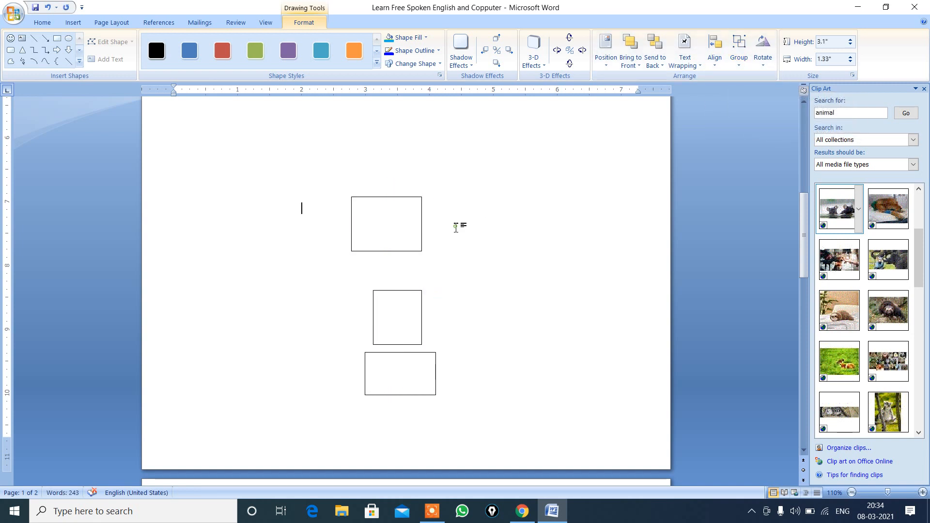
click(392, 248)
Step: Nudge the grouped rectangles a short distance up the page
key(Up)
key(Up)
key(Up)
key(Up)
key(Up)
key(Up)
key(Up)
key(Up)
key(Up)
key(Up)
key(Up)
key(Up)
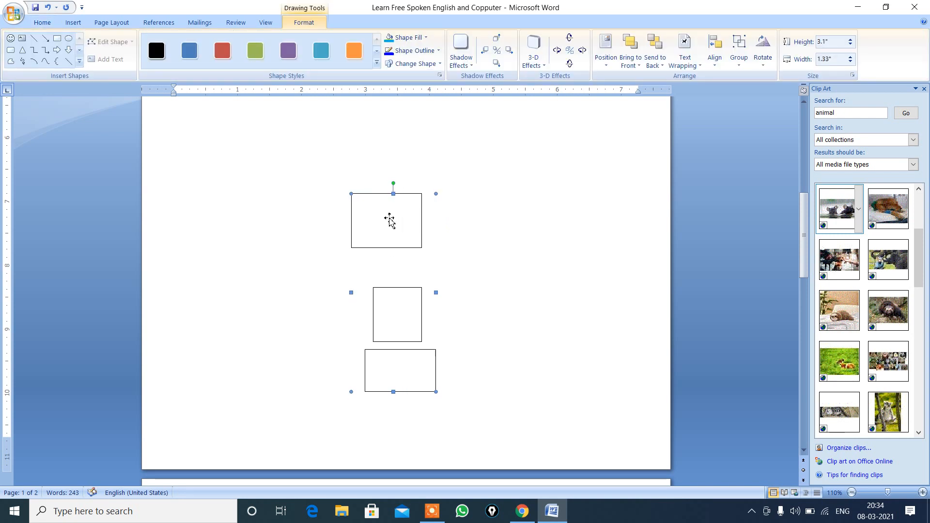
key(Up)
key(Up)
key(Up)
key(Up)
key(Up)
key(Up)
key(Up)
key(Up)
key(Up)
key(Up)
key(Up)
key(Up)
key(Up)
key(Up)
key(Up)
key(Up)
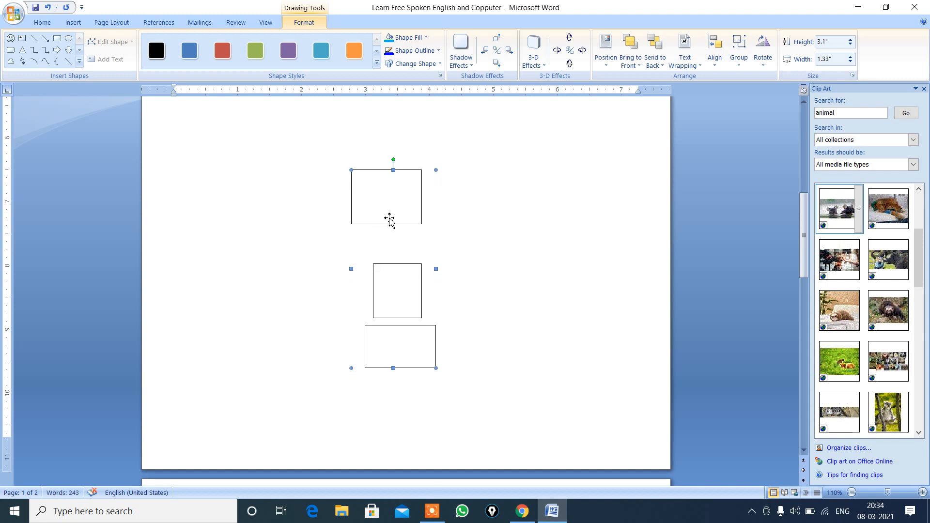
Step: Nudge the grouped rectangles to the right and slightly back to the left
key(Right)
key(Right)
key(Right)
key(Right)
key(Right)
key(Right)
key(Right)
key(Right)
key(Right)
key(Right)
key(Right)
key(Right)
key(Right)
key(Right)
key(Right)
key(Right)
key(Right)
key(Right)
key(Right)
key(Right)
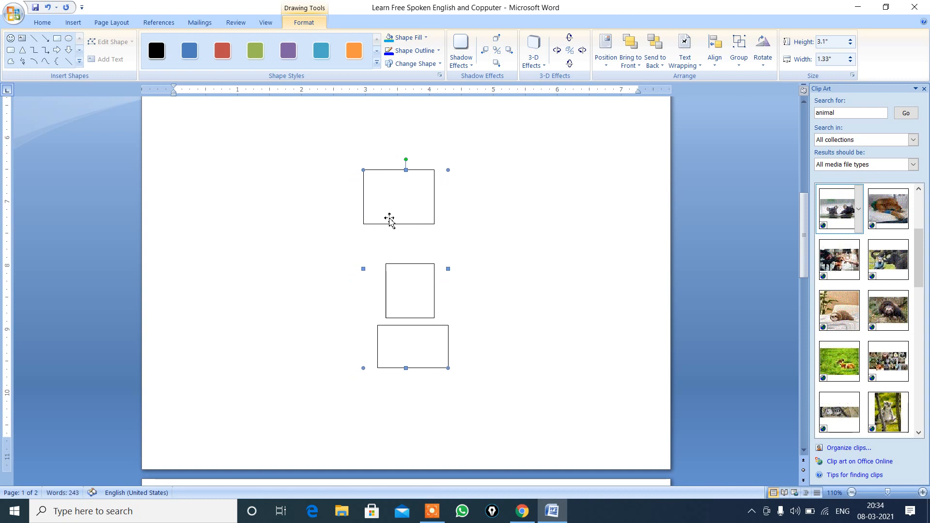
key(Right)
key(Right)
key(Right)
key(Right)
key(Right)
key(Right)
key(Right)
key(Right)
key(Right)
key(Right)
key(Right)
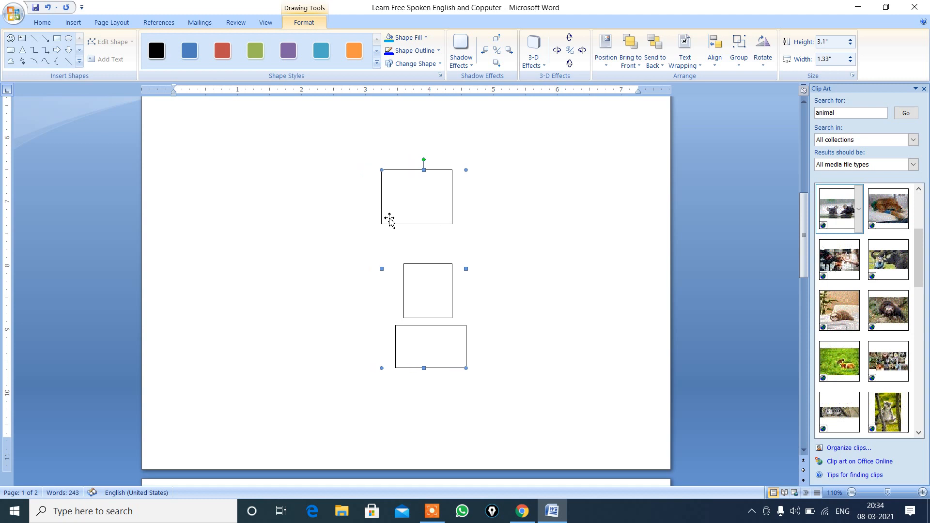
key(Left)
key(Left)
key(Left)
key(Left)
key(Left)
key(Left)
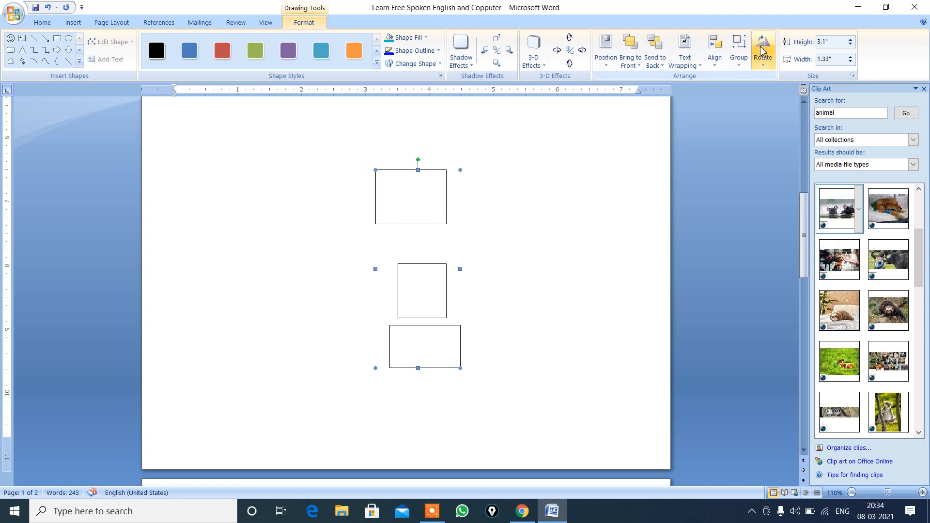
Step: Ungroup the three grouped rectangles and clear the selection
click(738, 52)
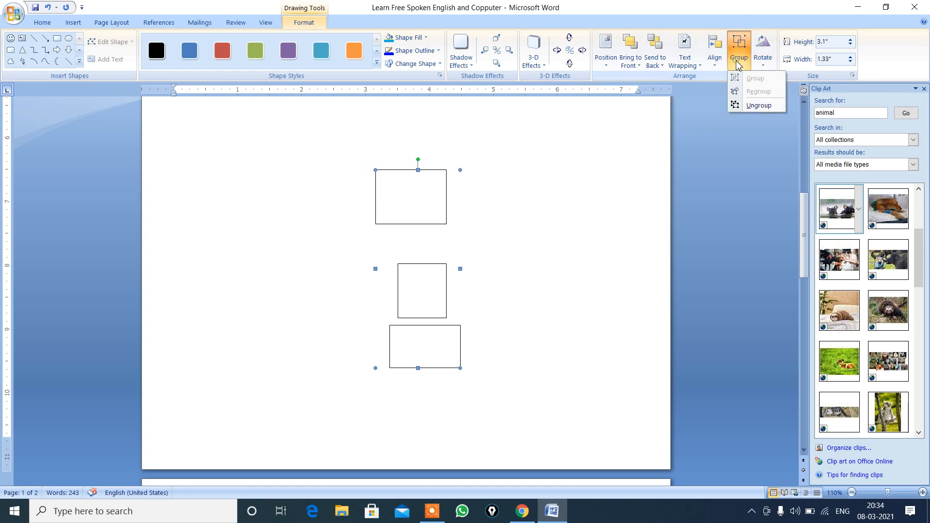
click(750, 106)
click(594, 189)
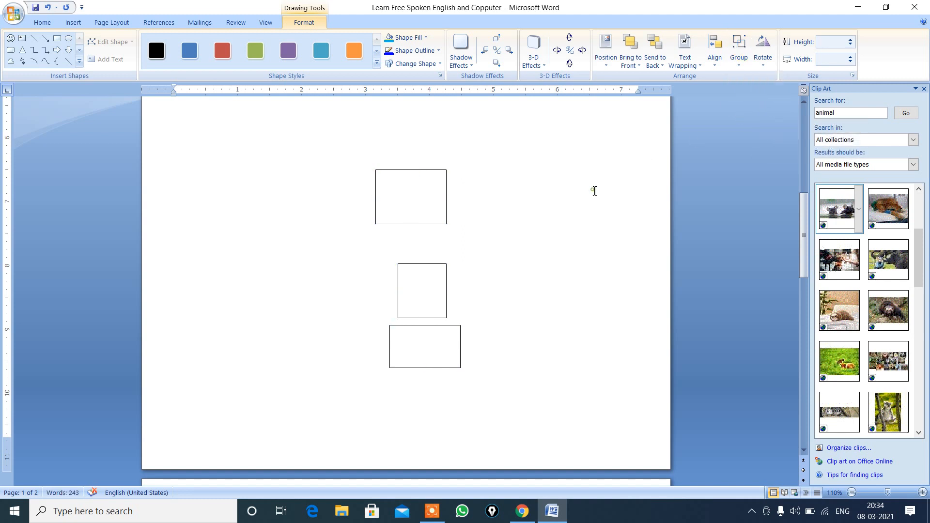
Step: Open the uppermost rectangle's detailed rotation and size settings and set its absolute height to 1.55"
click(446, 210)
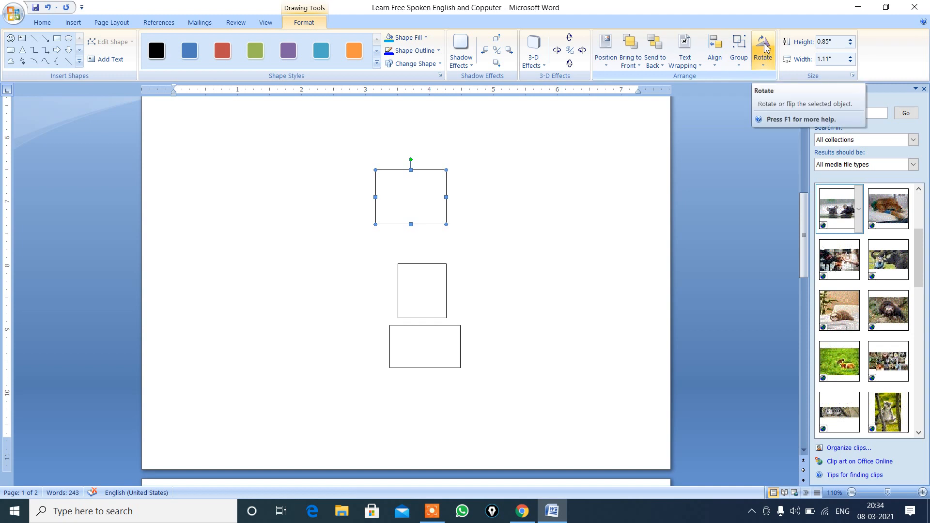
click(769, 59)
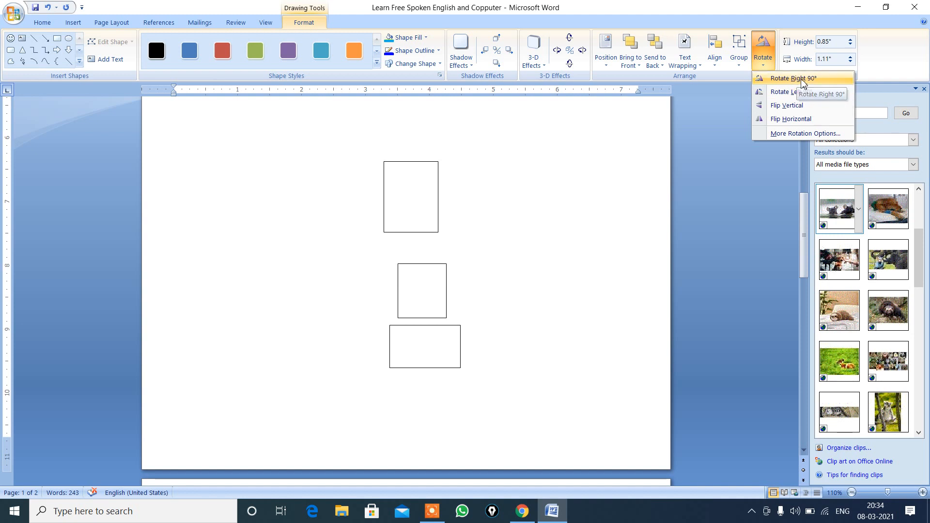
click(788, 133)
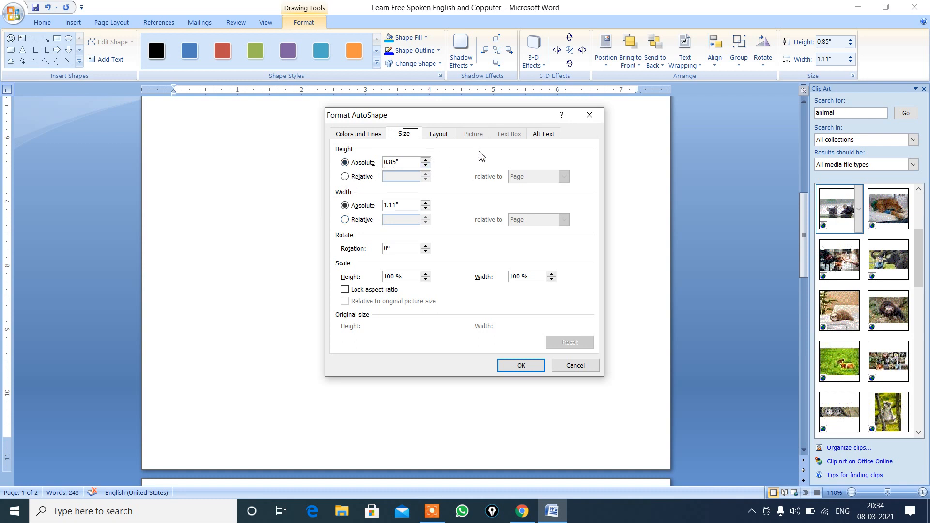
click(426, 160)
click(425, 160)
click(522, 366)
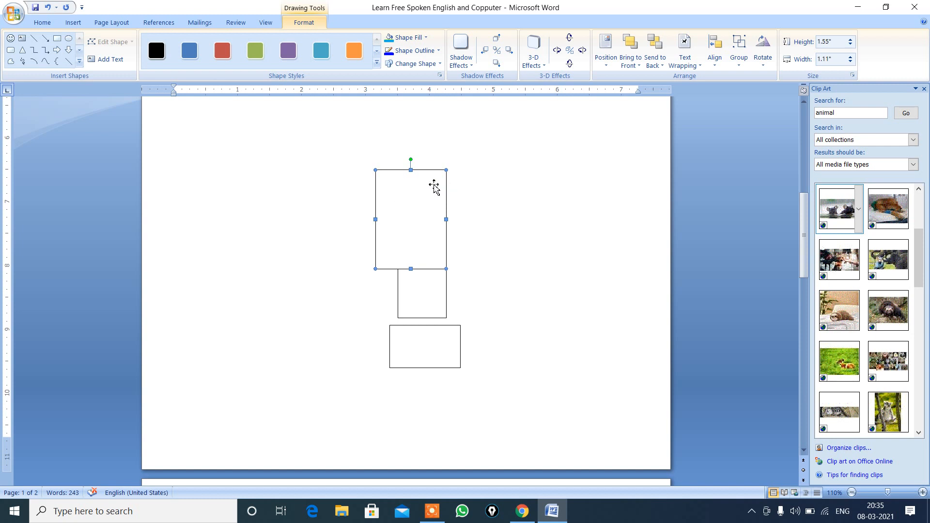
Step: Move the tall rectangle toward the page's left margin and shorten it to about 0.82" high
drag(434, 186, 307, 180)
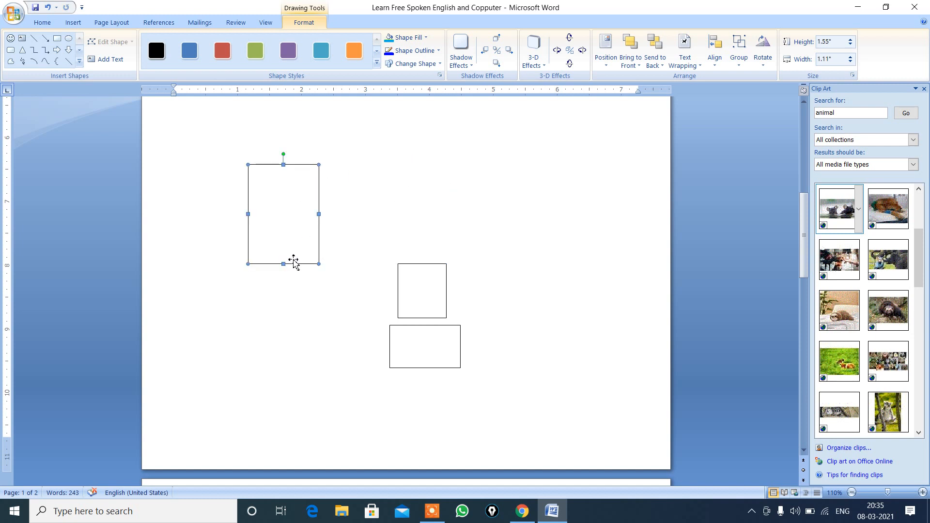
drag(283, 264, 280, 218)
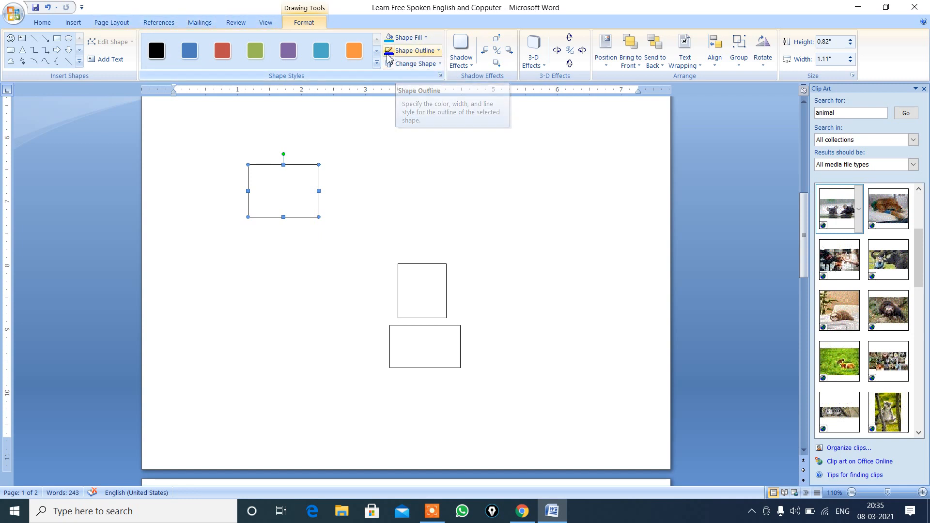
click(189, 50)
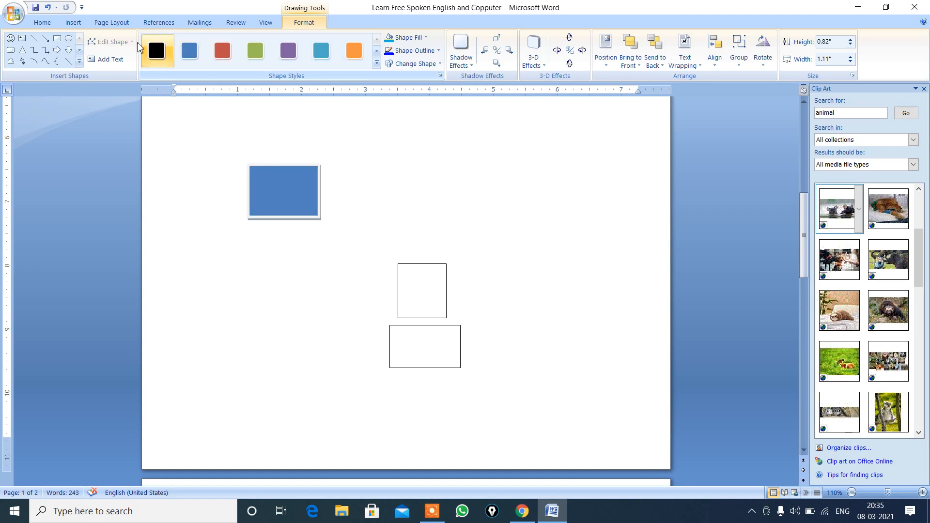
click(79, 24)
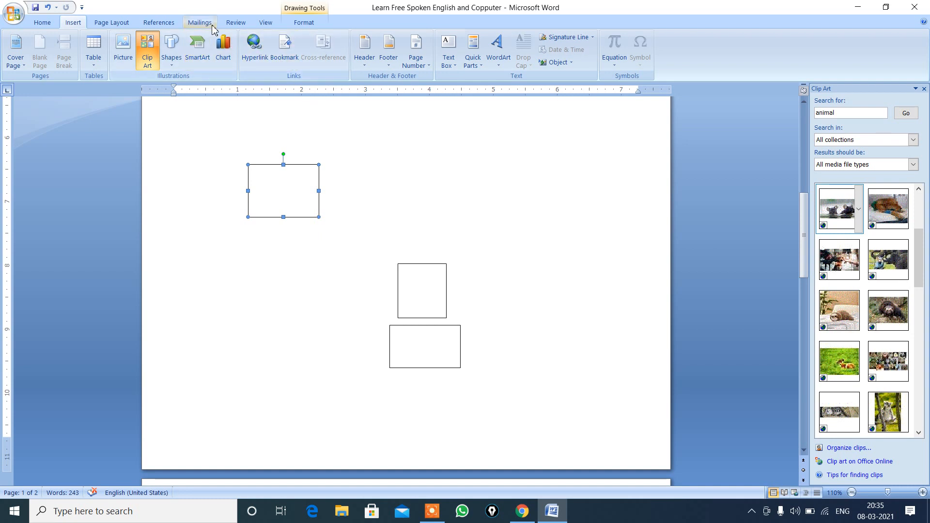
click(303, 23)
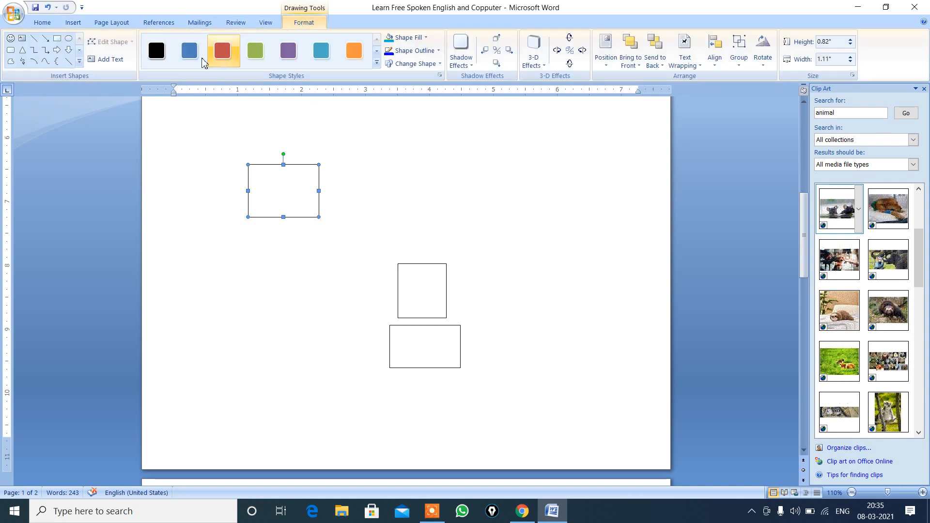
Step: Draw a down arrow about 0.58" high and 0.49" wide below the rectangle near the left margin
click(70, 53)
click(70, 53)
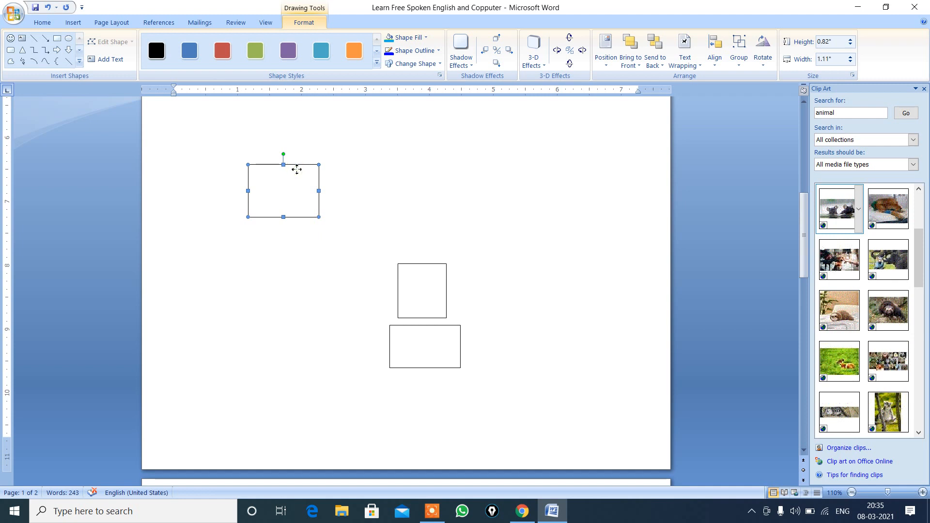
click(68, 49)
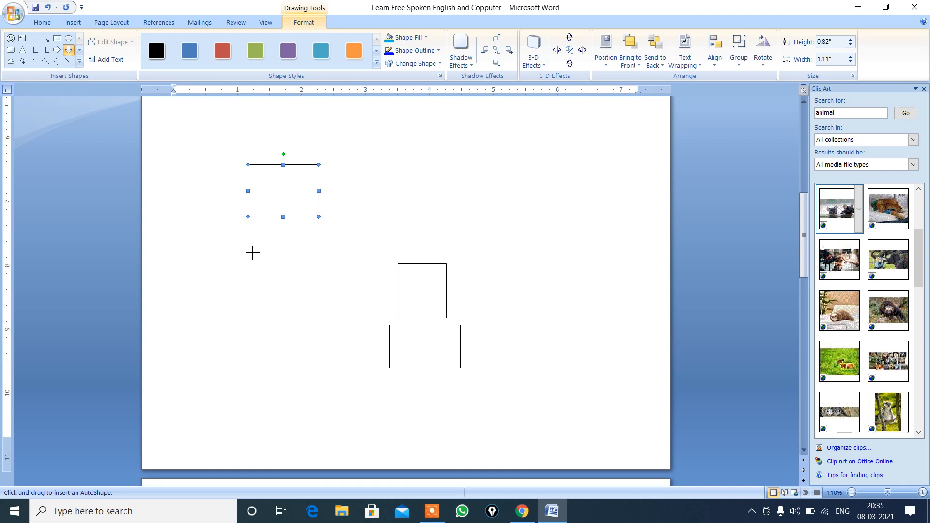
drag(251, 251, 282, 288)
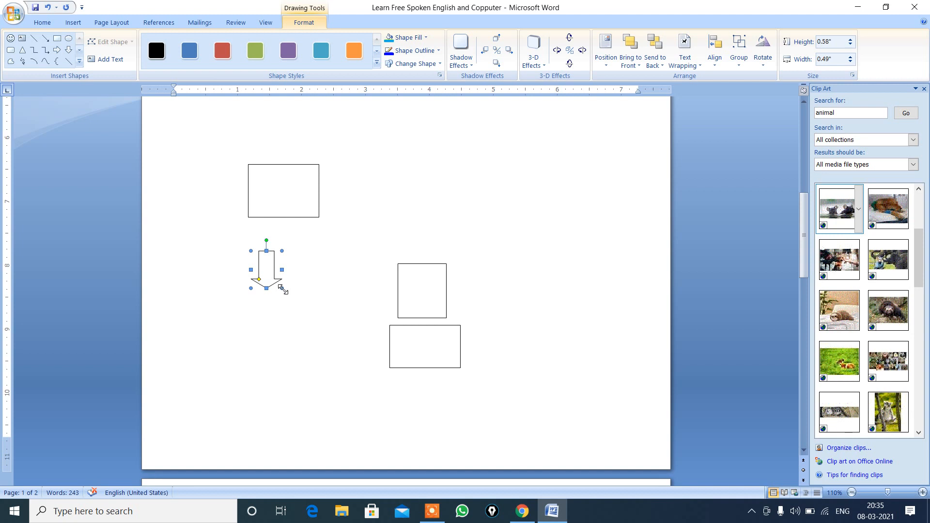
Step: Paste a copy of the down arrow, place it directly below the original and nudge it right to line them up
key(ctrl+v)
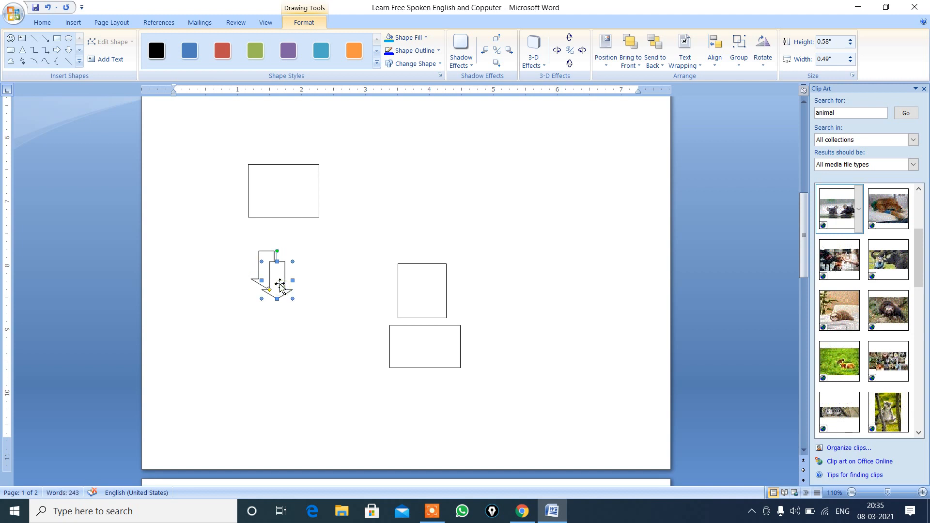
drag(280, 285, 269, 315)
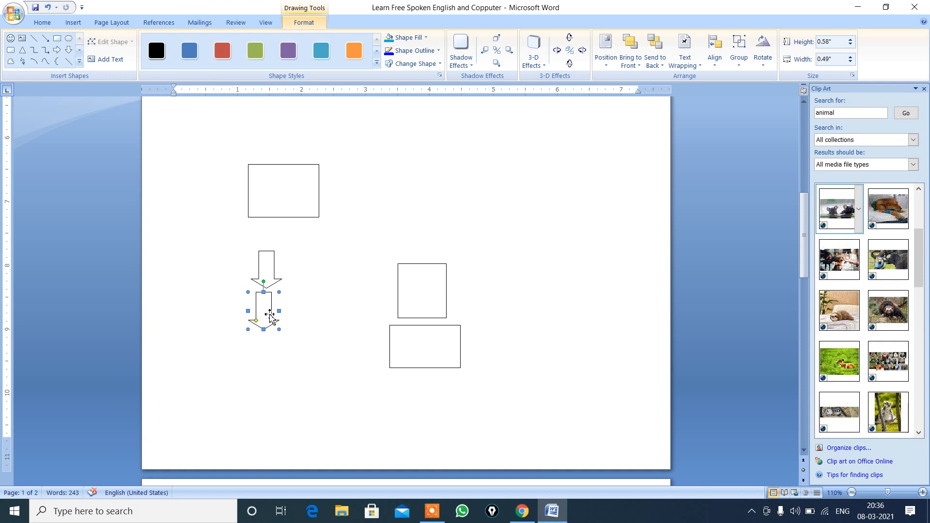
key(ctrl+Right)
key(ctrl+Right)
key(ctrl+Right)
key(ctrl+Right)
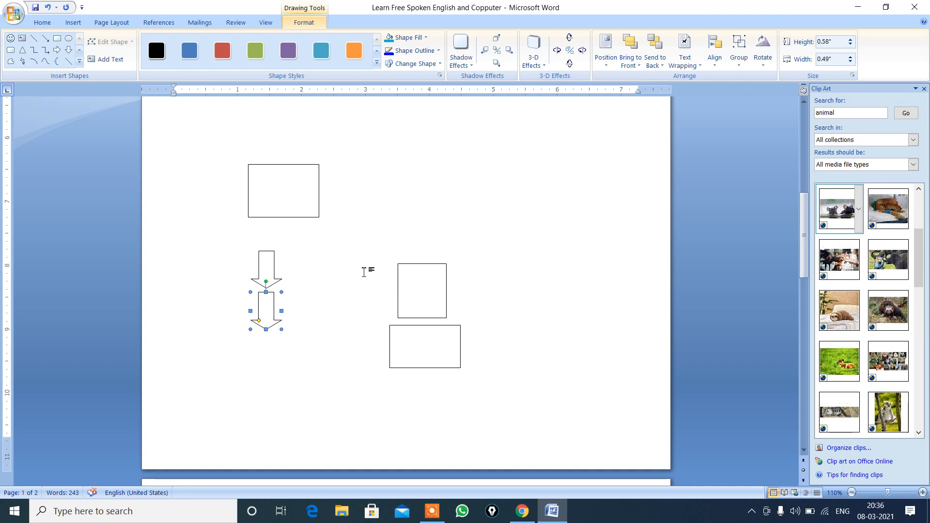
Step: Flip the lower arrow vertically so it points up toward the original arrow
click(716, 61)
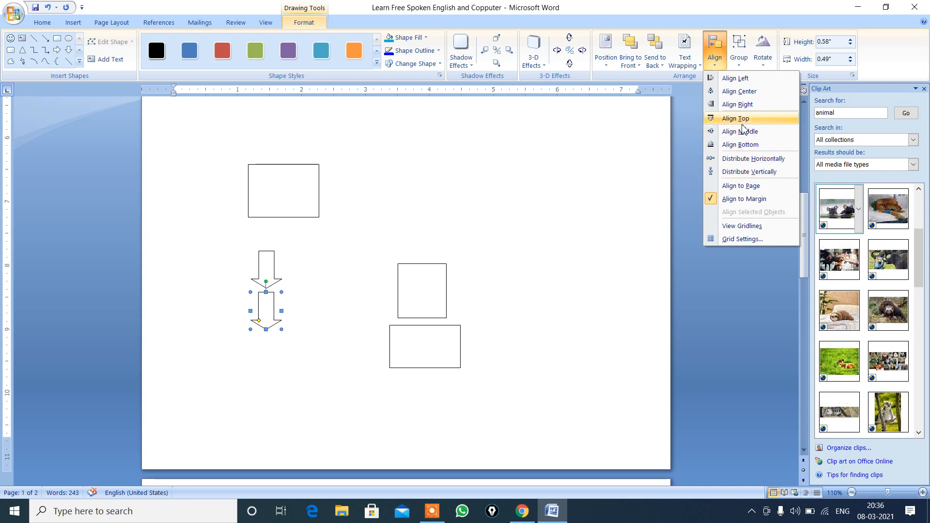
click(766, 57)
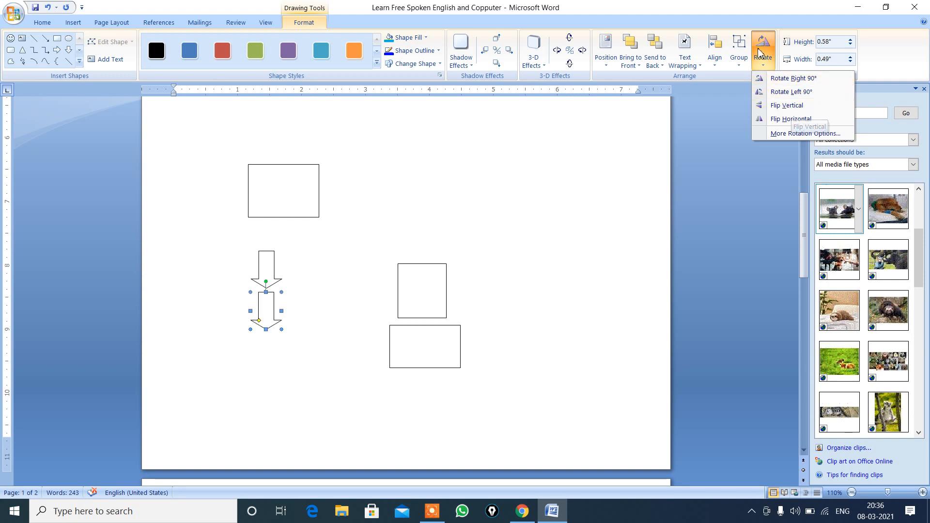
click(786, 105)
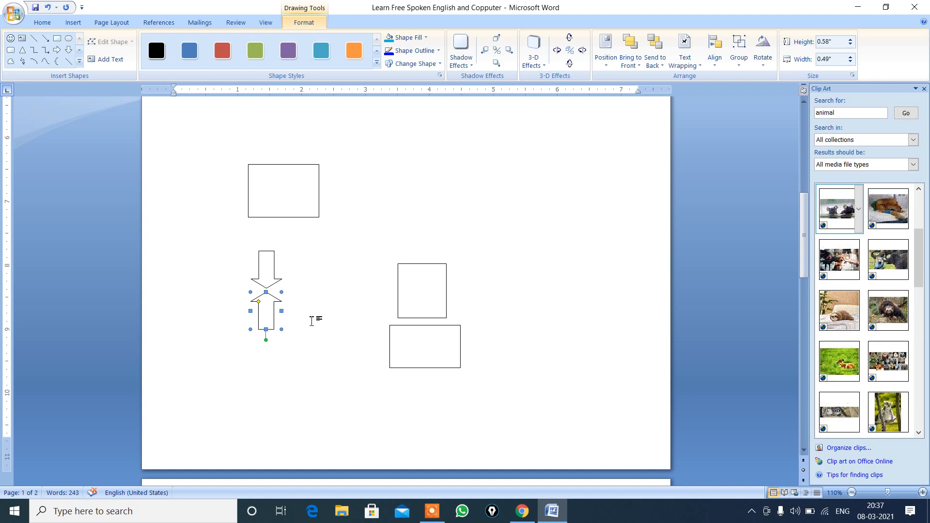
Step: Rotate the upper arrow 90° counterclockwise to point right, and place a duplicate of it directly to its right
click(268, 282)
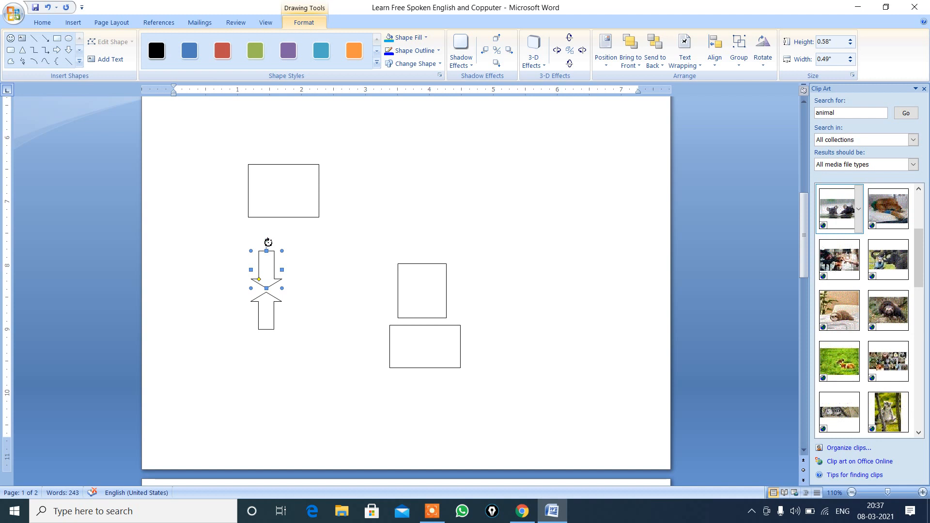
drag(268, 242, 231, 266)
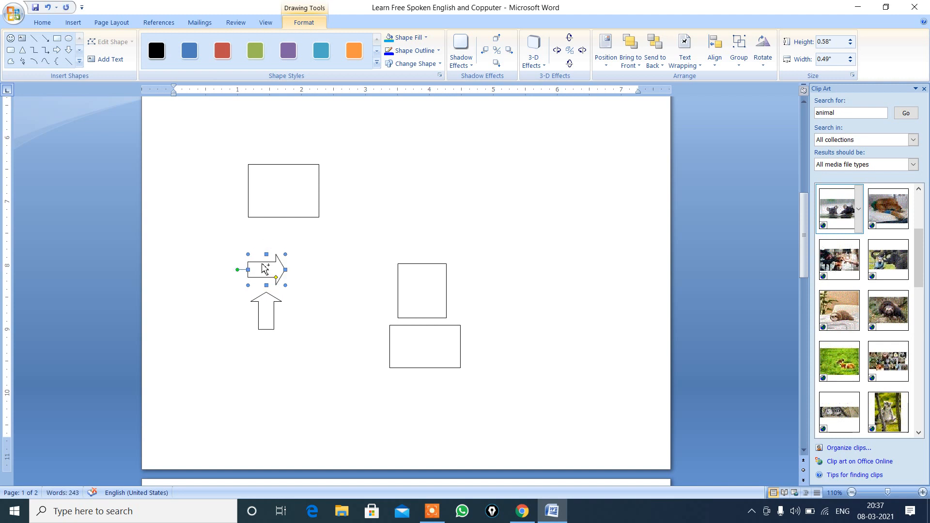
drag(265, 268, 314, 275)
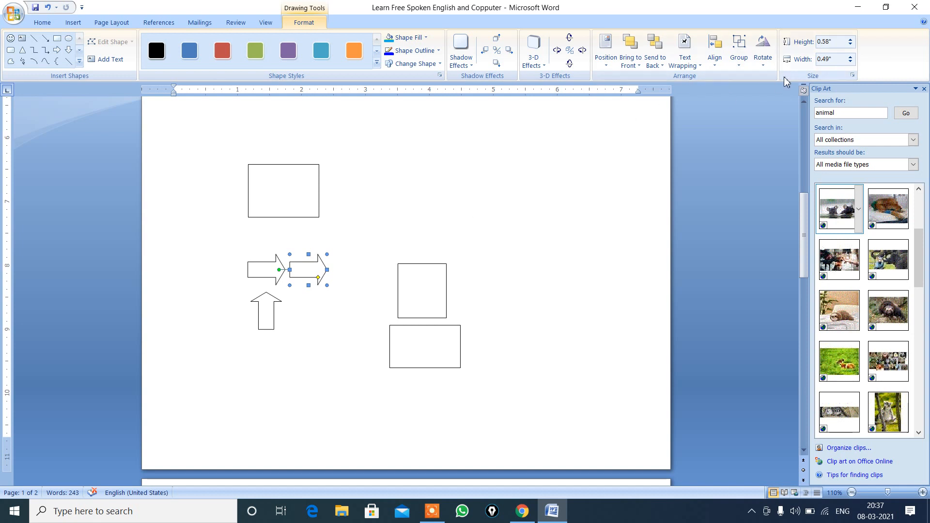
Step: Flip the duplicated right-pointing arrow vertically and also horizontally so it points left toward the other arrow
click(765, 69)
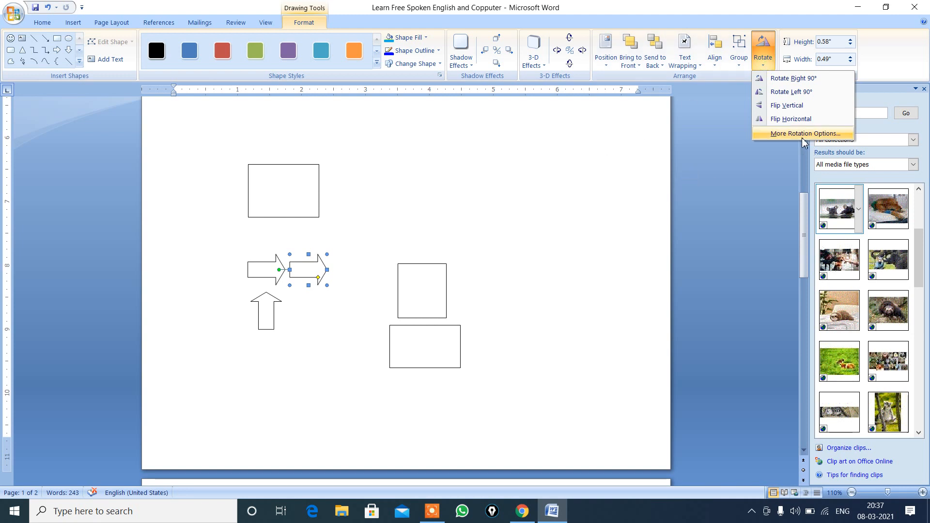
click(794, 106)
click(795, 103)
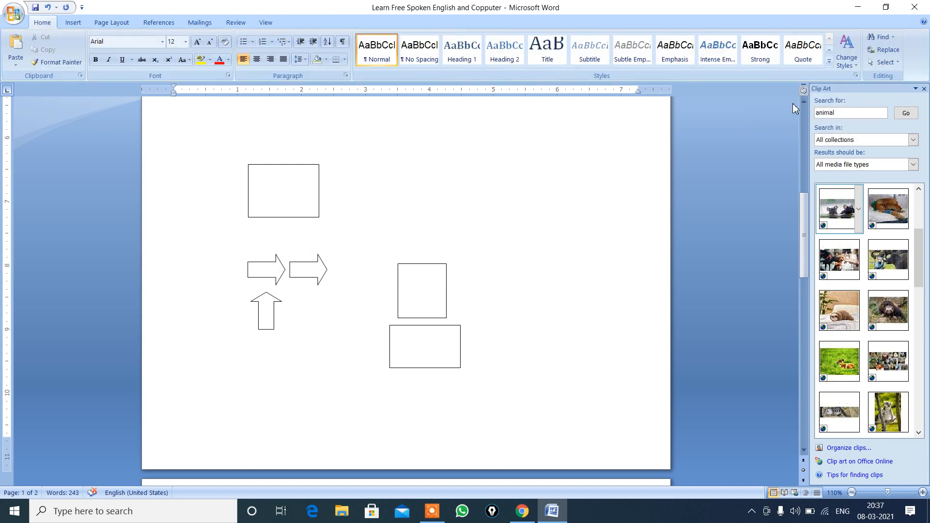
click(318, 279)
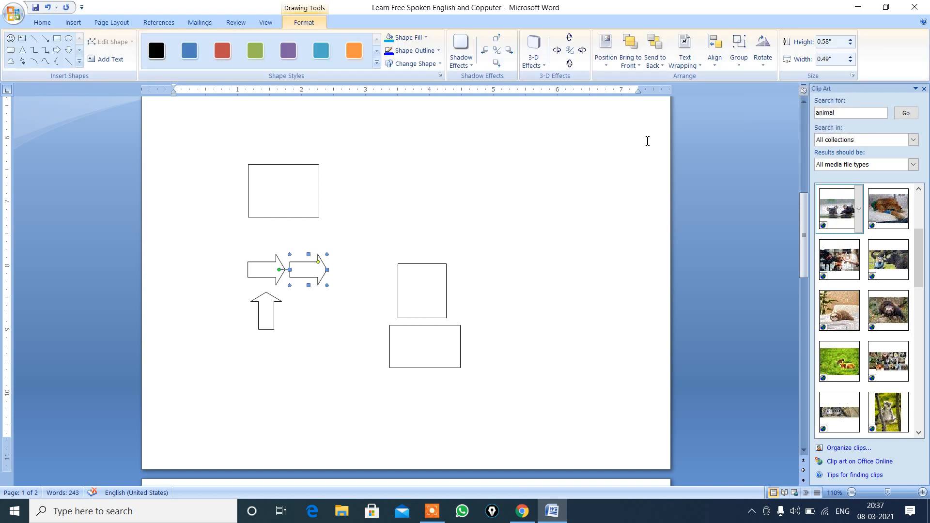
click(765, 63)
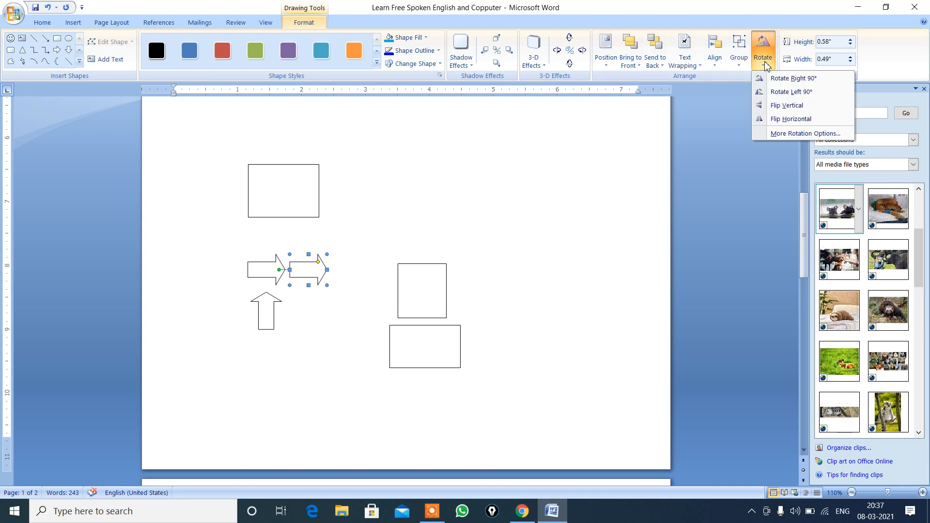
click(783, 119)
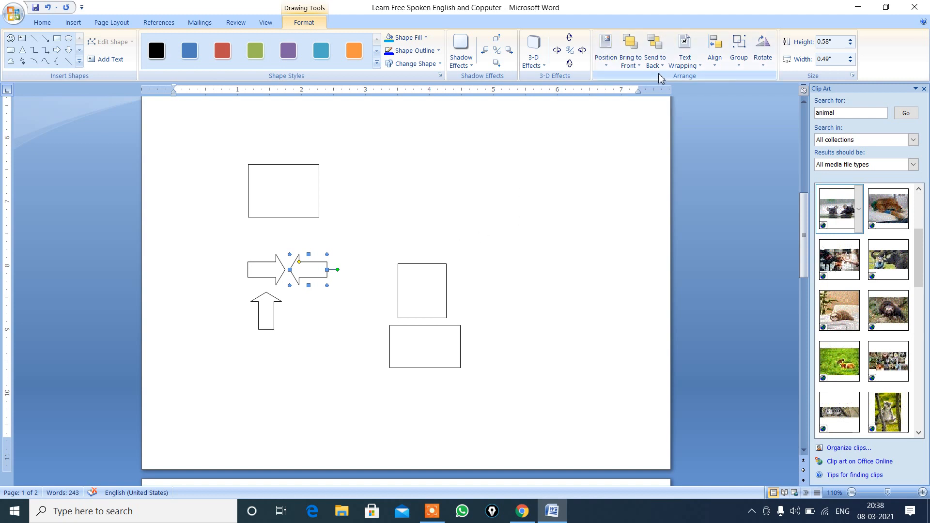
Step: Apply the orange shape style to the middle rectangle, above the lowest one
click(419, 291)
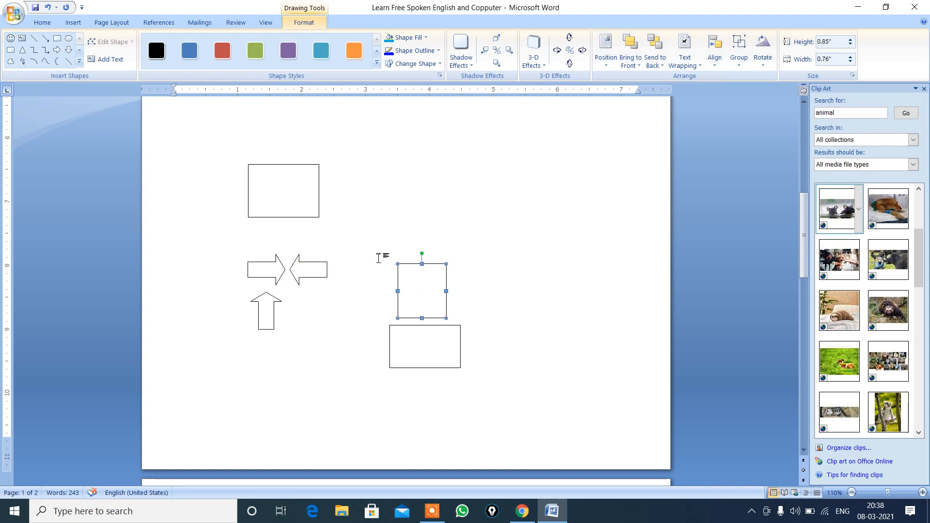
click(354, 50)
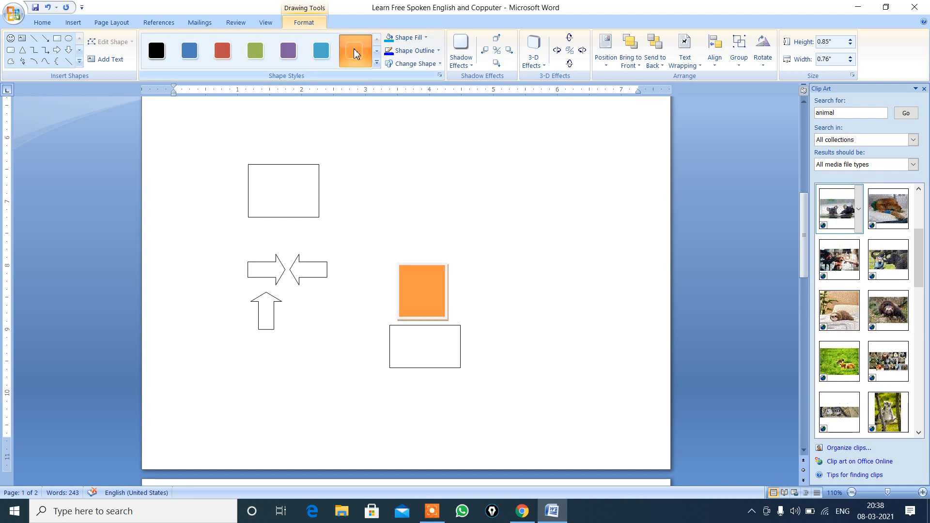
Step: Place the left-pointing arrow over the orange rectangle, enlarged to about 0.91" high and 0.73" wide, and give it the purple shape style
click(321, 272)
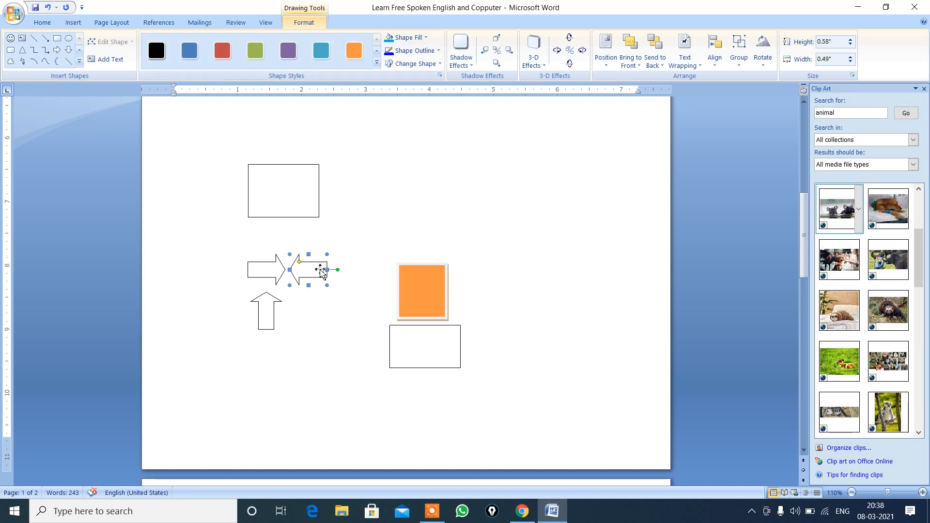
drag(321, 270, 468, 257)
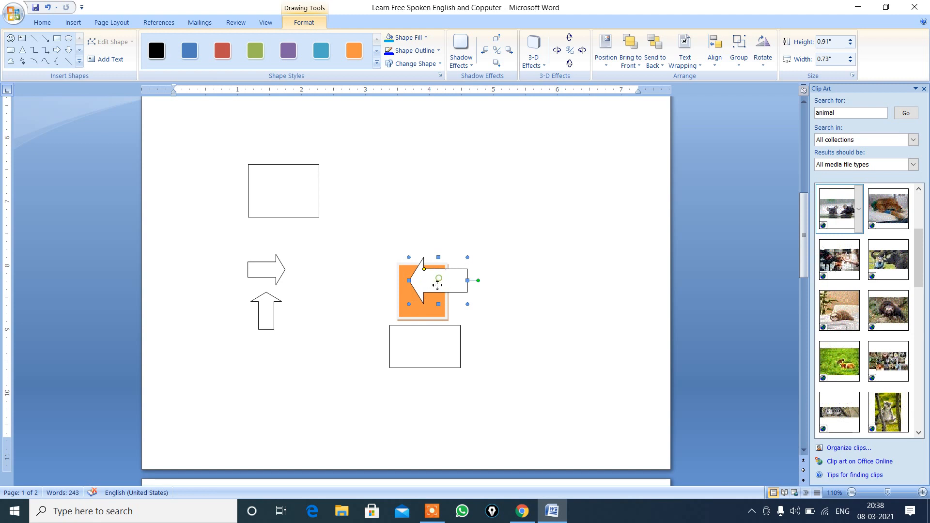
drag(437, 285, 434, 294)
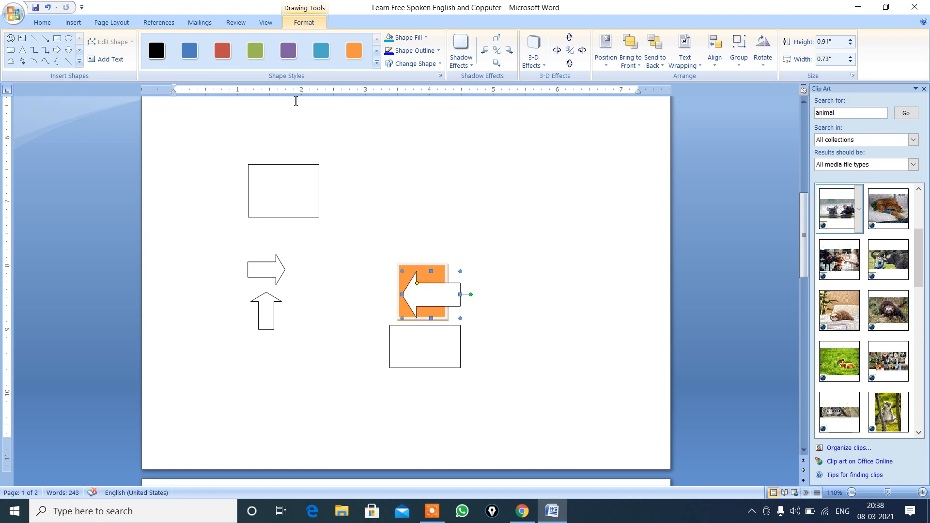
click(288, 50)
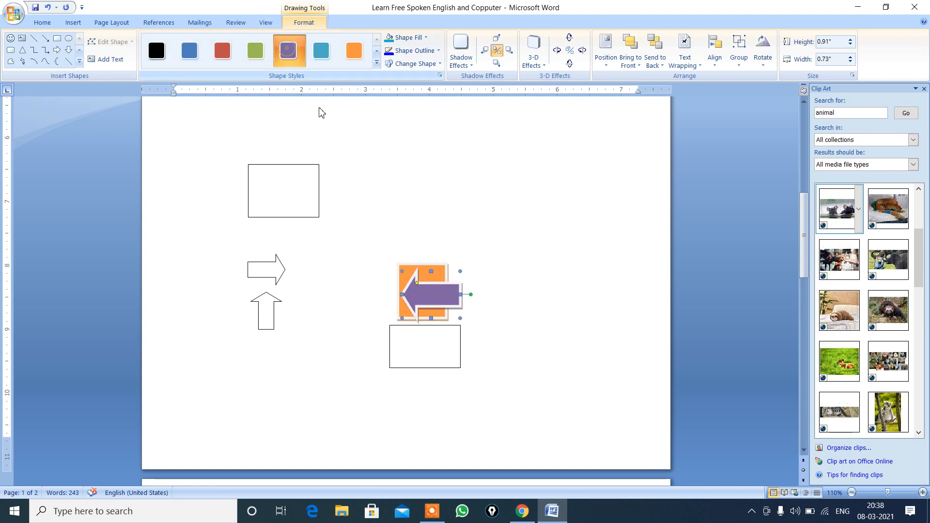
Step: Enlarge the orange rectangle to about 0.94" high and 1.04" wide by extending its upper-right corner outward
click(443, 326)
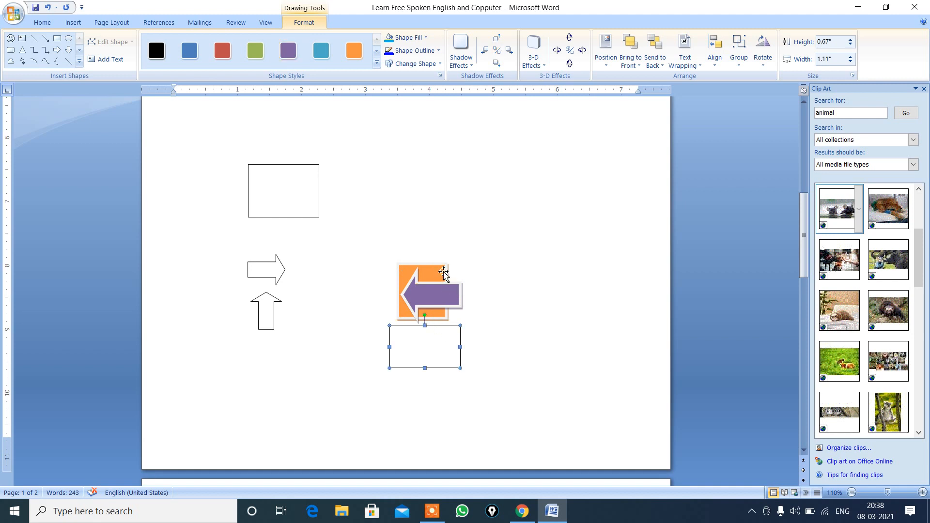
click(444, 271)
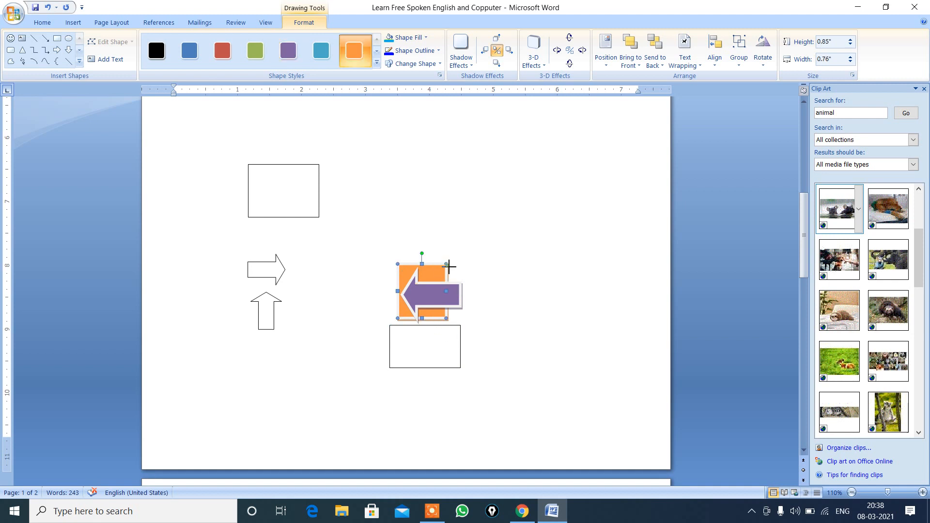
drag(446, 265, 466, 258)
Step: Shift the purple arrow slightly to the right so its tail extends past the orange rectangle's right edge
click(433, 347)
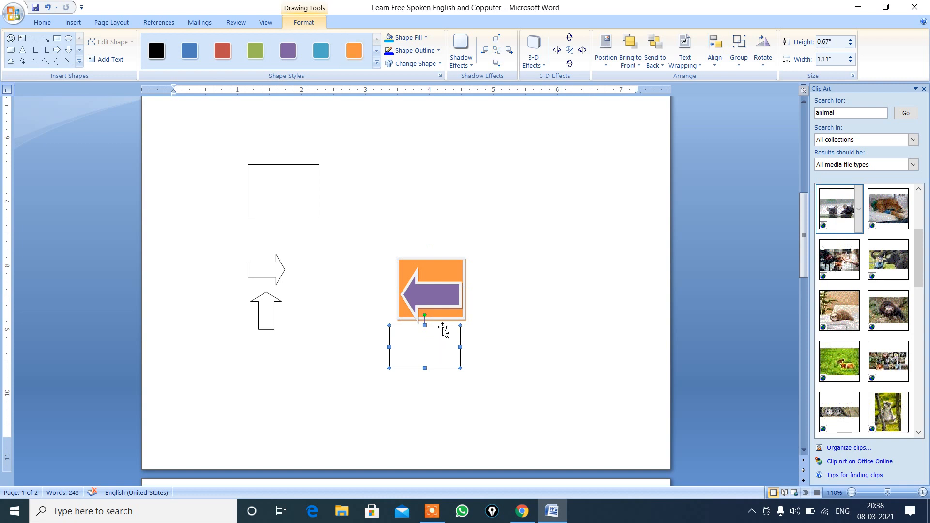
click(448, 303)
drag(448, 303, 467, 300)
Step: Move the lowest rectangle up over the lower half of the orange rectangle and apply the blue shape style to it
drag(432, 345, 438, 310)
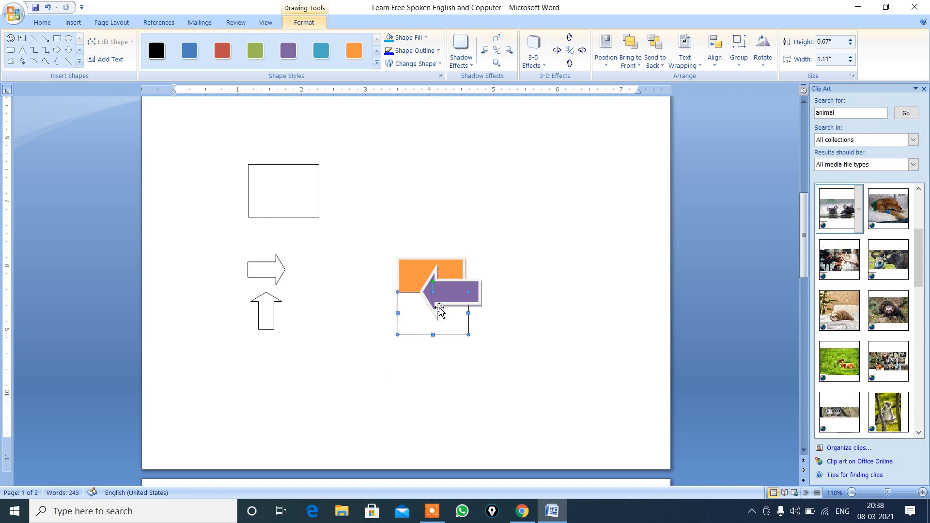
click(189, 55)
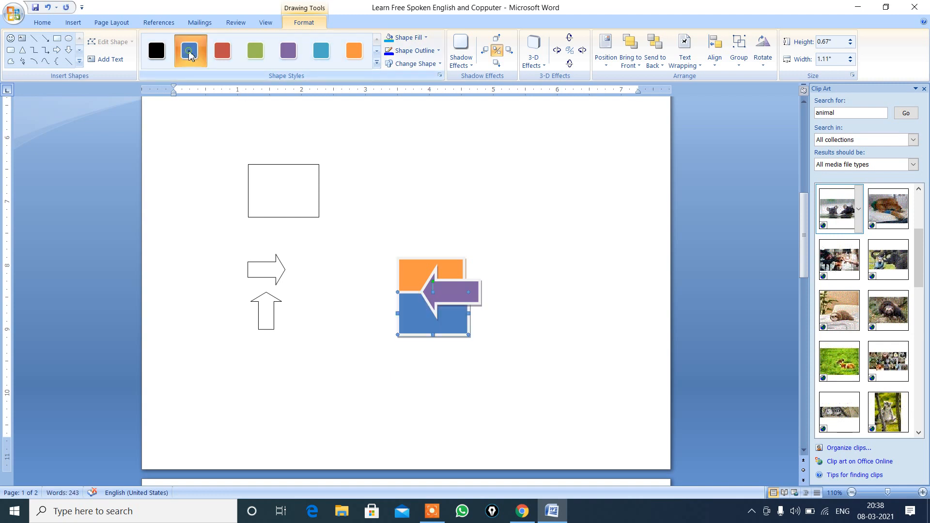
click(532, 156)
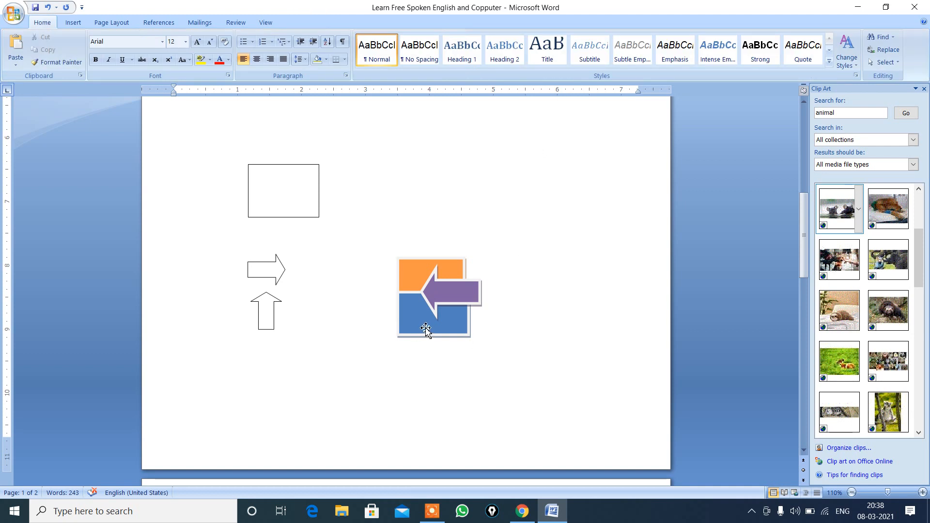
Step: Send the purple arrow to the back, behind both the orange and blue rectangles
click(449, 292)
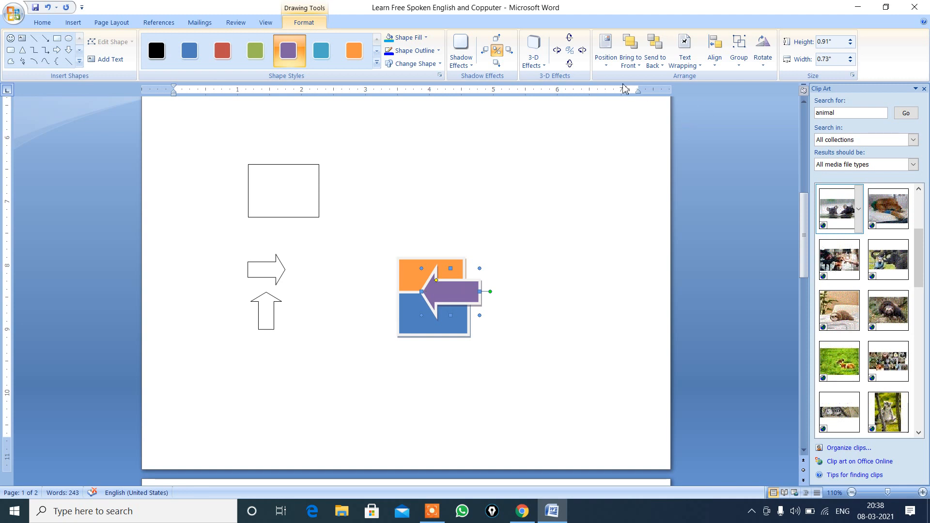
click(664, 66)
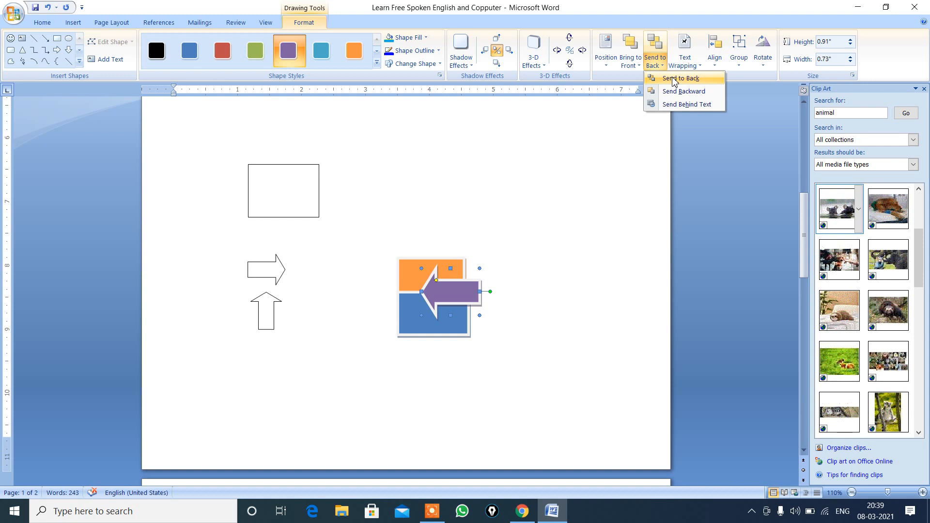
click(673, 80)
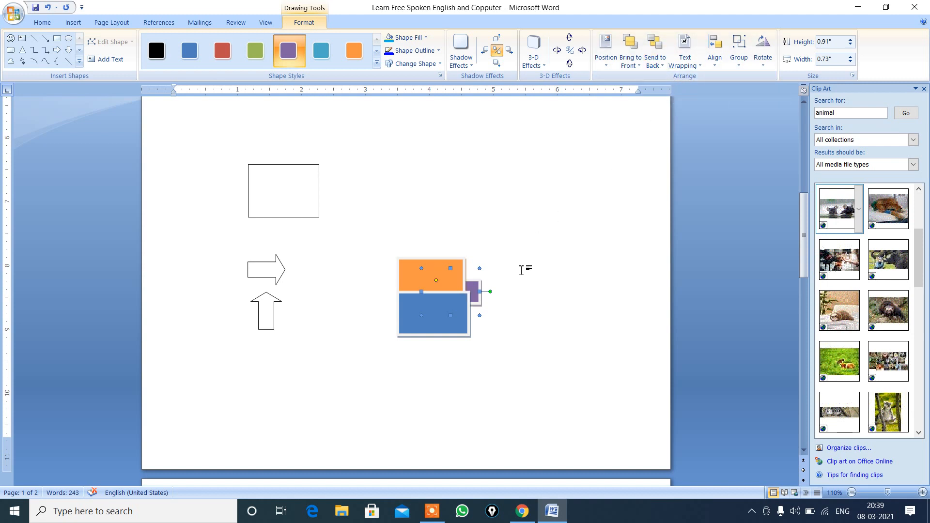
Step: Send the orange rectangle backward one level so it lies behind the purple arrow
click(443, 273)
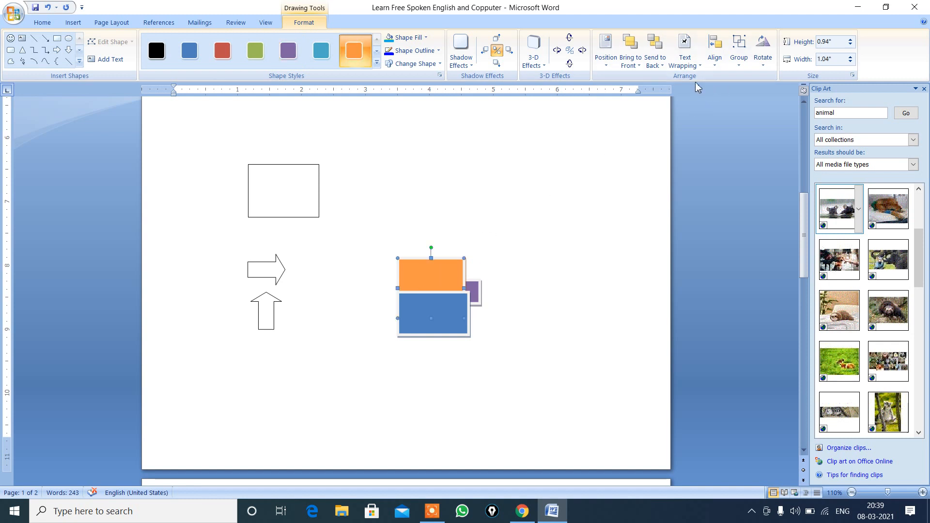
click(661, 66)
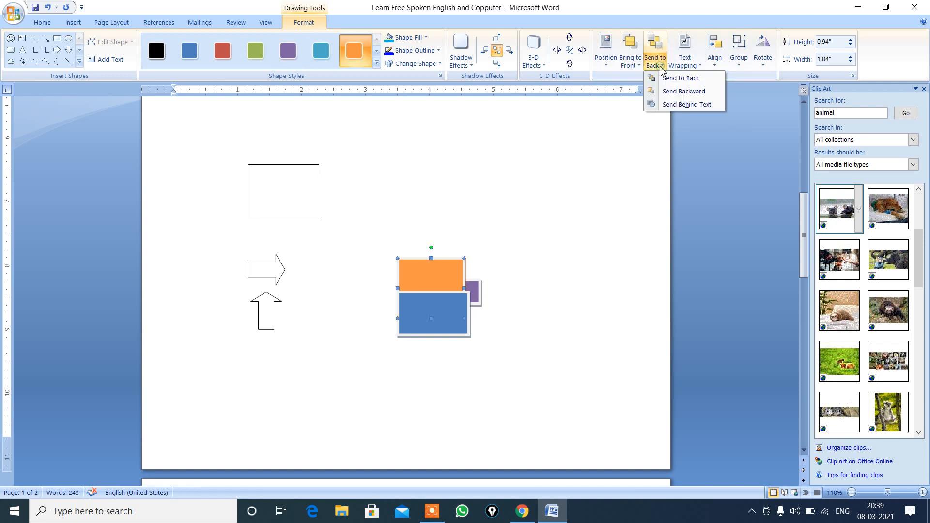
click(673, 93)
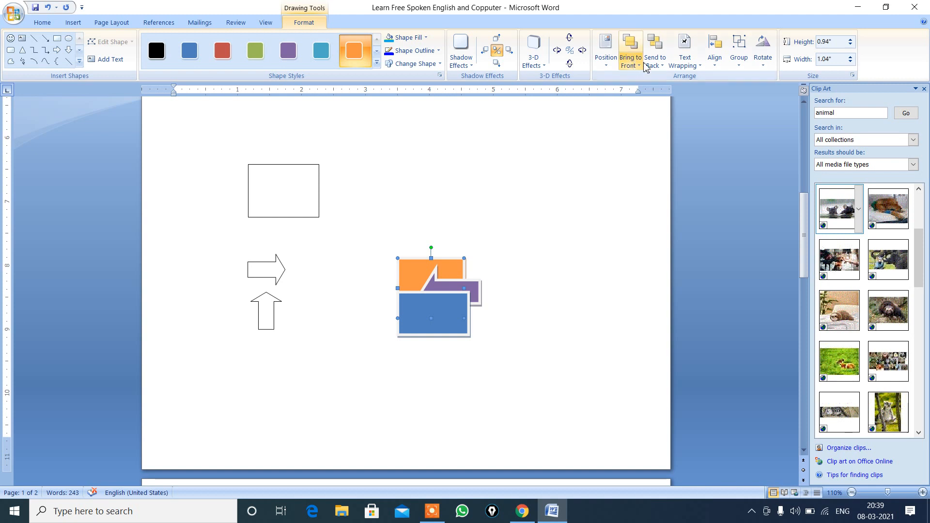
Step: Apply Send to Back and also Send Behind Text to the orange rectangle
click(661, 66)
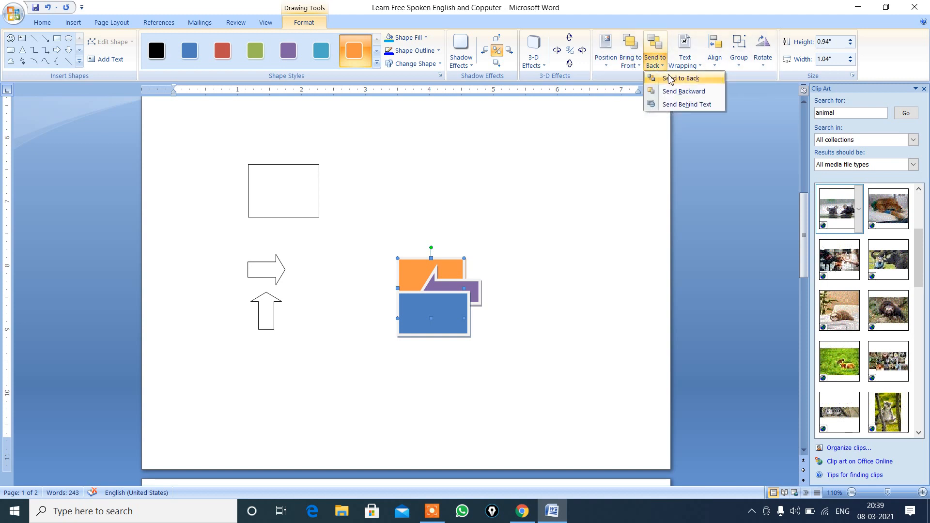
click(467, 267)
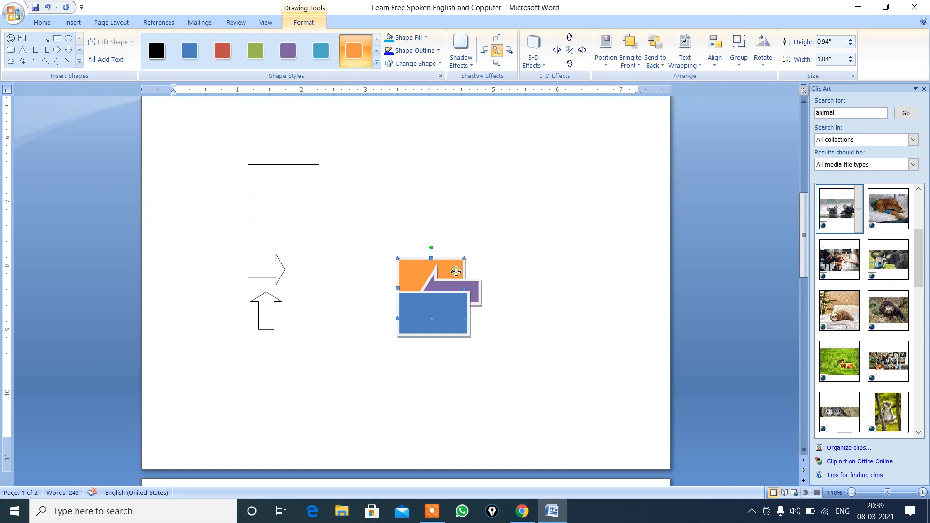
click(663, 66)
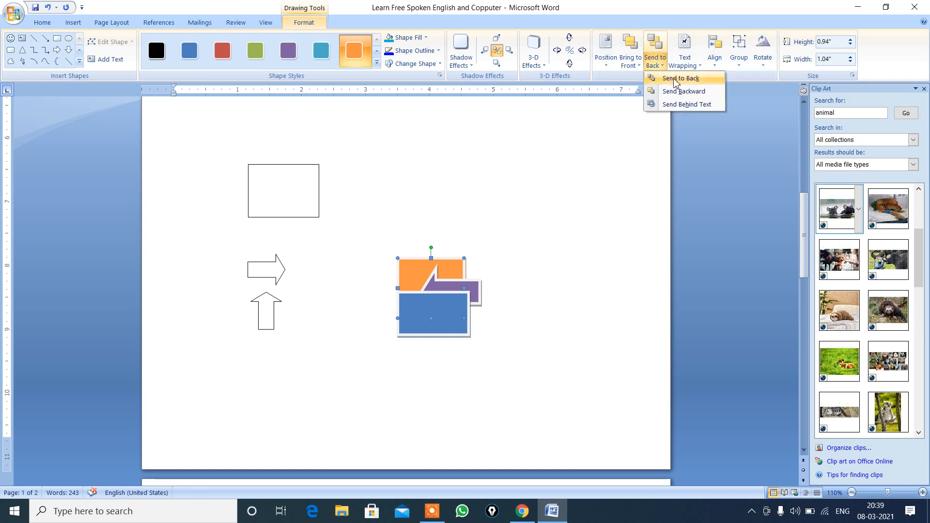
click(675, 81)
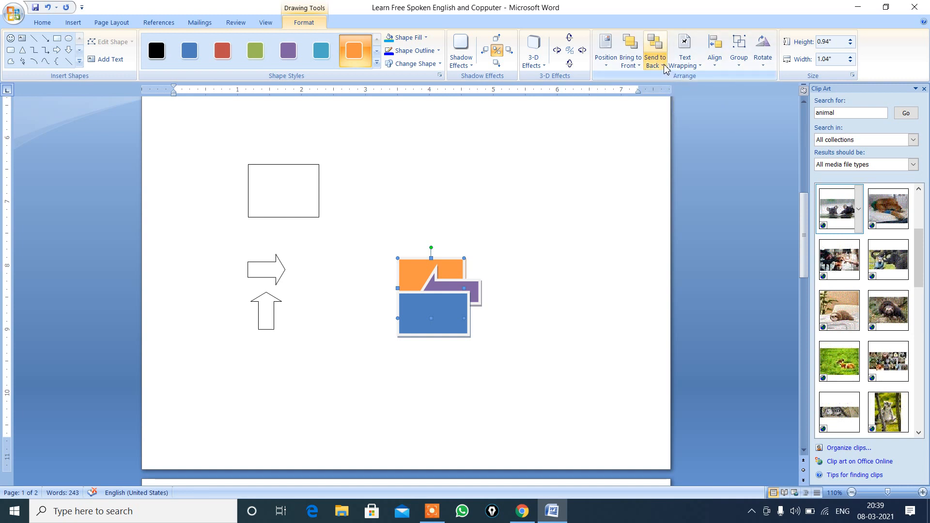
click(664, 68)
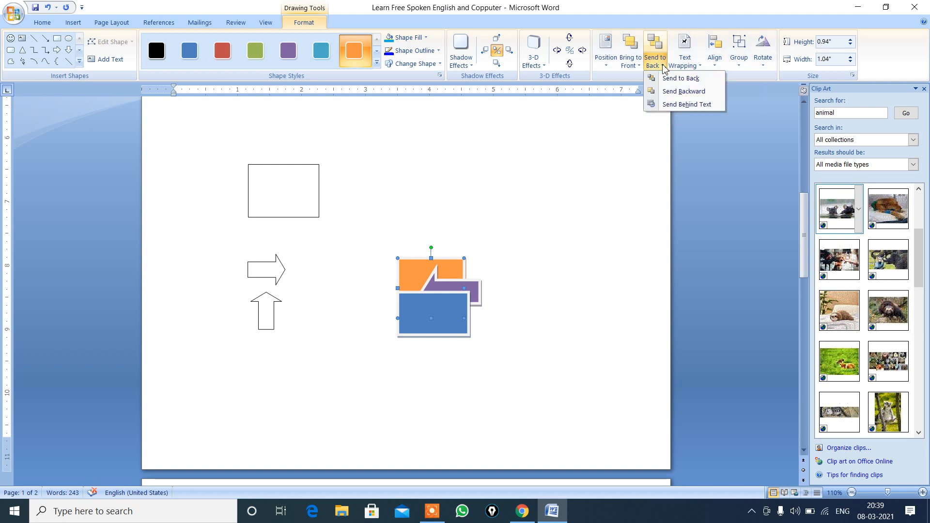
click(685, 104)
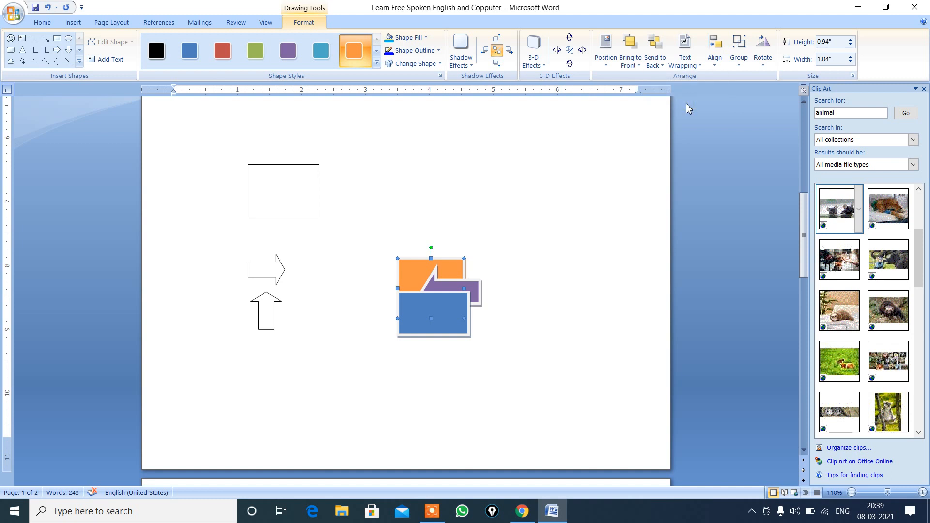
click(664, 66)
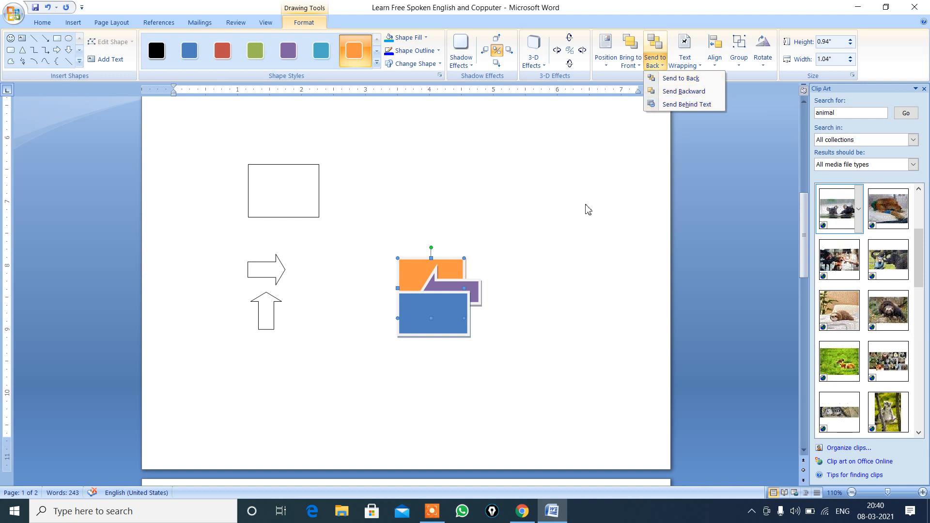
click(455, 316)
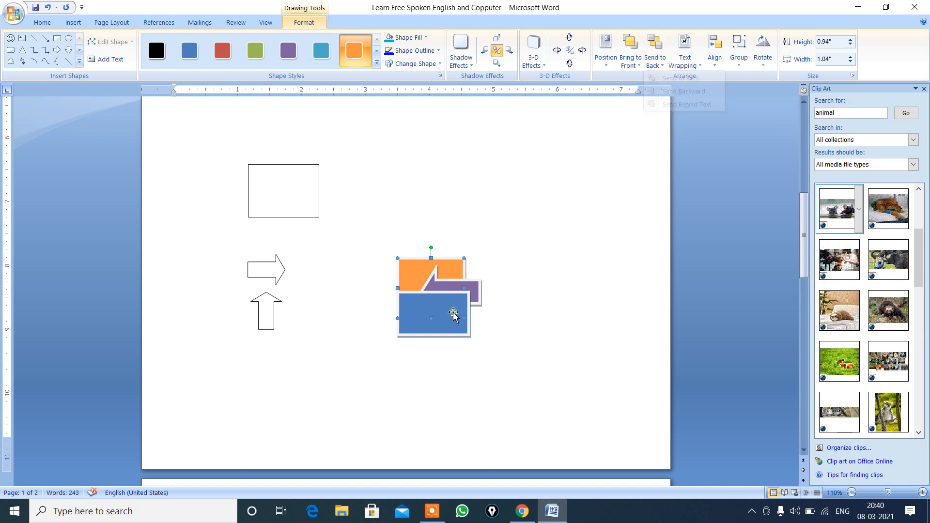
Step: Send the blue rectangle to the back so the whole purple arrow shows in front of it, and deselect it
click(429, 322)
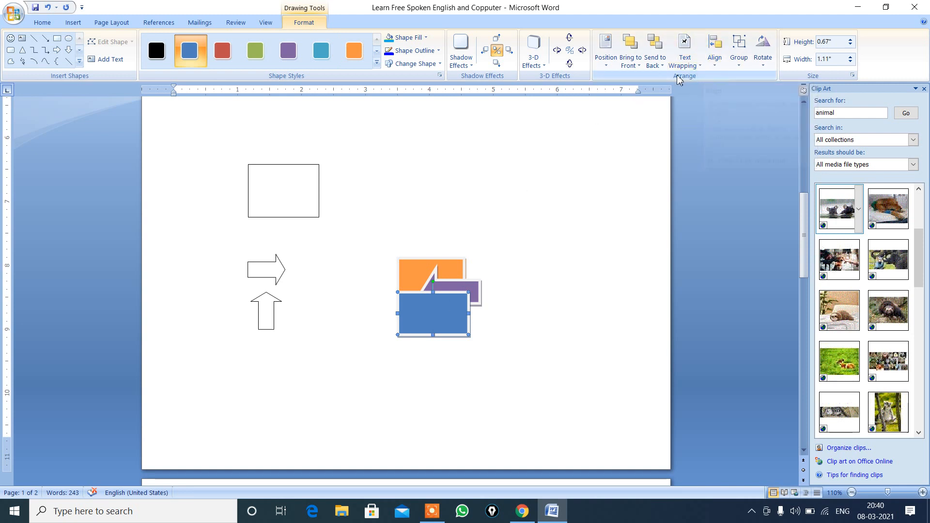
click(661, 71)
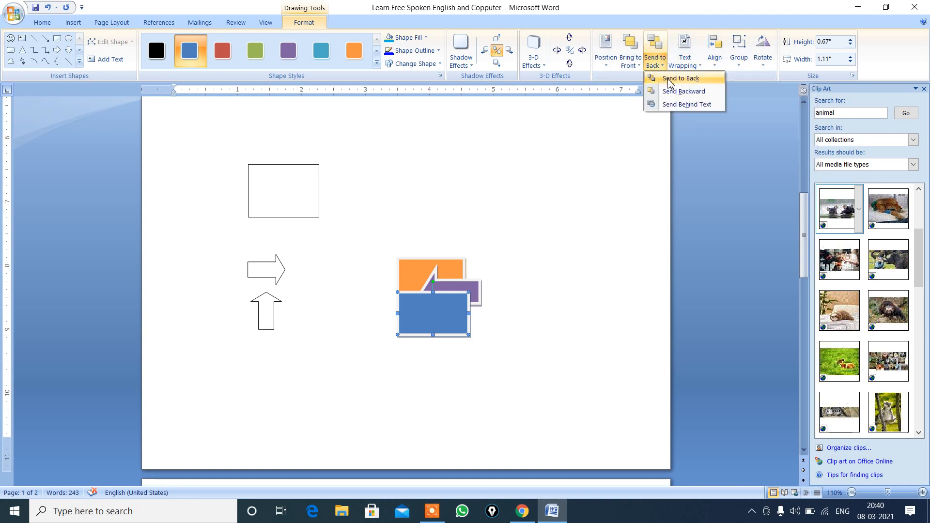
click(675, 80)
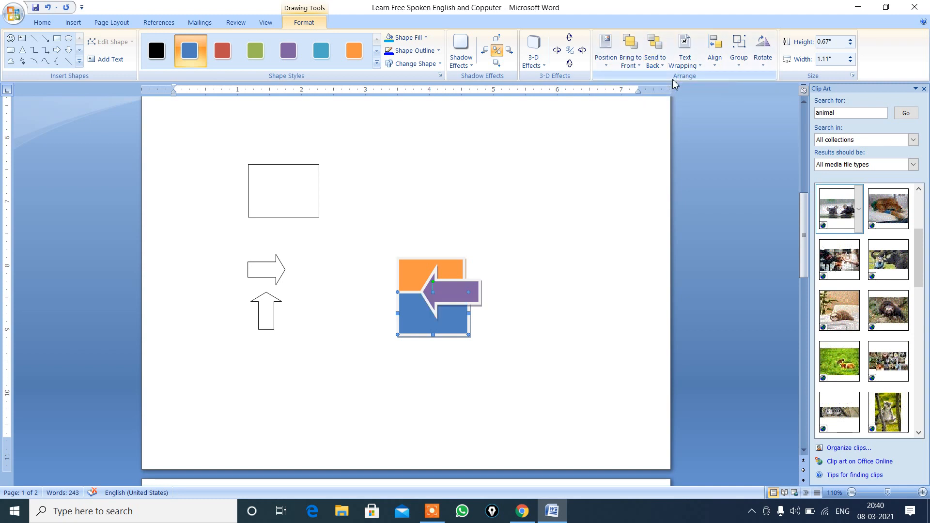
click(491, 326)
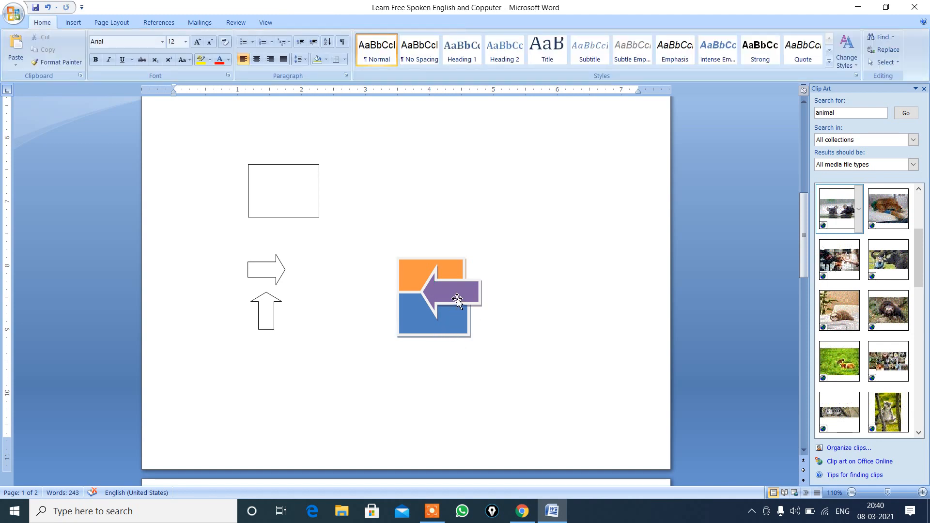
Step: Send the purple arrow to the back again, behind the blue rectangle
click(476, 289)
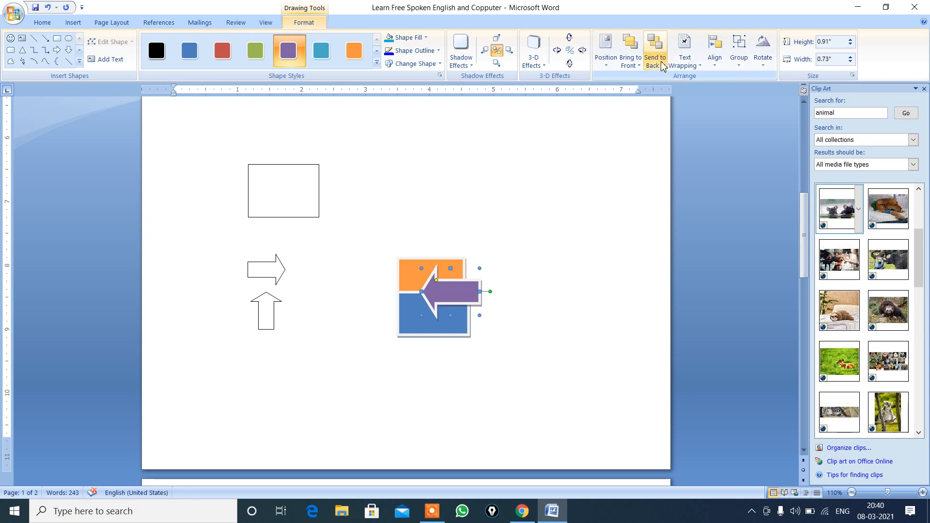
click(661, 63)
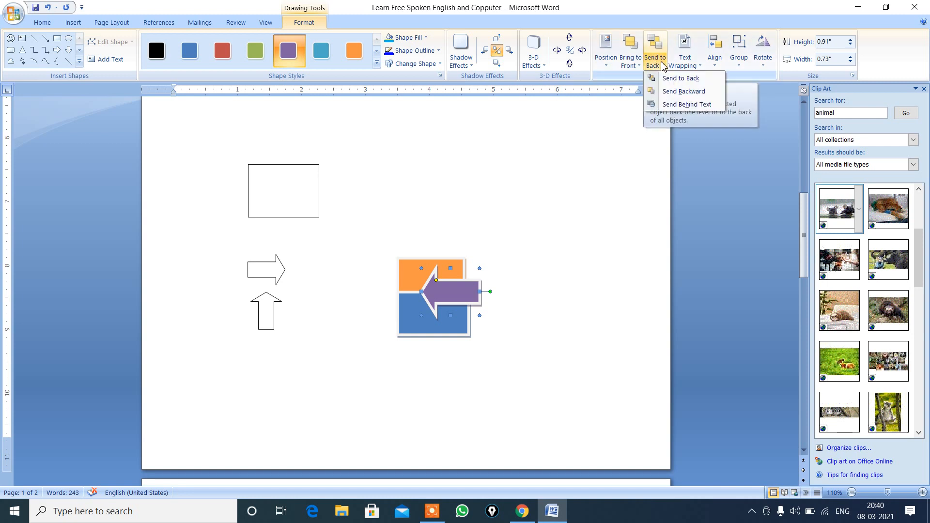
click(680, 78)
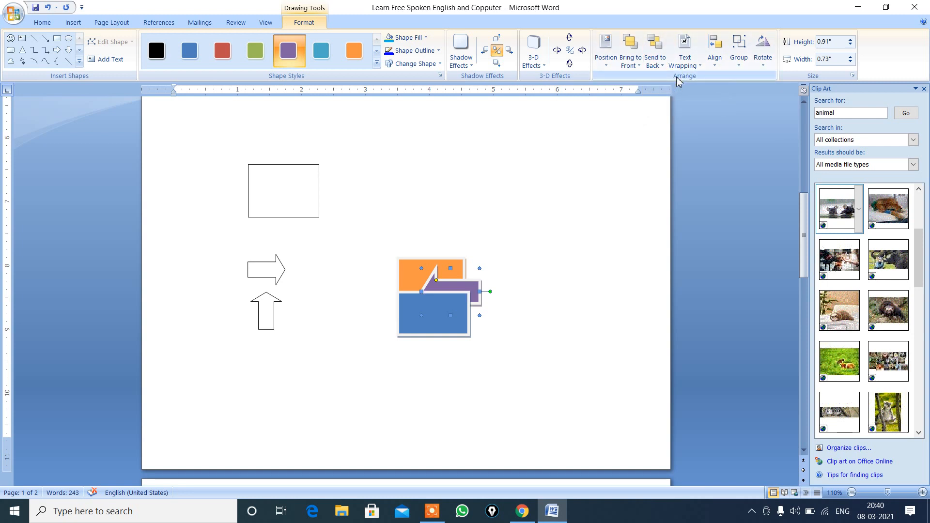
Step: Send the blue rectangle to the back again, behind the purple arrow
click(418, 275)
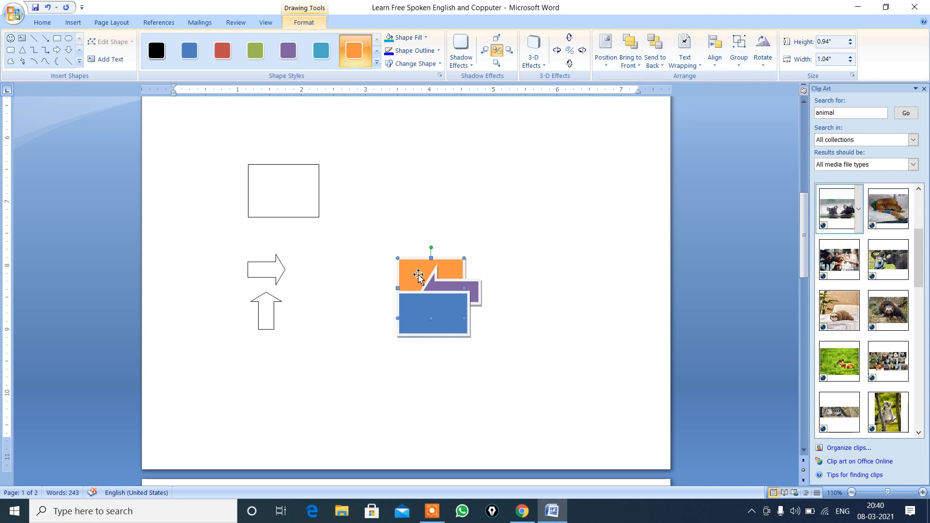
click(438, 309)
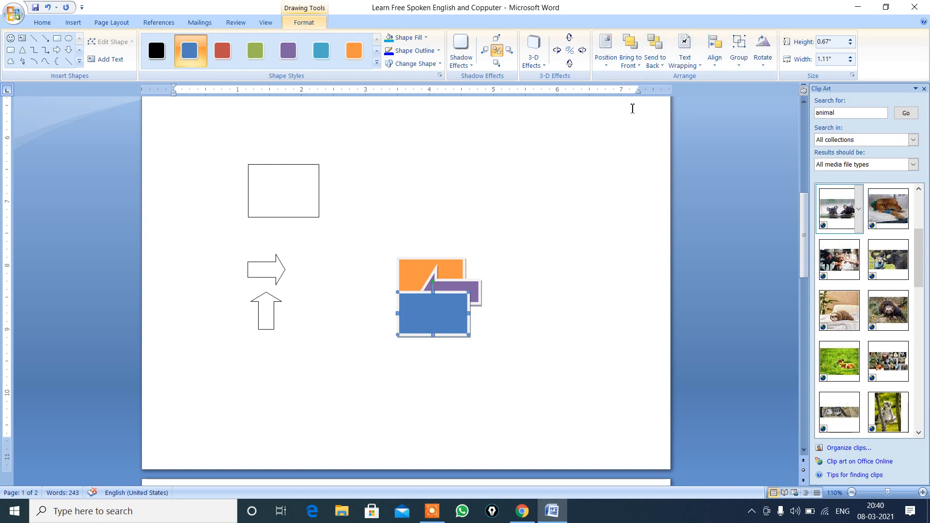
click(661, 66)
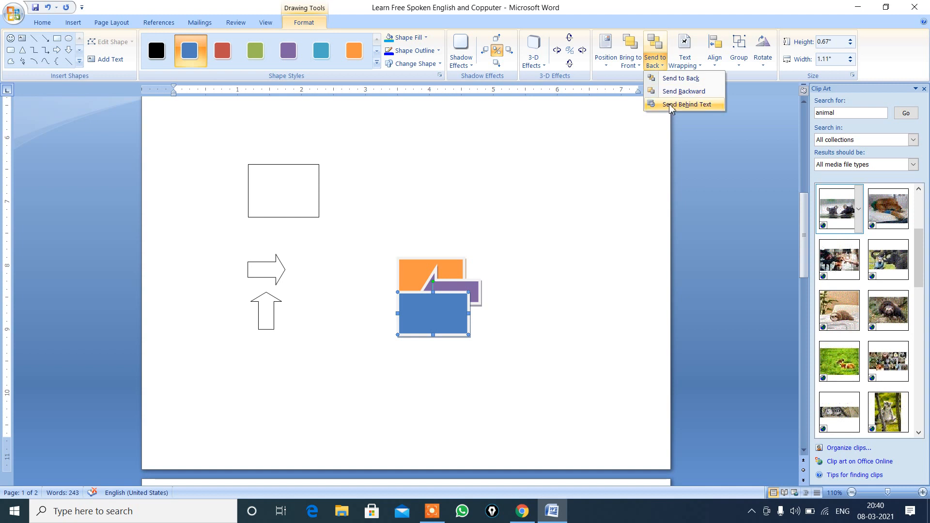
click(696, 84)
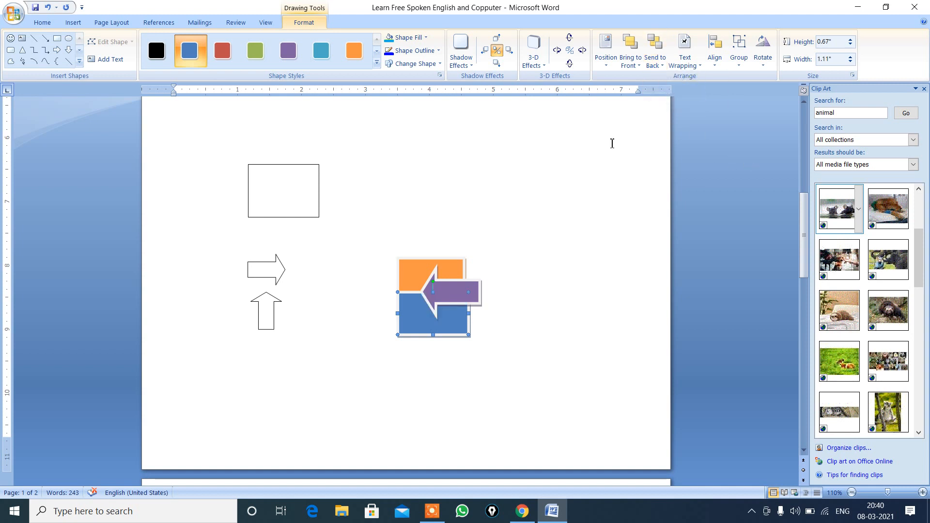
click(454, 273)
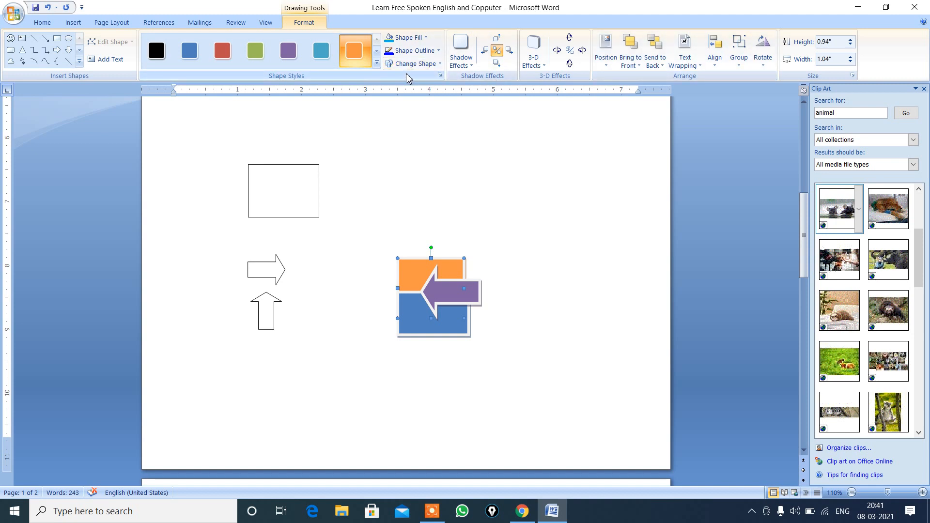
click(439, 51)
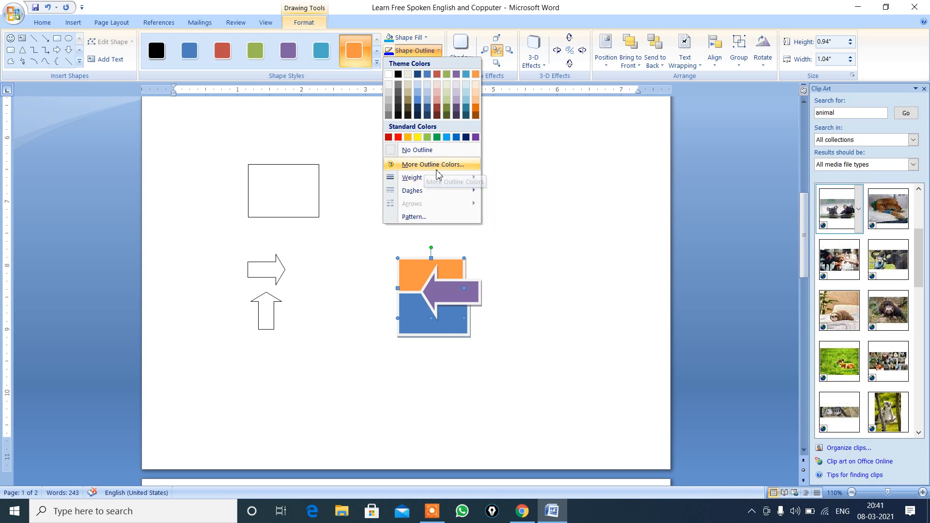
mouse_move(426, 179)
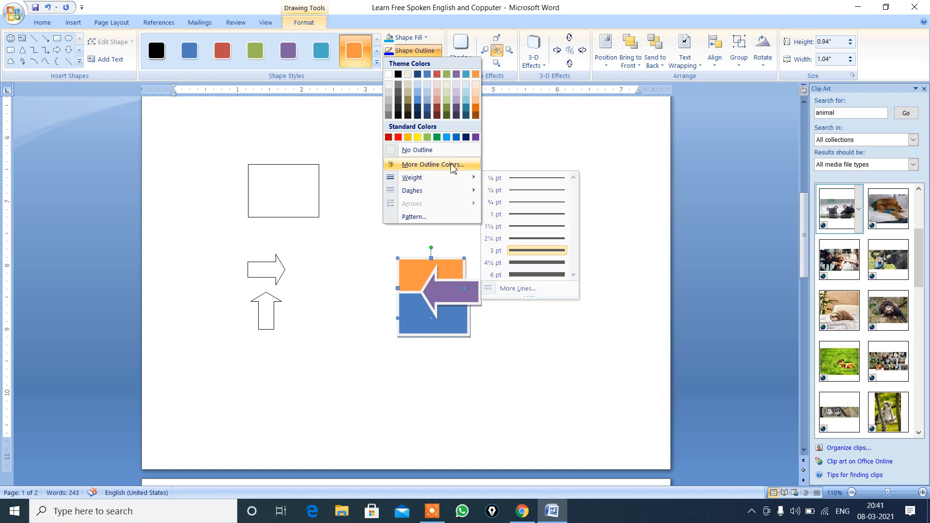
mouse_move(439, 194)
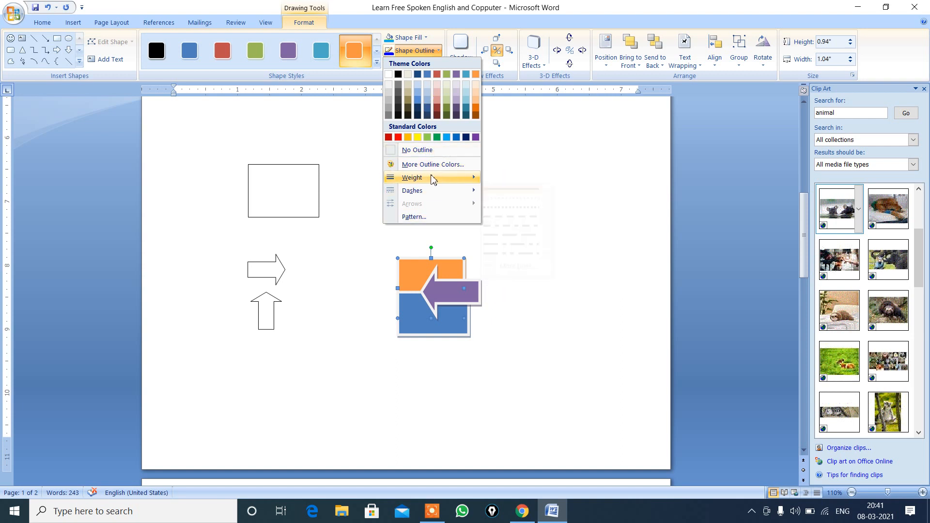
click(343, 145)
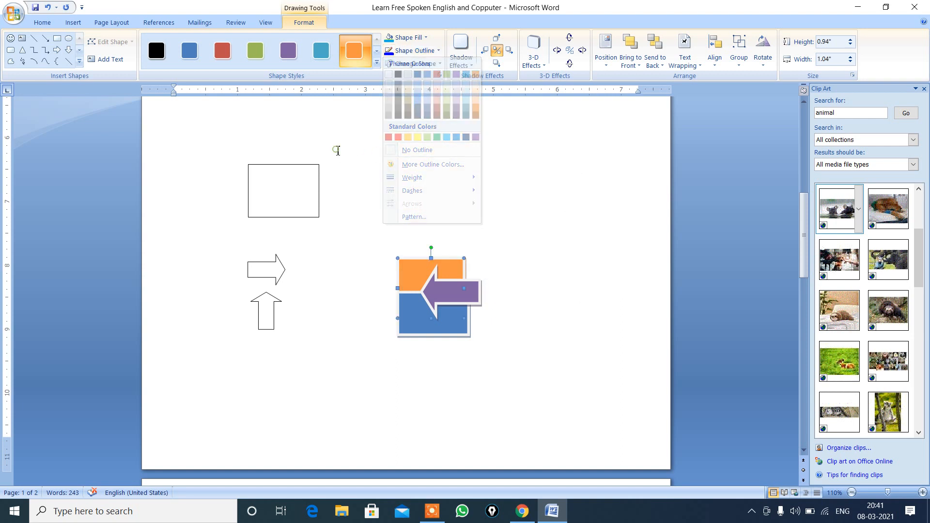
Step: Open the chooser for inserting a SmartArt graphic
click(73, 22)
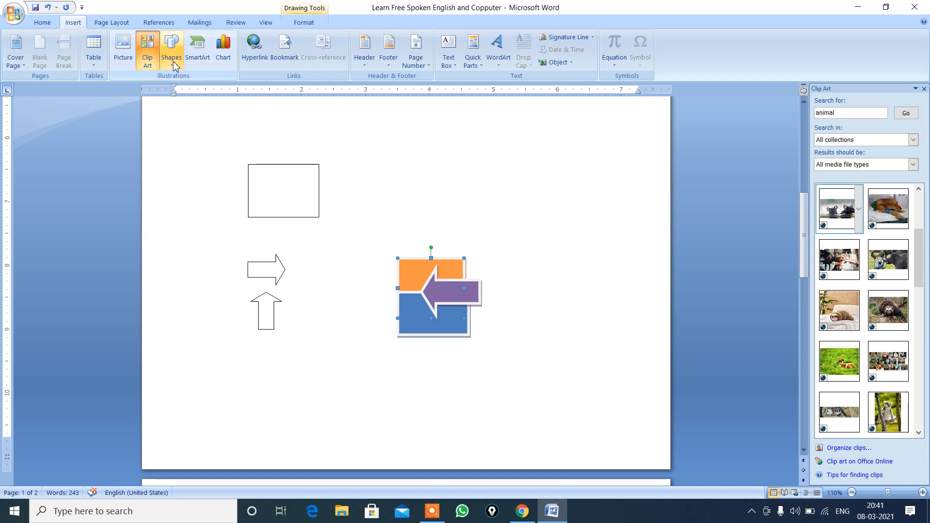
click(199, 59)
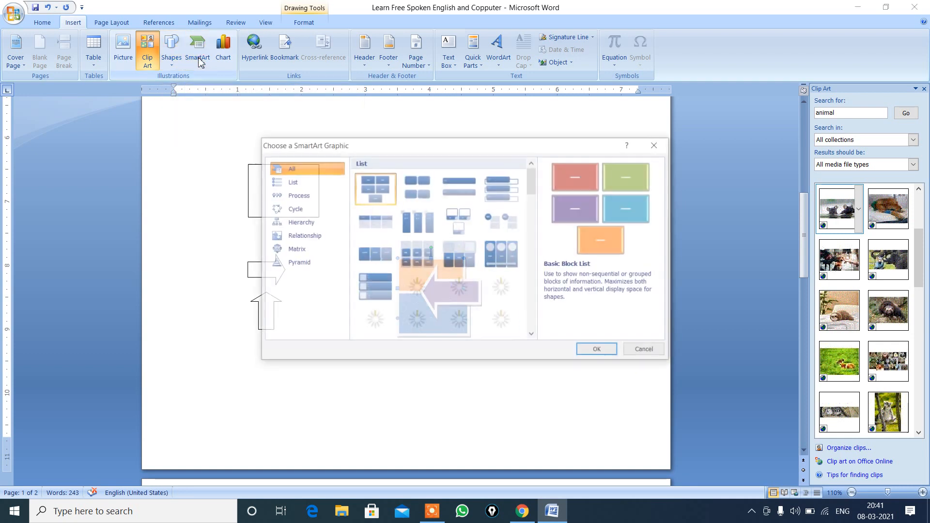